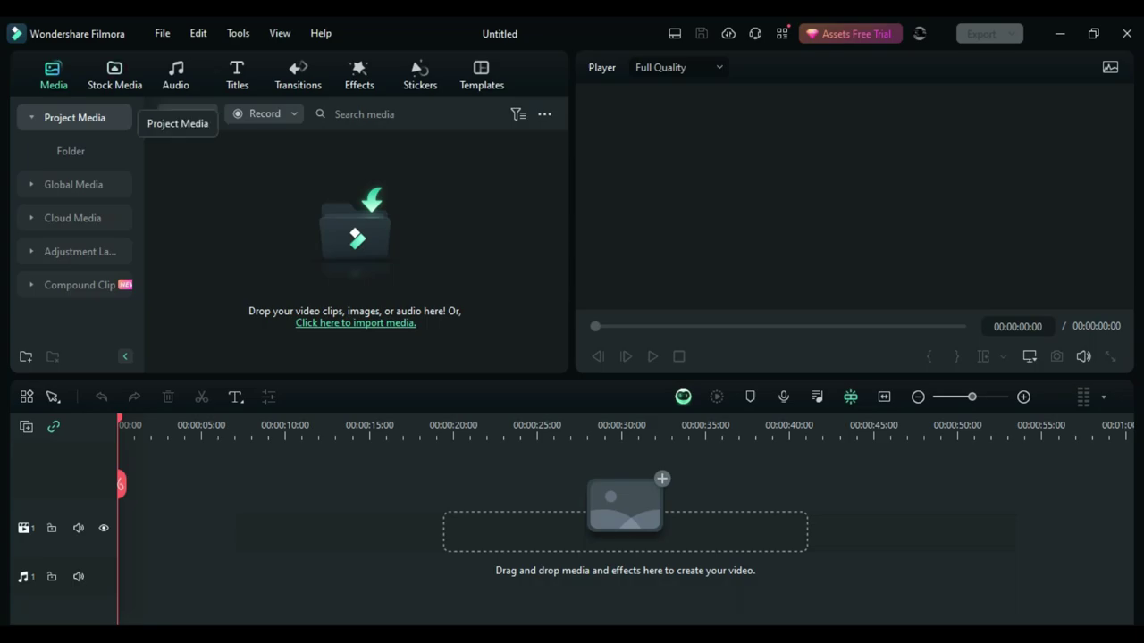
# Look through the stock media, audio, titles, transitions, effects, stickers and templates libraries to see the categories on offer.
pyautogui.click(114, 75)
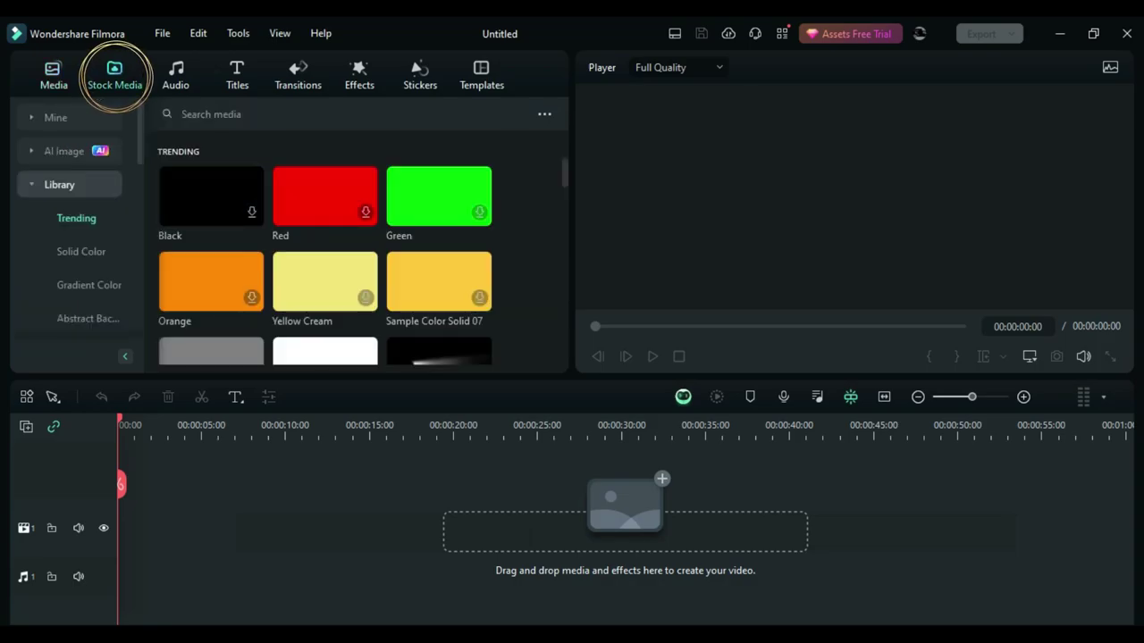
pyautogui.scroll(-10, 76, 223)
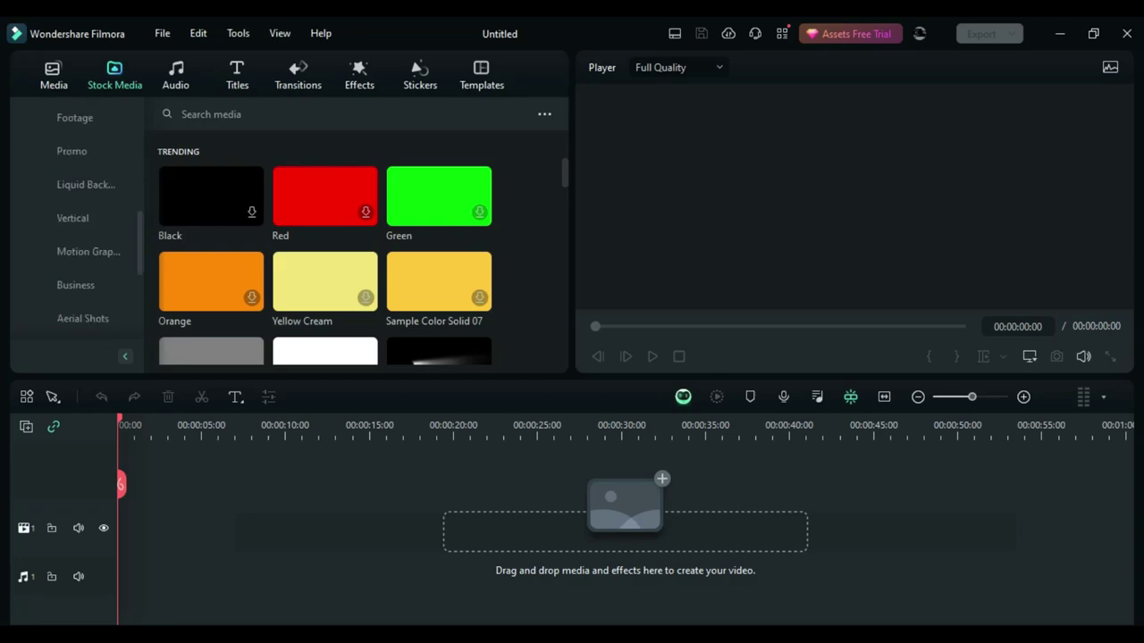
pyautogui.scroll(-1, 76, 223)
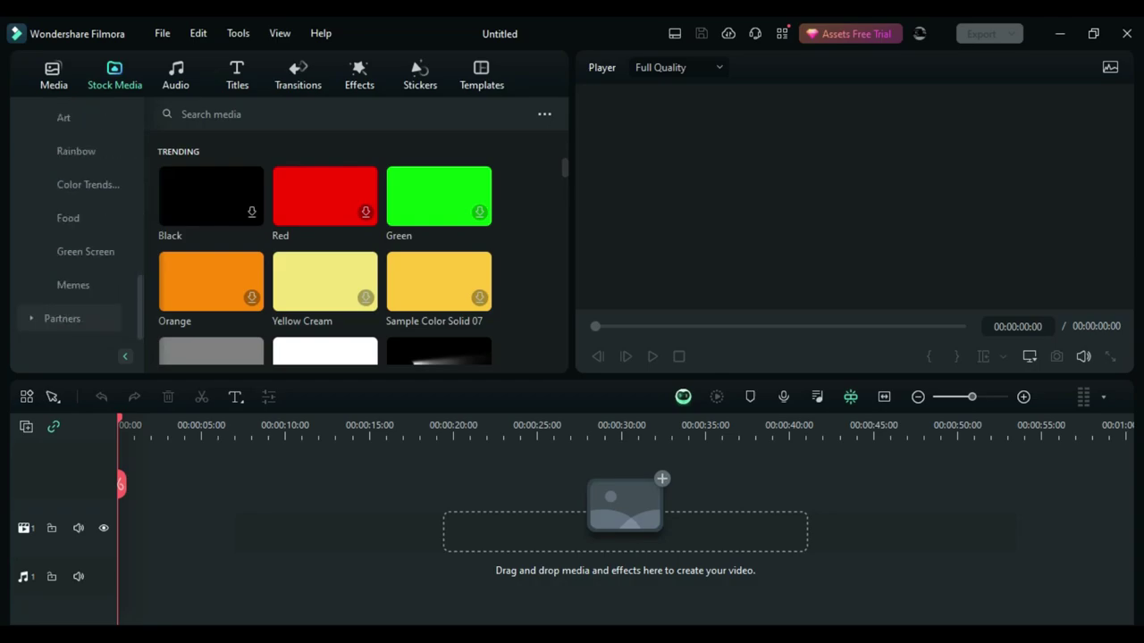
pyautogui.click(176, 75)
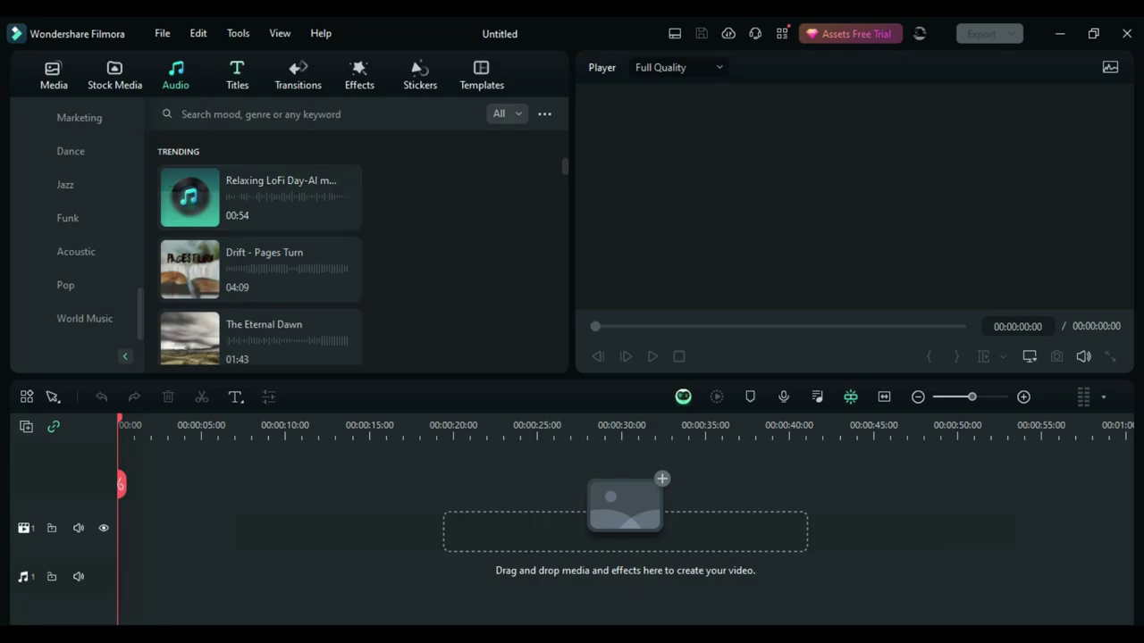
pyautogui.click(237, 75)
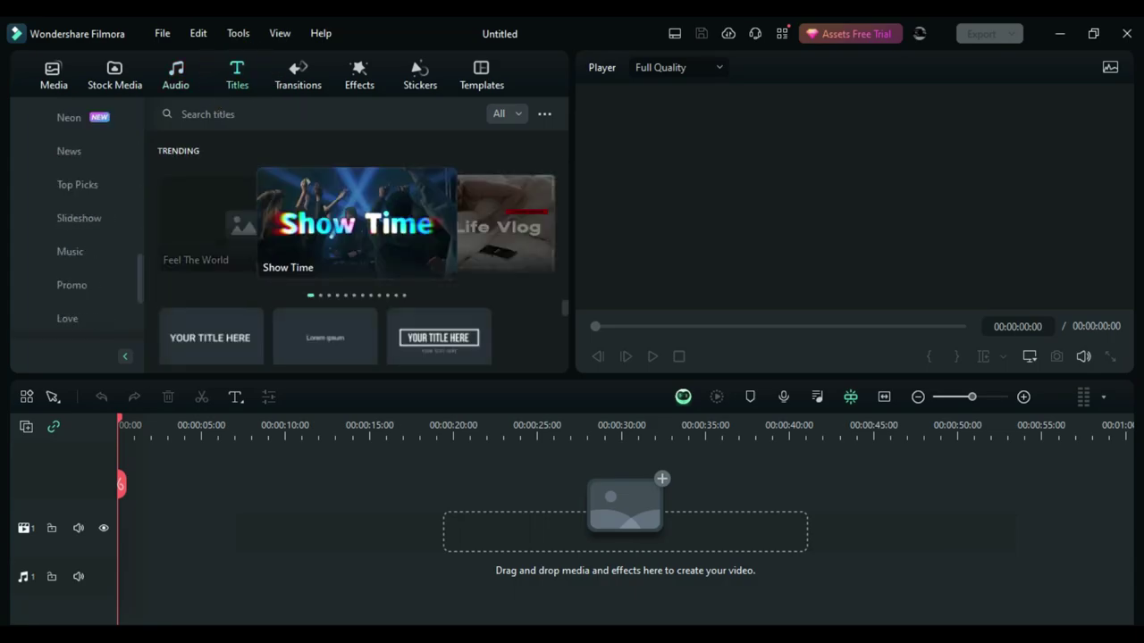
pyautogui.scroll(-2, 76, 219)
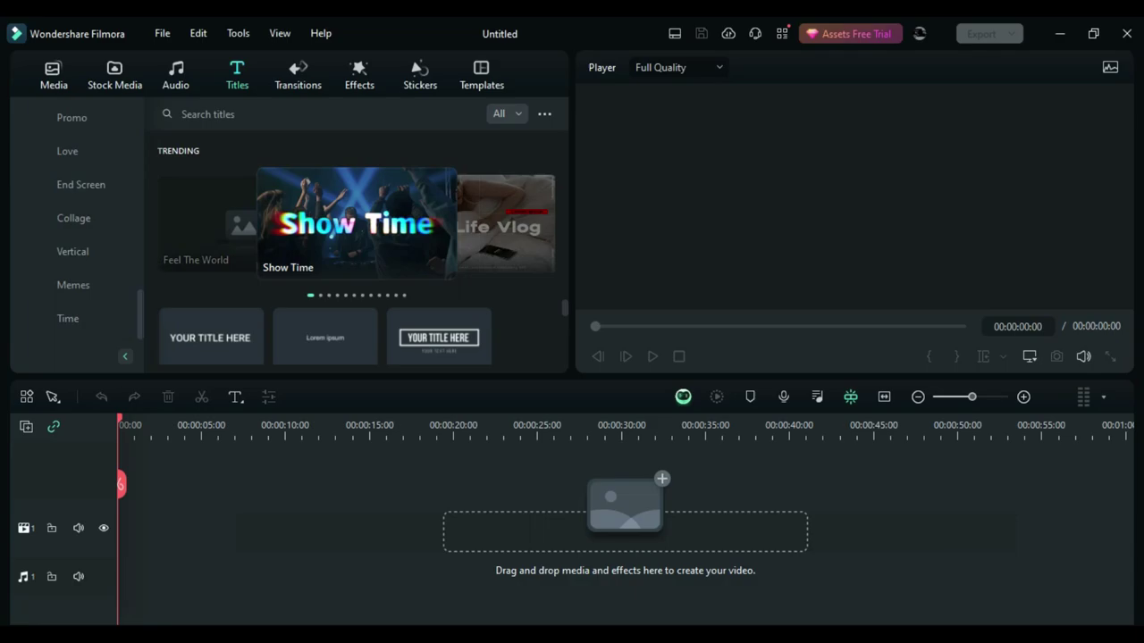
pyautogui.click(297, 76)
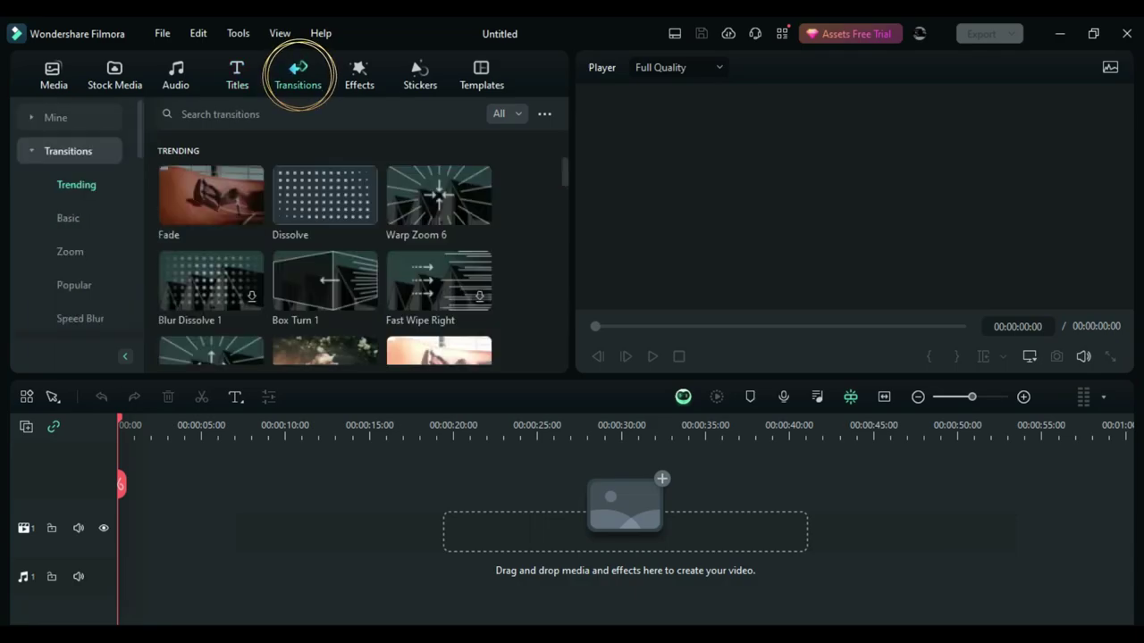
pyautogui.scroll(-10, 76, 219)
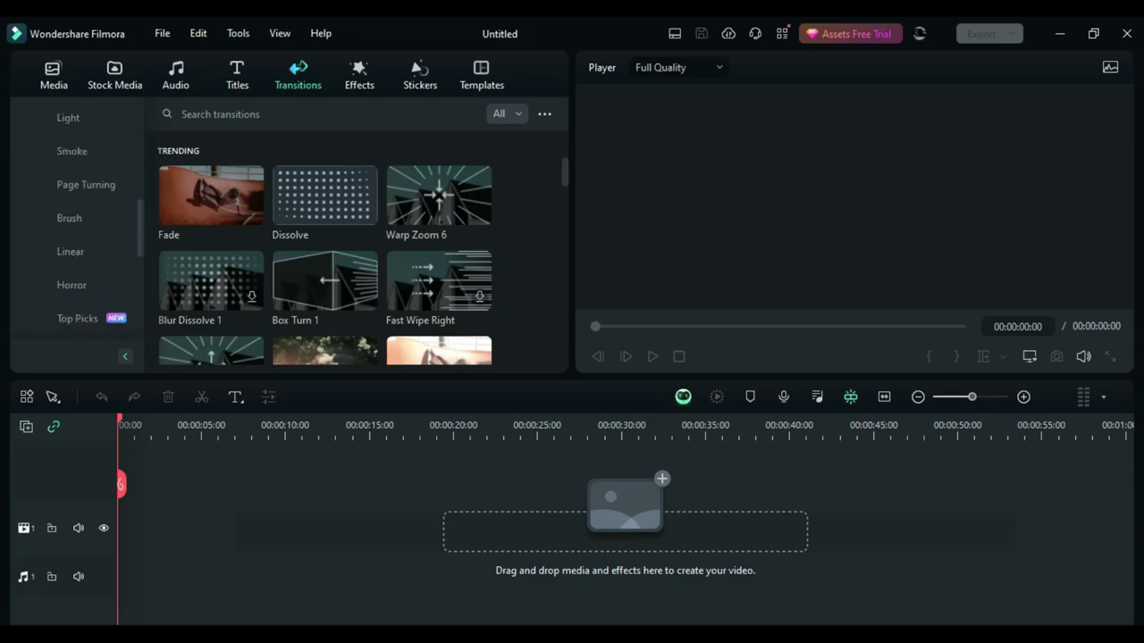
pyautogui.scroll(-3, 76, 219)
pyautogui.scroll(-4, 82, 318)
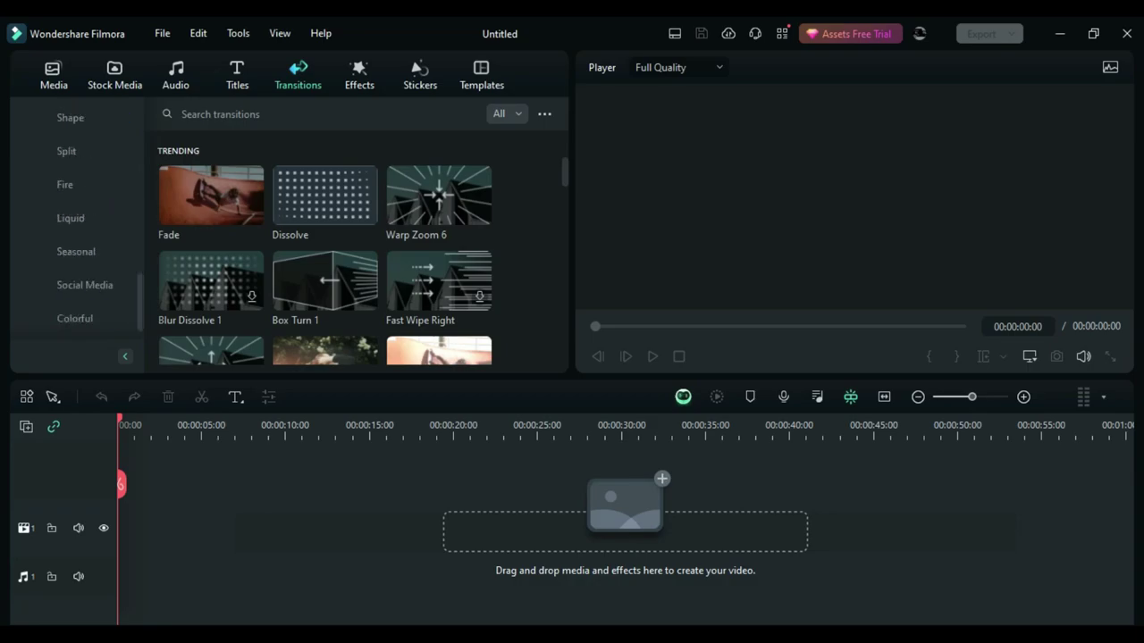
pyautogui.click(359, 75)
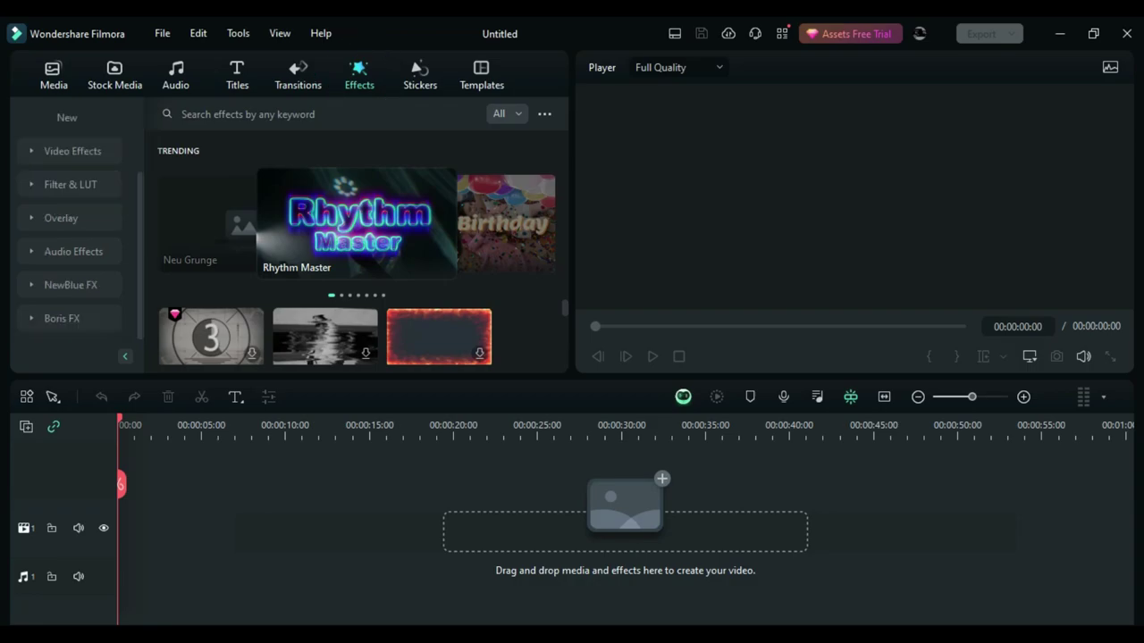
pyautogui.click(420, 75)
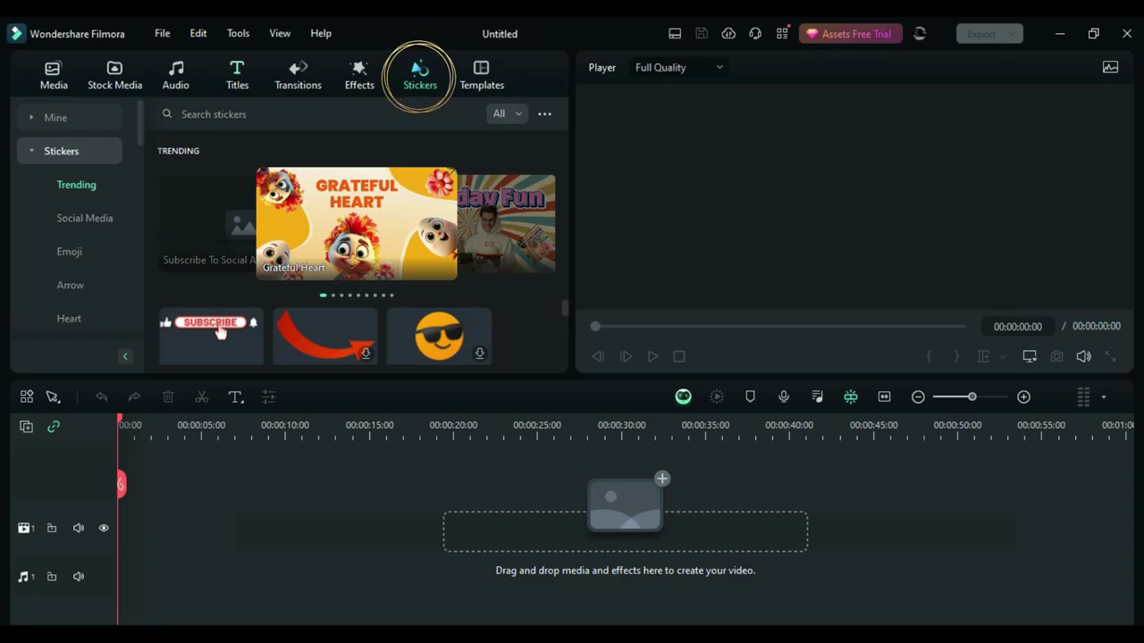
pyautogui.scroll(-2, 77, 219)
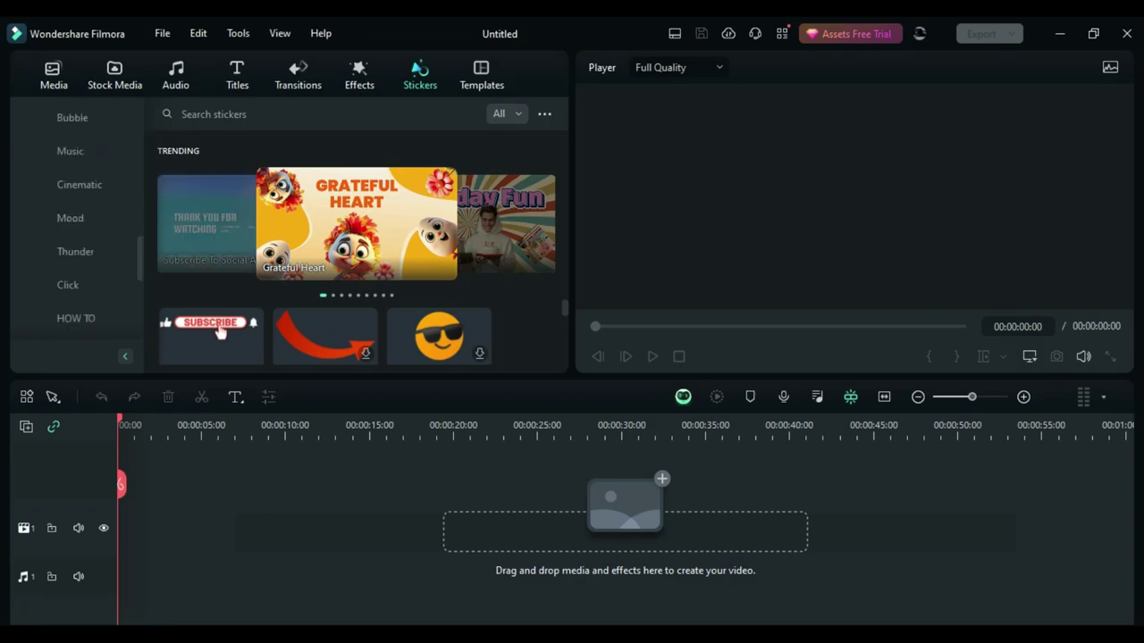
pyautogui.click(481, 75)
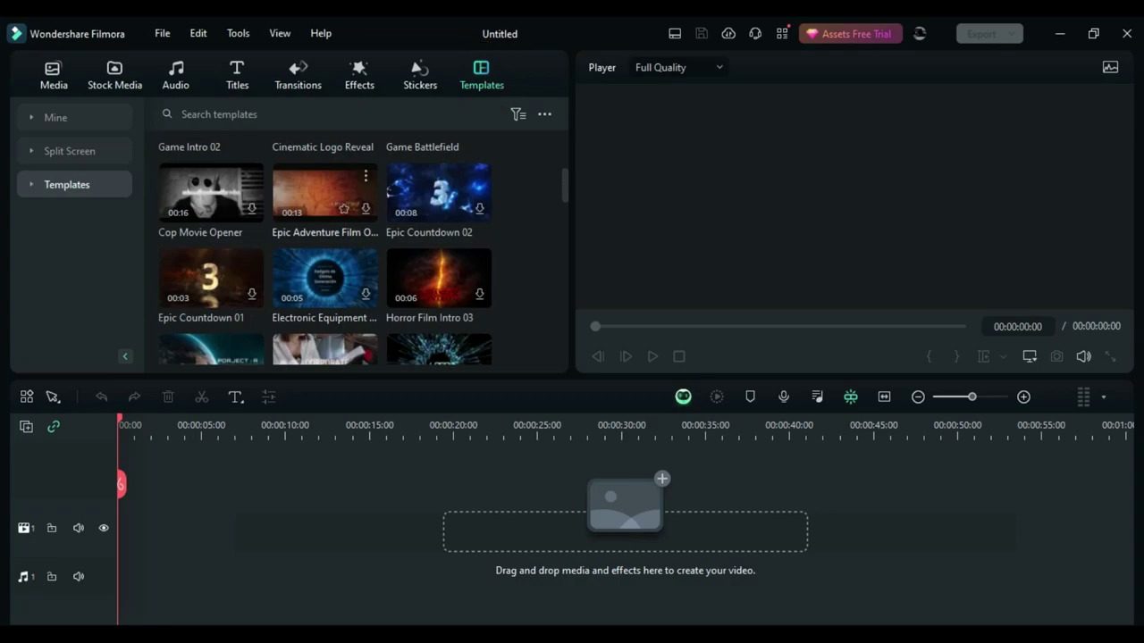
# Import all the music files from the Creative Commons Music folder into the project media, leaving out its subfolder.
pyautogui.click(54, 75)
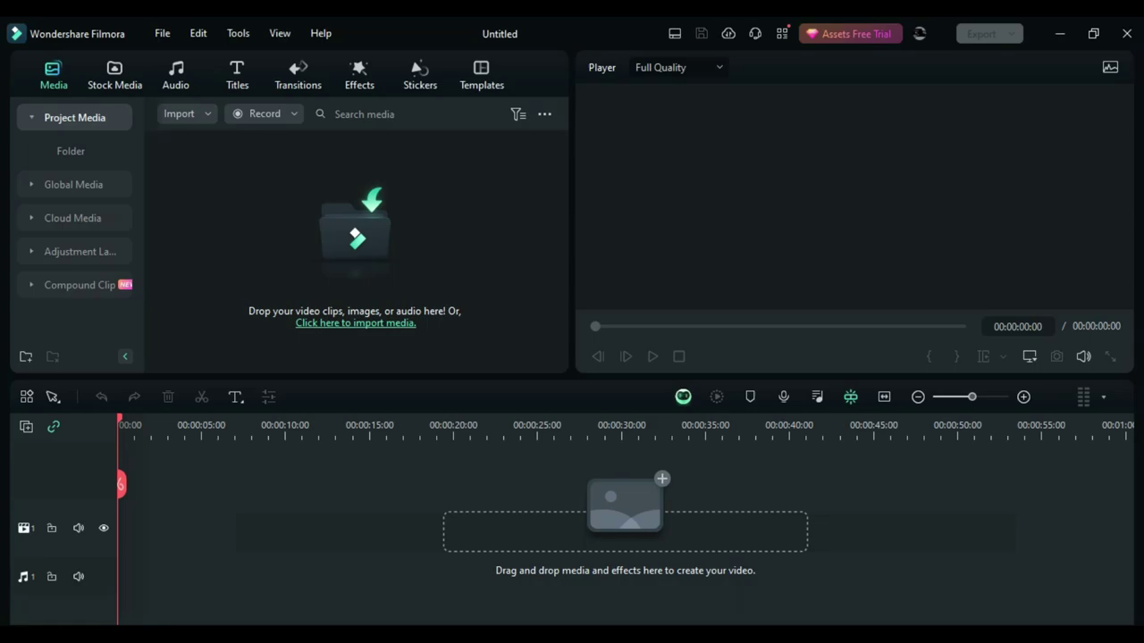
pyautogui.click(356, 237)
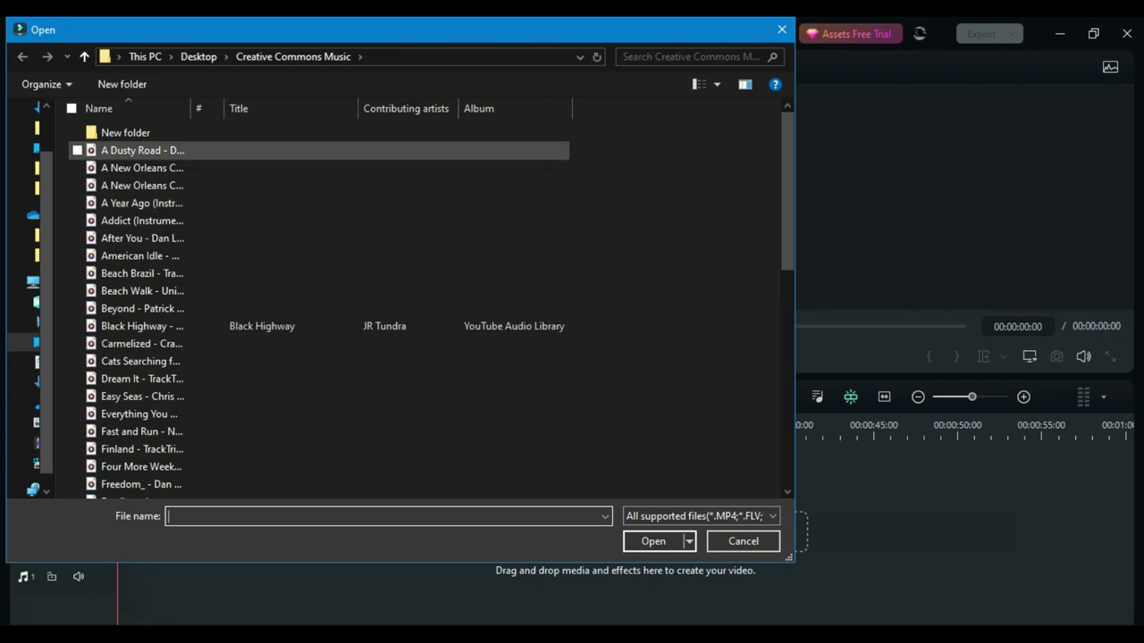
pyautogui.click(72, 109)
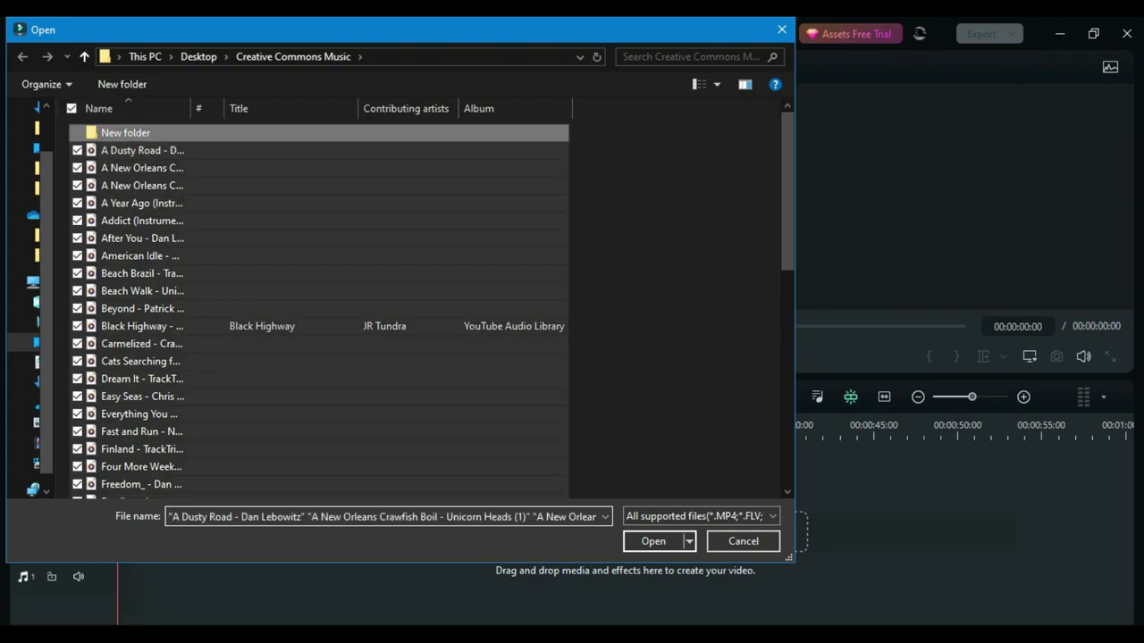
pyautogui.keyDown('ctrl'); pyautogui.click(191, 133); pyautogui.keyUp('ctrl')
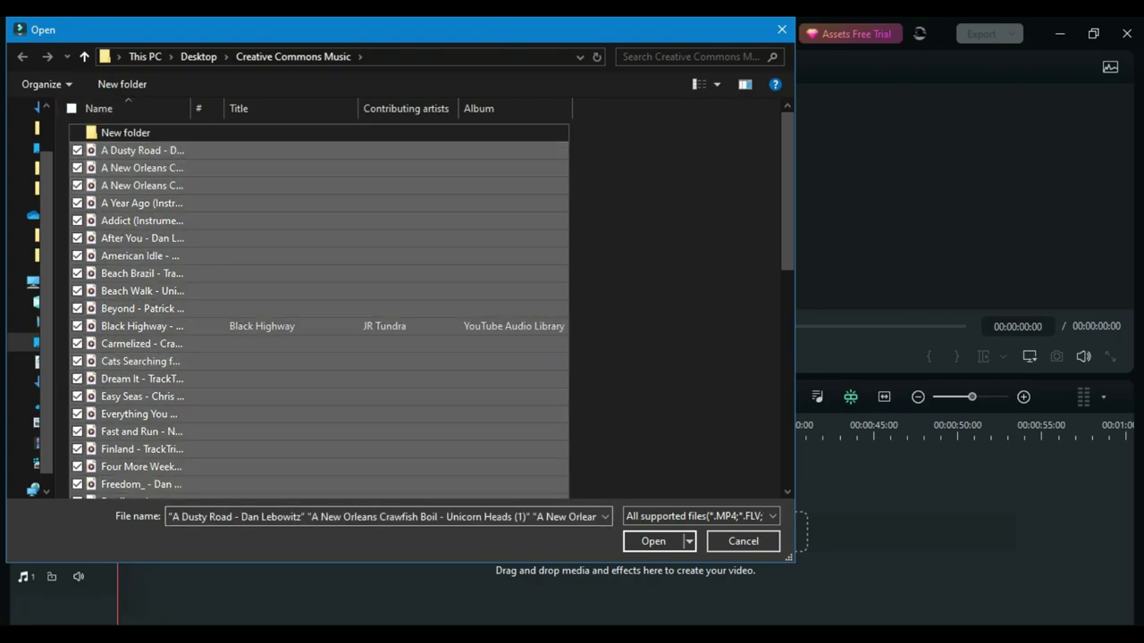
pyautogui.click(653, 541)
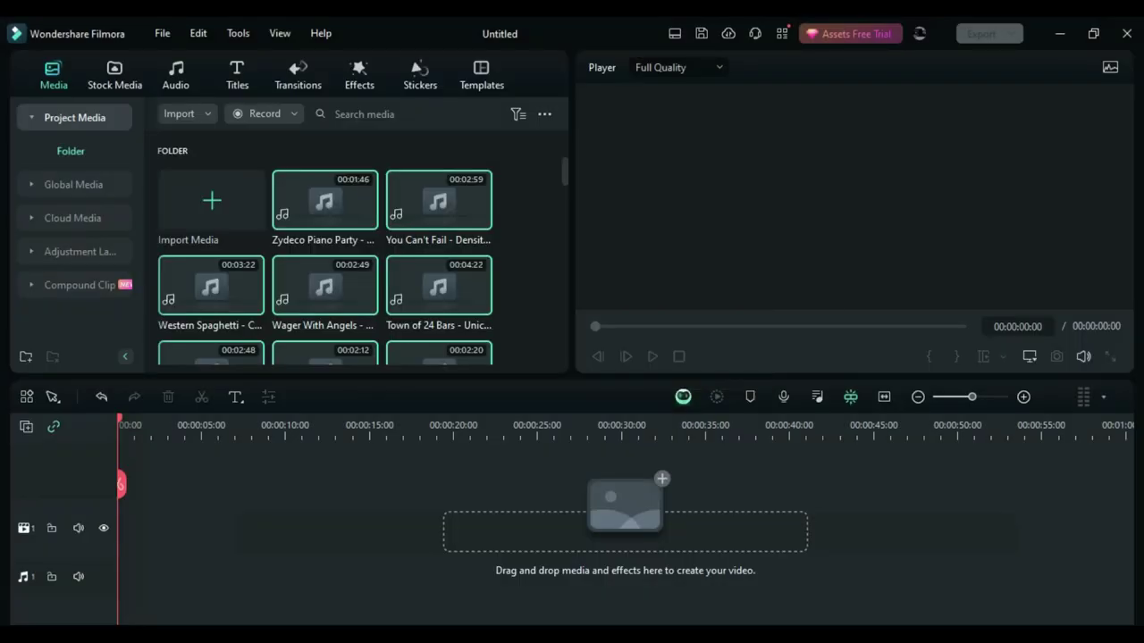
# Import all the photos and video clips from the RV Conversion folder into the project media.
pyautogui.click(211, 201)
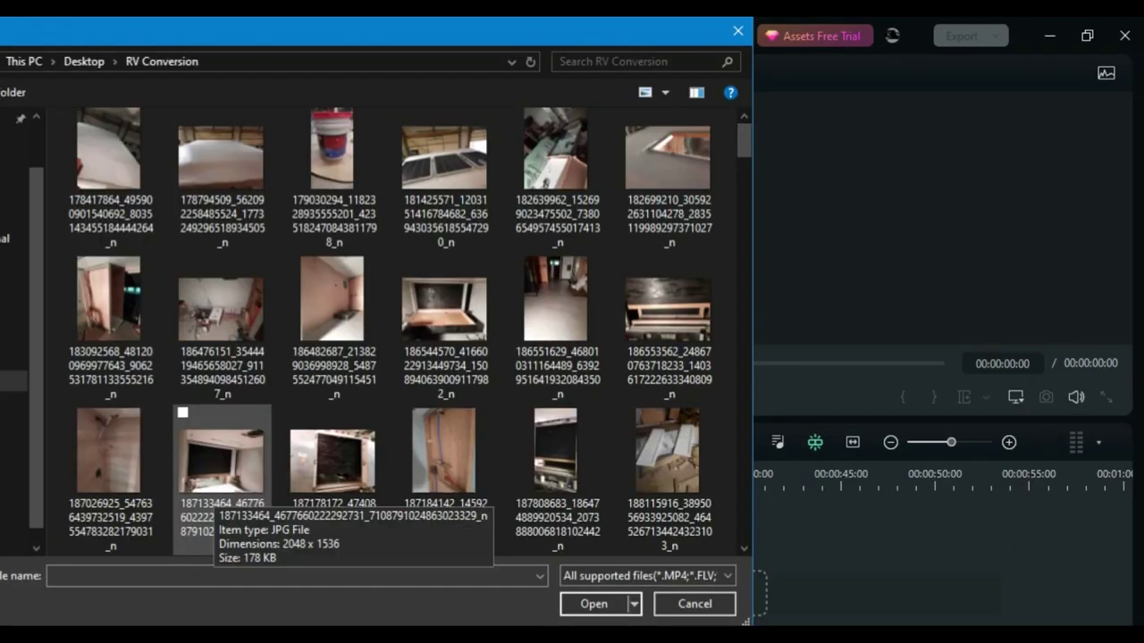
pyautogui.scroll(-15, 222, 482)
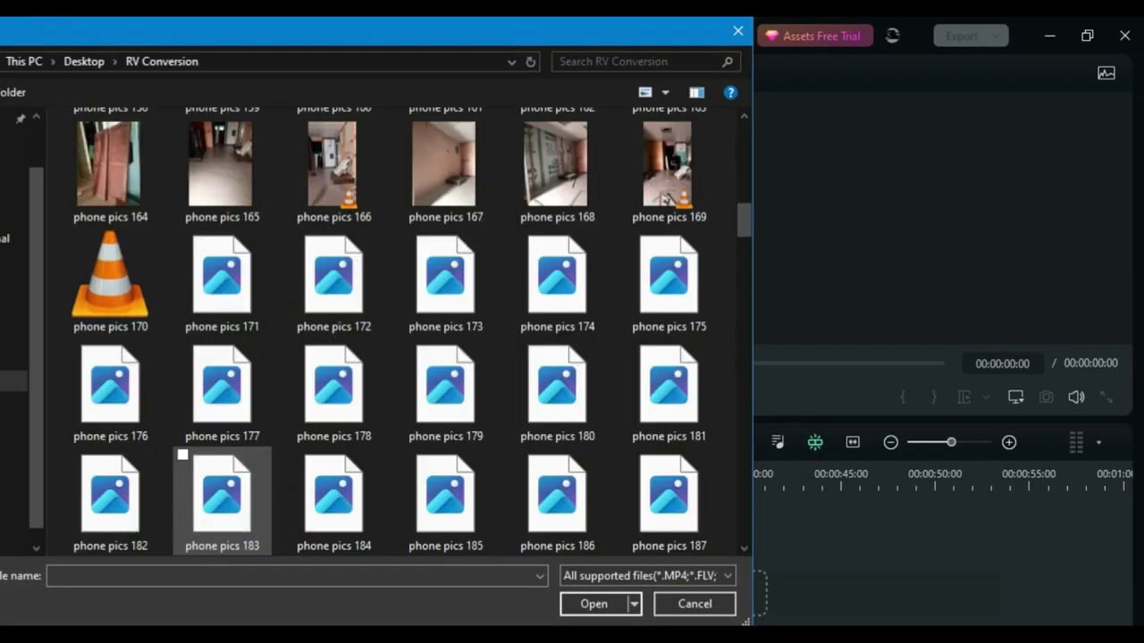
pyautogui.scroll(-5, 221, 500)
pyautogui.scroll(20, 222, 501)
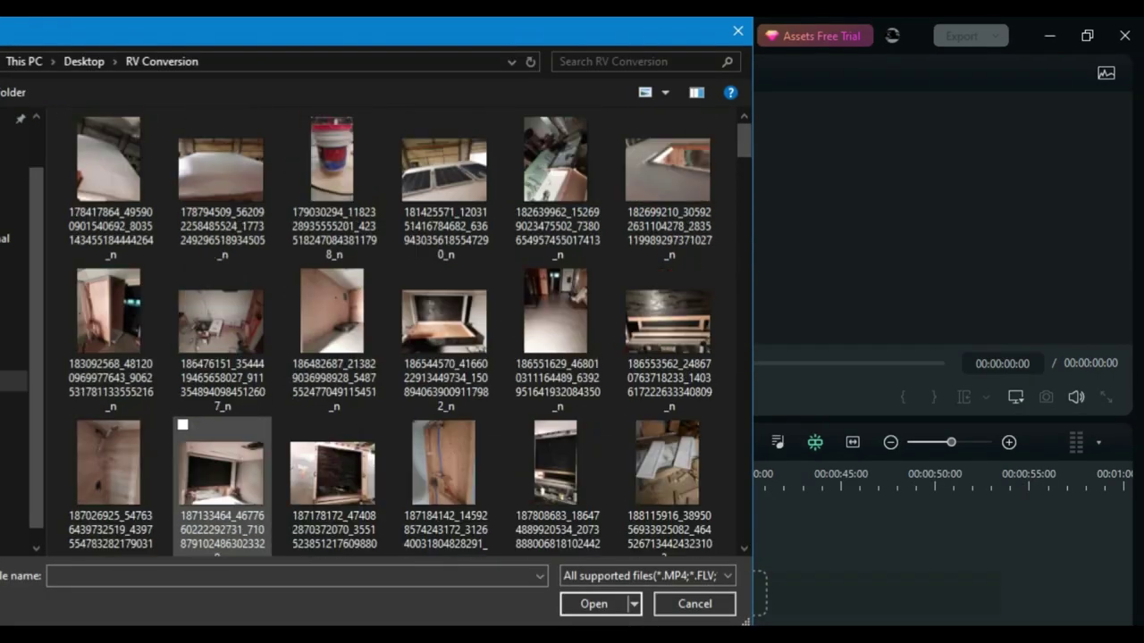
pyautogui.click(109, 179)
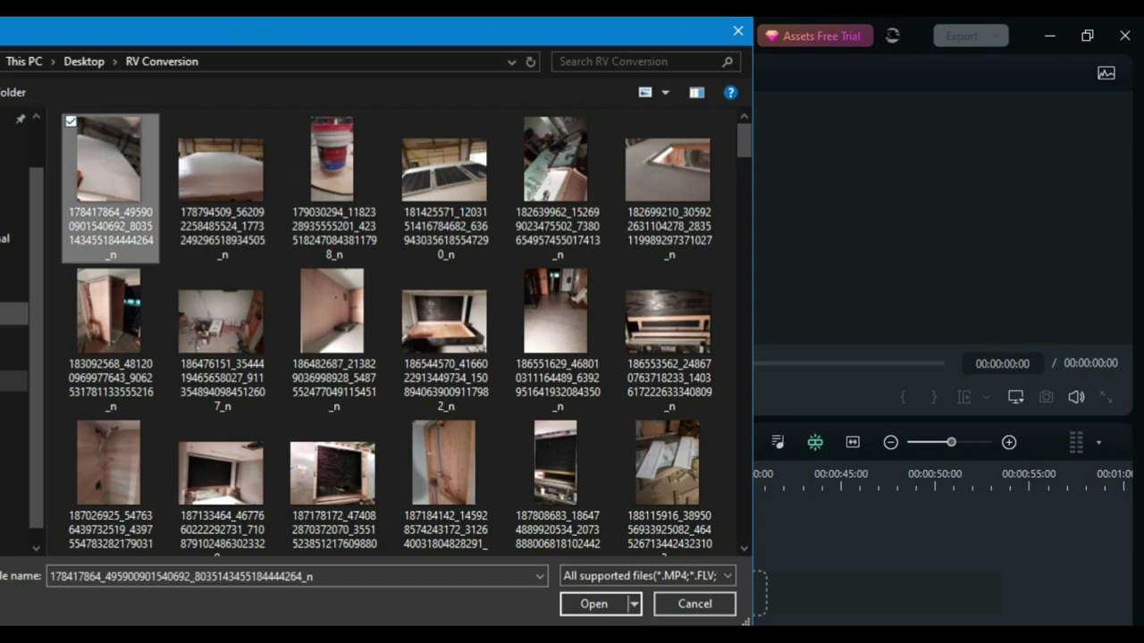
pyautogui.hotkey('ctrl', 'a')
pyautogui.press('Return')
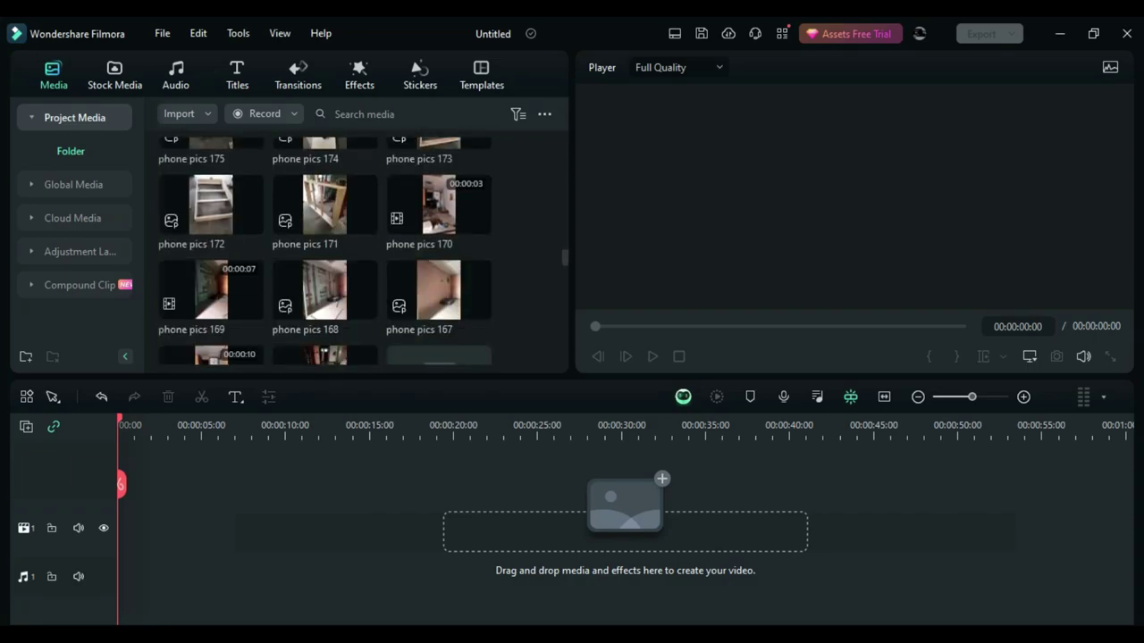
# Place the Intro (7 secs) clip followed by 20240121_113257 on the video track, keeping the project settings of 1920 x 1080 60fps.
pyautogui.scroll(-5, 324, 250)
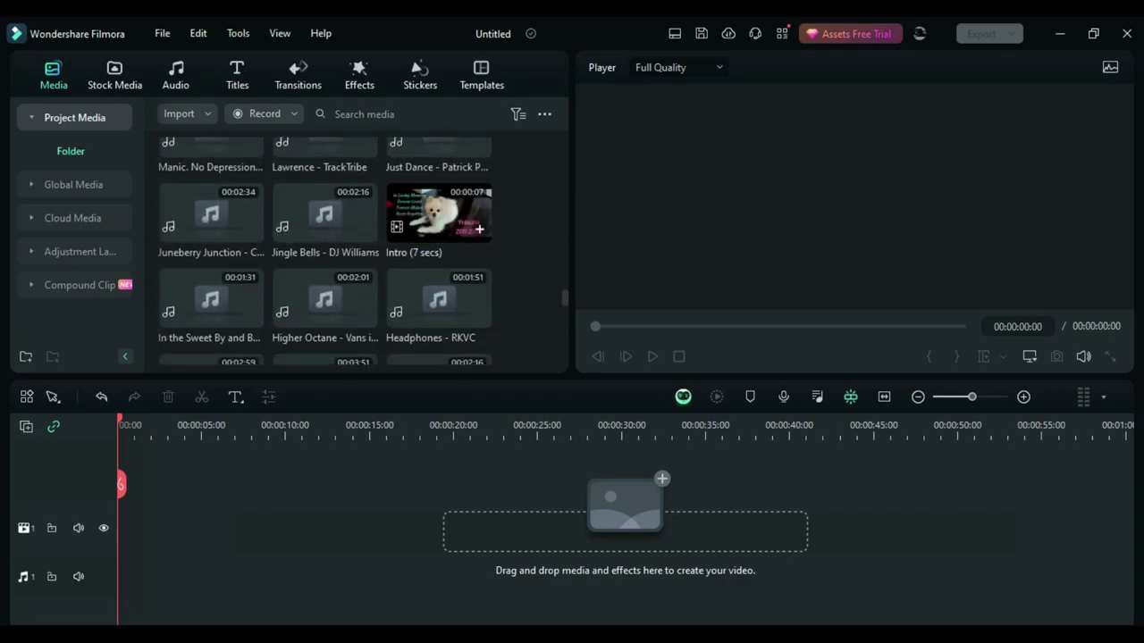
pyautogui.click(479, 229)
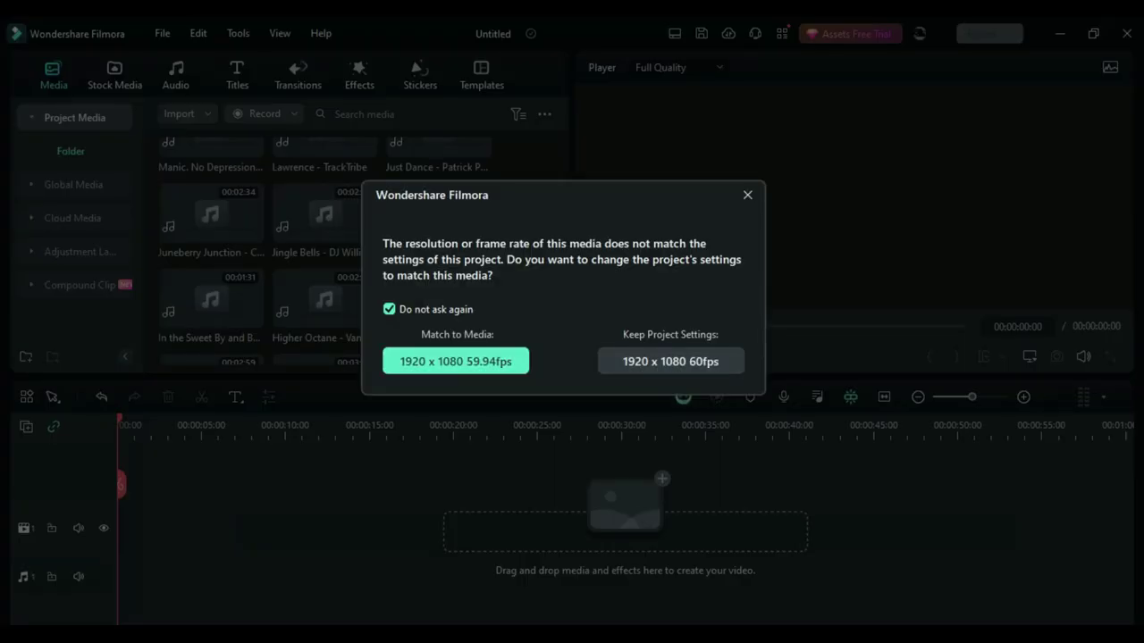
pyautogui.click(670, 361)
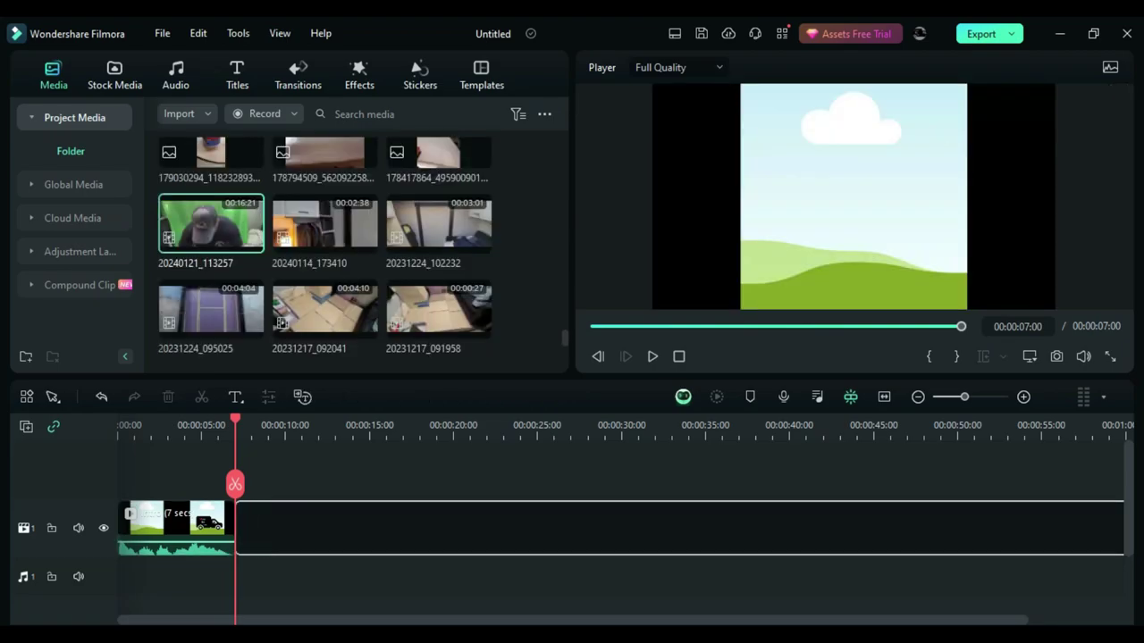
pyautogui.moveTo(210, 223); pyautogui.dragTo(237, 528)
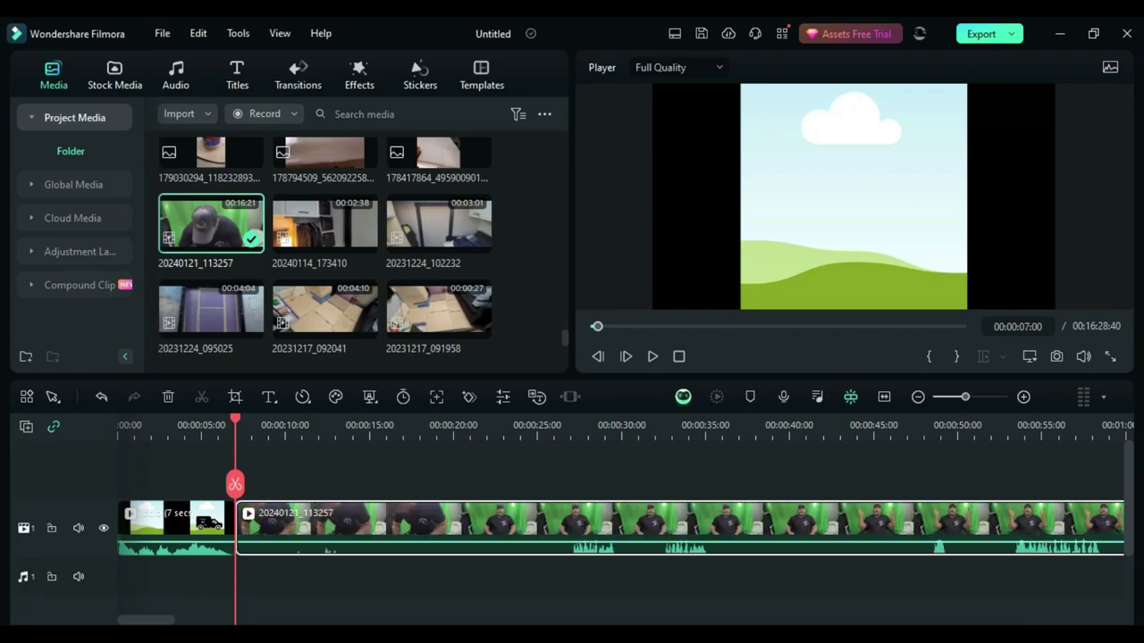
# Detach the audio from the 20240121_113257 clip onto its own audio track.
pyautogui.click(243, 426)
pyautogui.rightClick(408, 529)
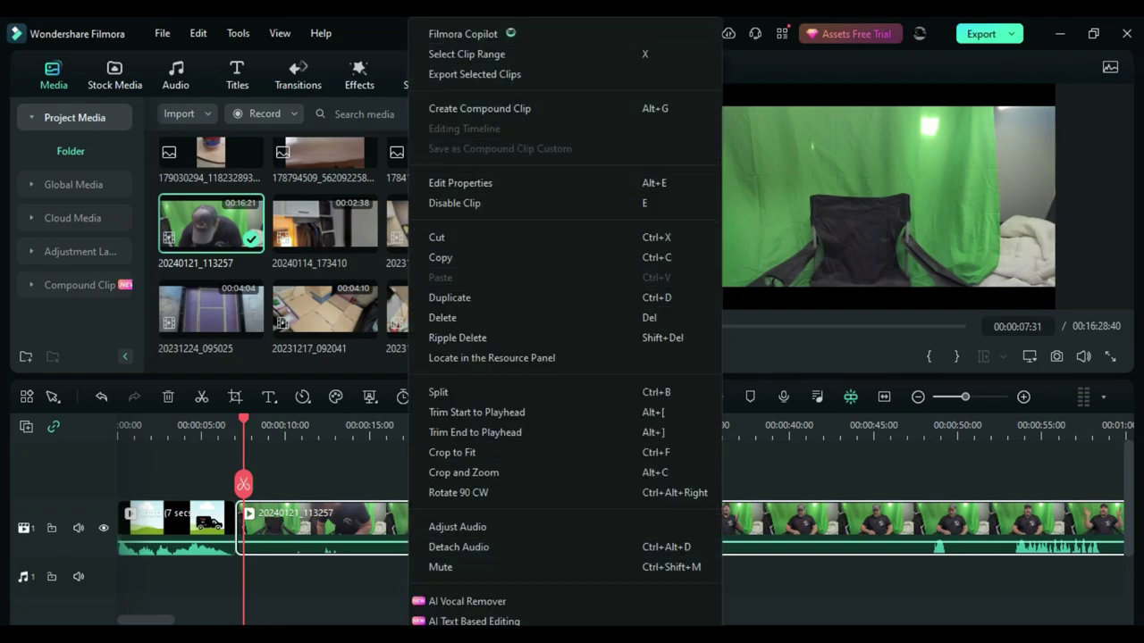
pyautogui.scroll(-15, 537, 472)
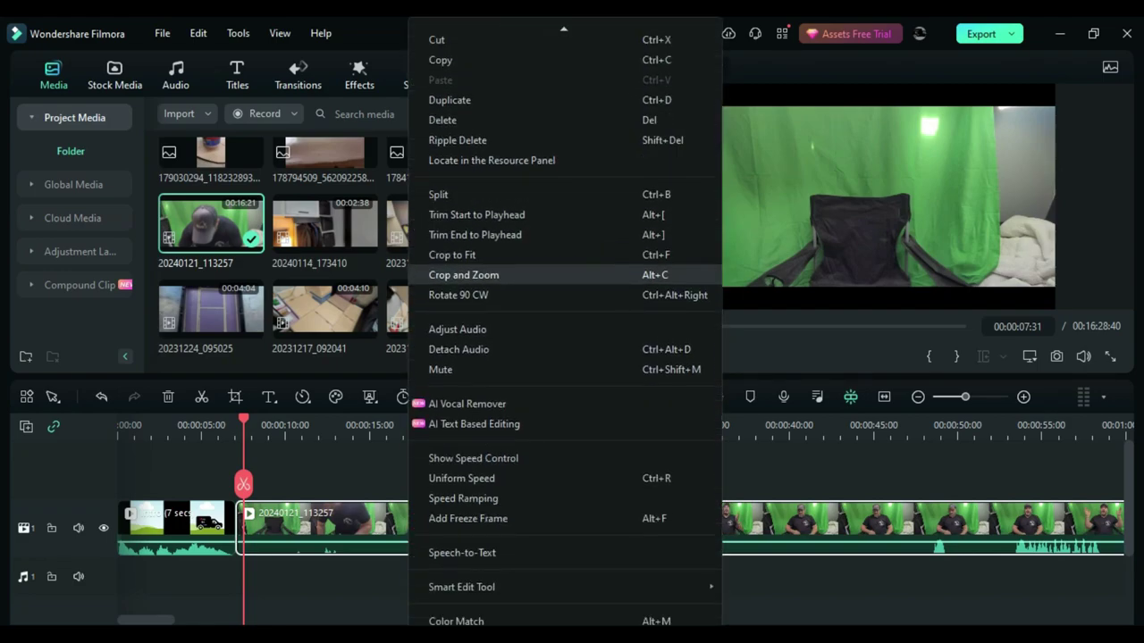
pyautogui.scroll(-2, 565, 357)
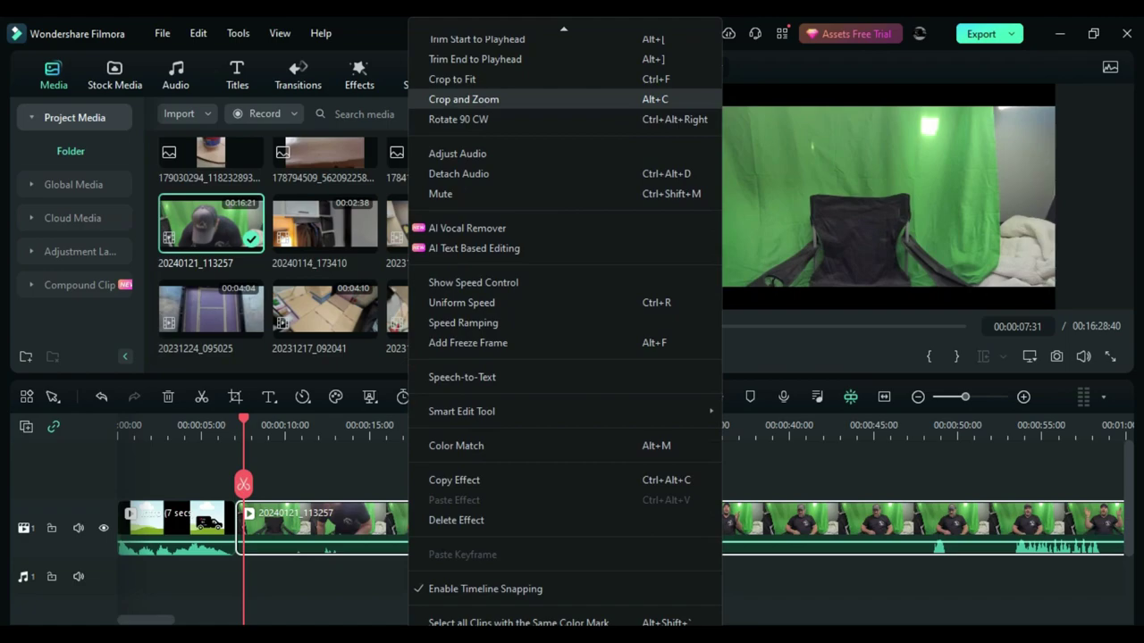
pyautogui.scroll(7, 564, 357)
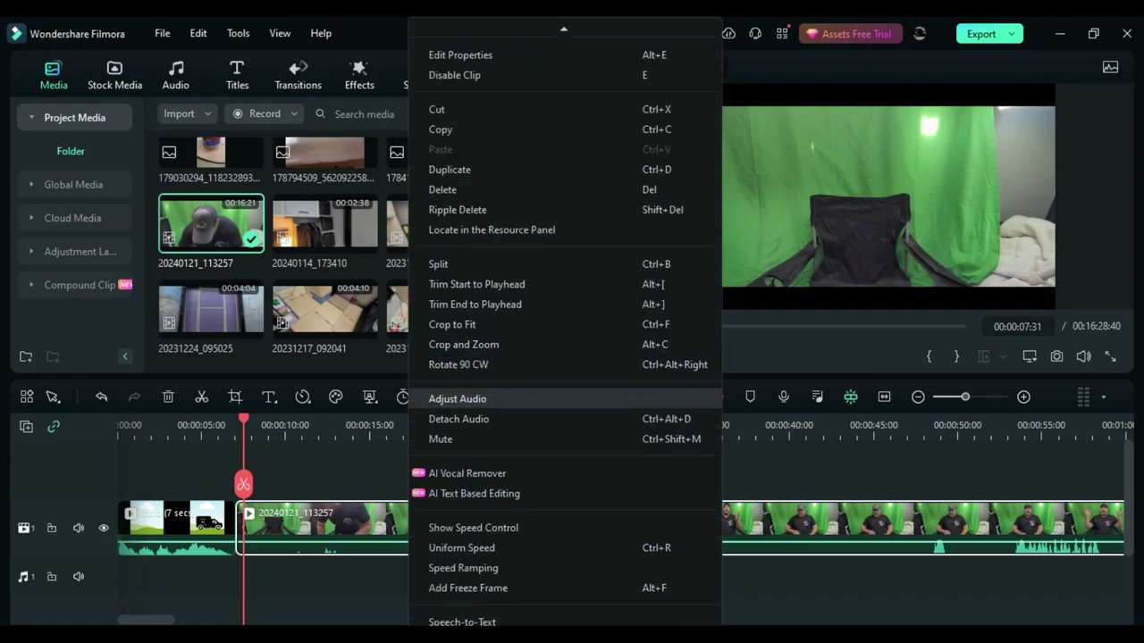
pyautogui.click(458, 418)
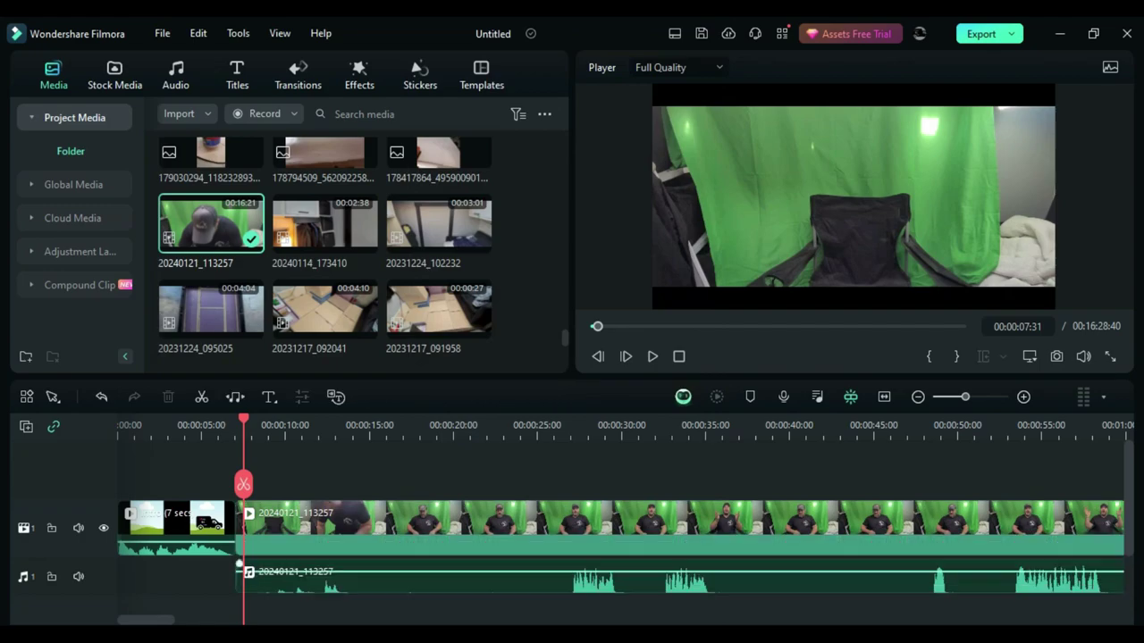
pyautogui.click(536, 473)
# Split the 20240121_113257 video at about 00:00:32:08 and delete the portion between the intro and the cut.
pyautogui.moveTo(243, 419); pyautogui.dragTo(506, 419)
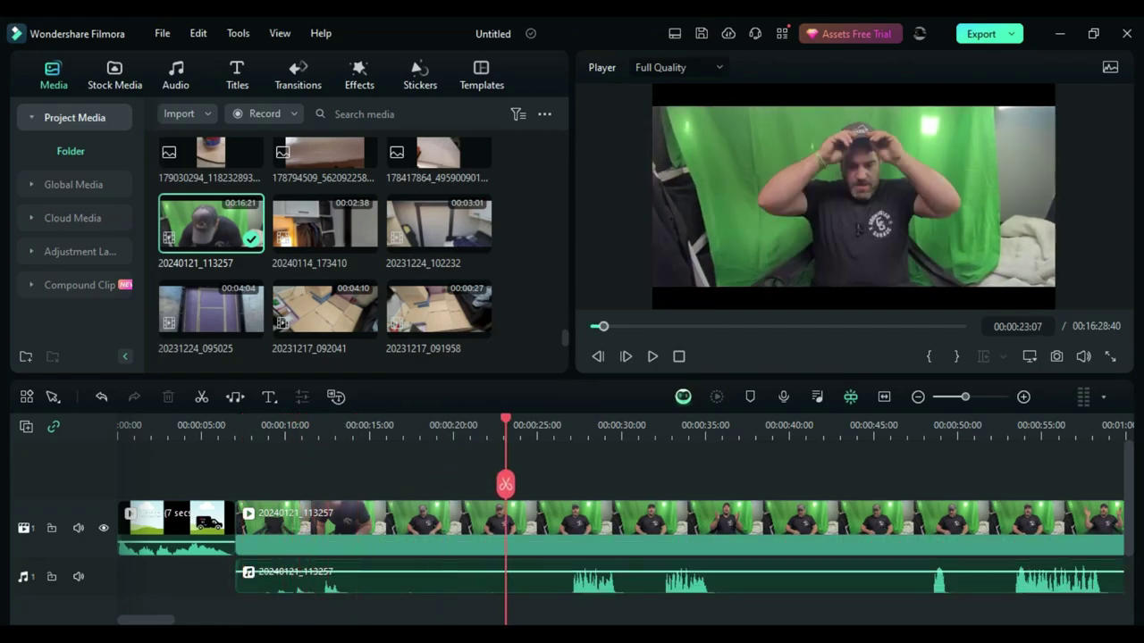
pyautogui.moveTo(506, 483); pyautogui.dragTo(651, 483)
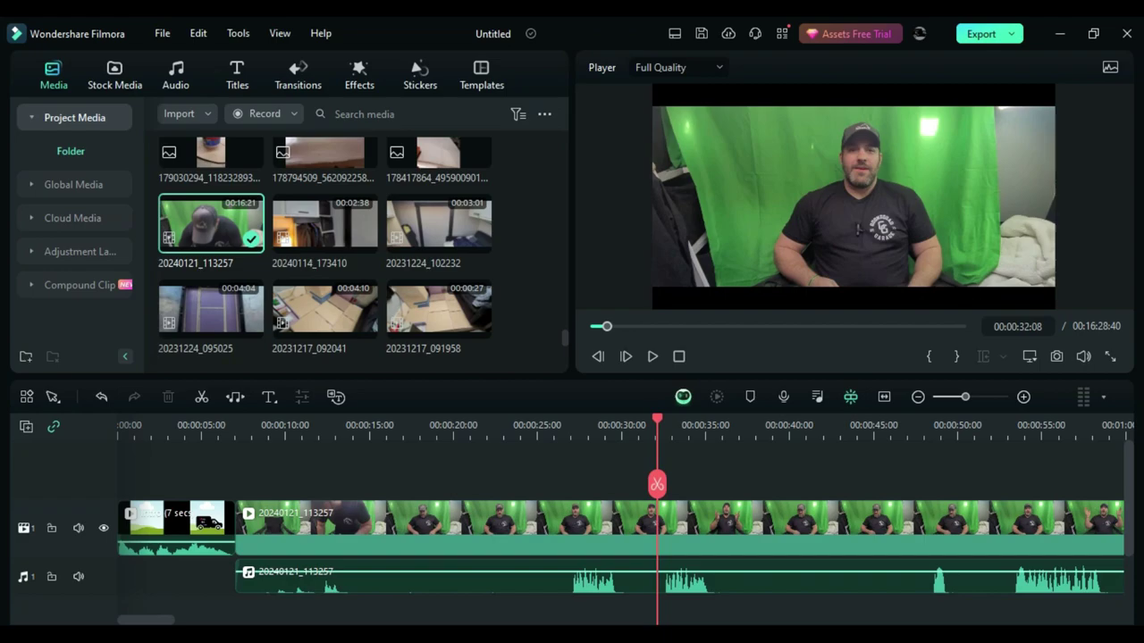
pyautogui.click(638, 523)
pyautogui.click(656, 484)
pyautogui.click(617, 523)
pyautogui.press('Delete')
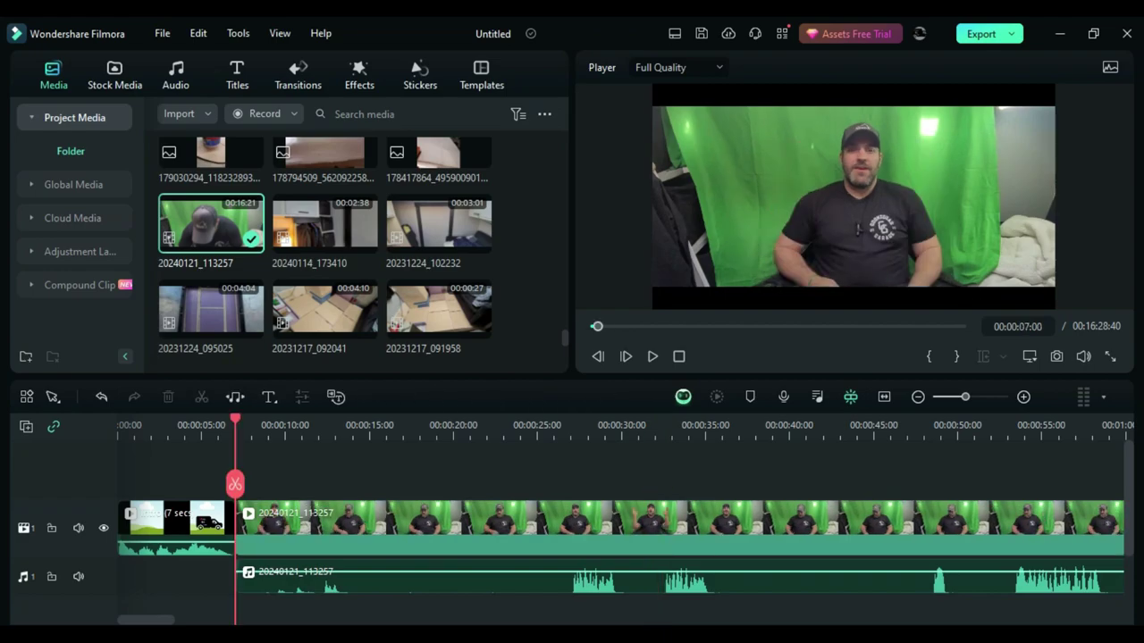
# Undo the deletion of the opening 20240121_113257 portion and the split that preceded it.
pyautogui.click(198, 34)
pyautogui.click(207, 58)
pyautogui.click(198, 34)
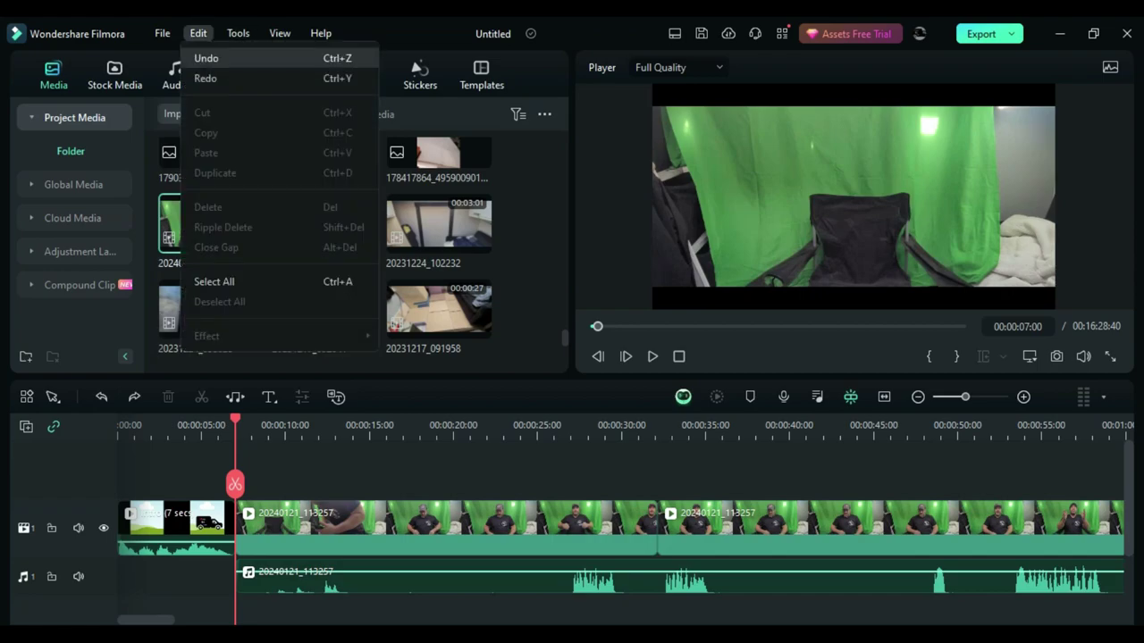
pyautogui.click(207, 58)
# Split the 20240121_113257 video and its audio at 00:00:32:11 and delete both portions between the intro and the cut.
pyautogui.click(657, 429)
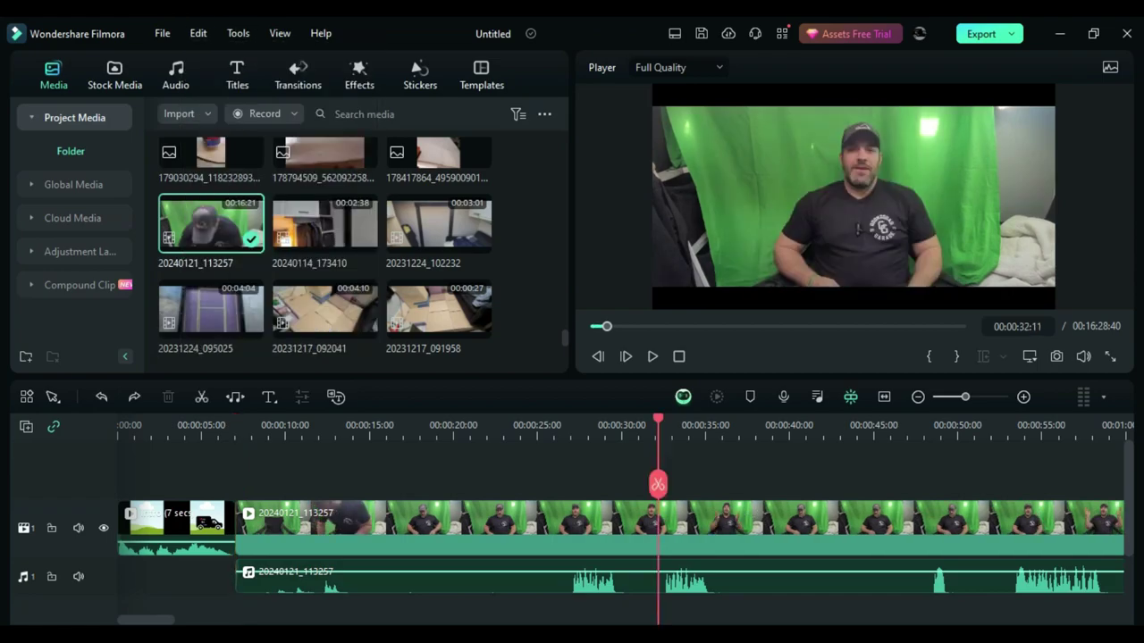
pyautogui.hotkey('ctrl', 'b')
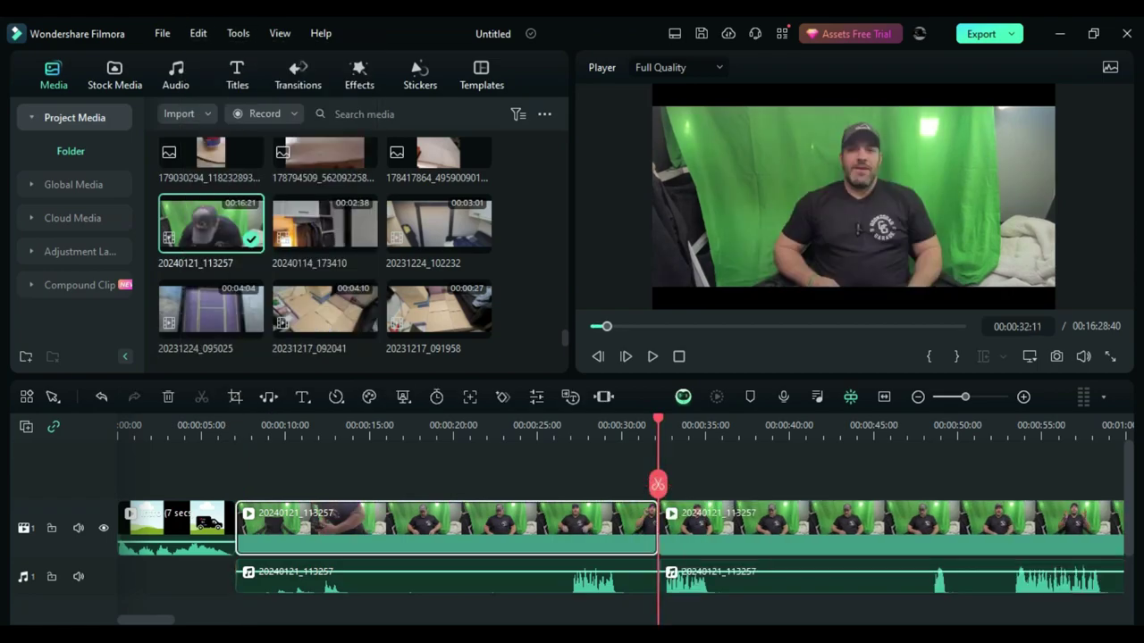
pyautogui.press('Delete')
pyautogui.click(447, 577)
pyautogui.press('Delete')
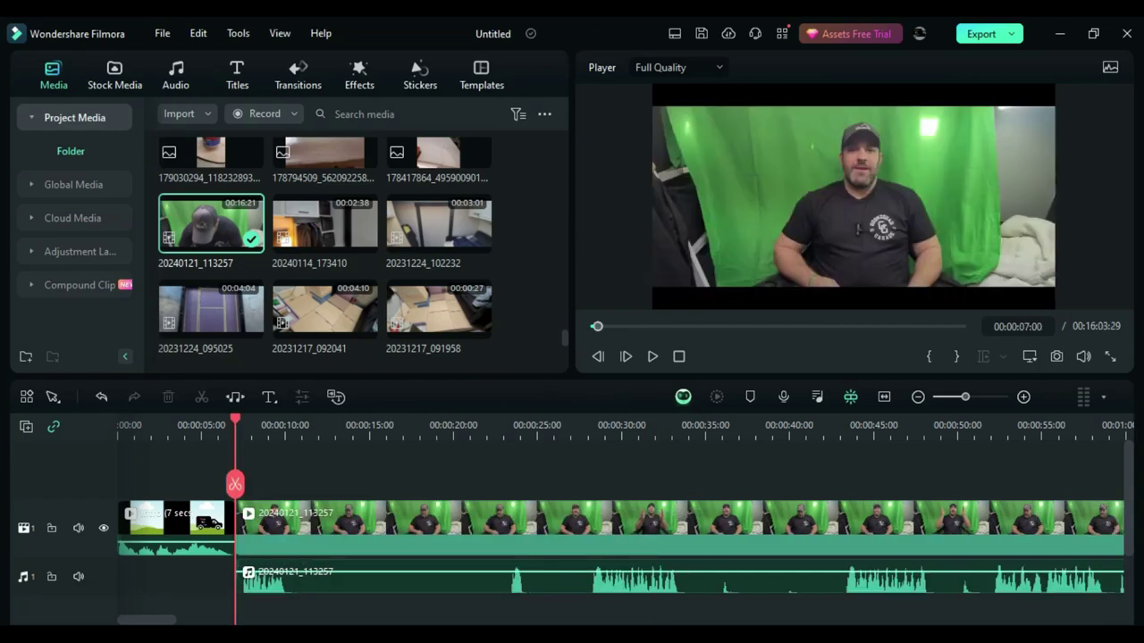
# Enlarge the 20240121_113257 video in the preview to fill the frame and reposition it so the speaker is centred.
pyautogui.click(447, 529)
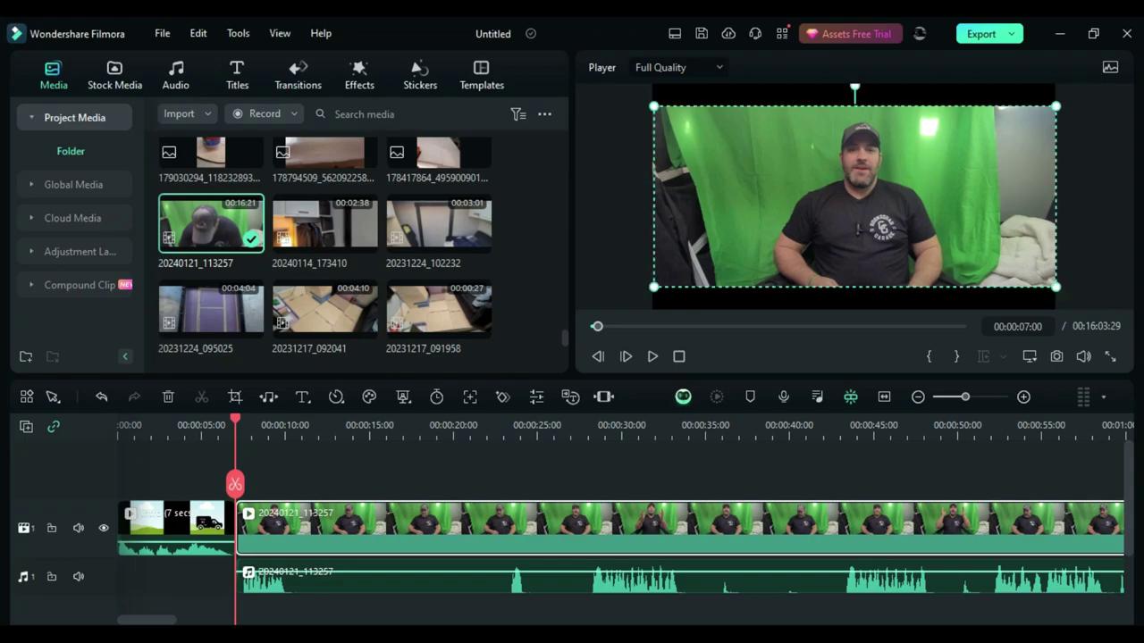
pyautogui.moveTo(654, 287); pyautogui.dragTo(637, 329)
pyautogui.moveTo(1055, 107); pyautogui.dragTo(1105, 81)
pyautogui.moveTo(902, 206); pyautogui.dragTo(903, 211)
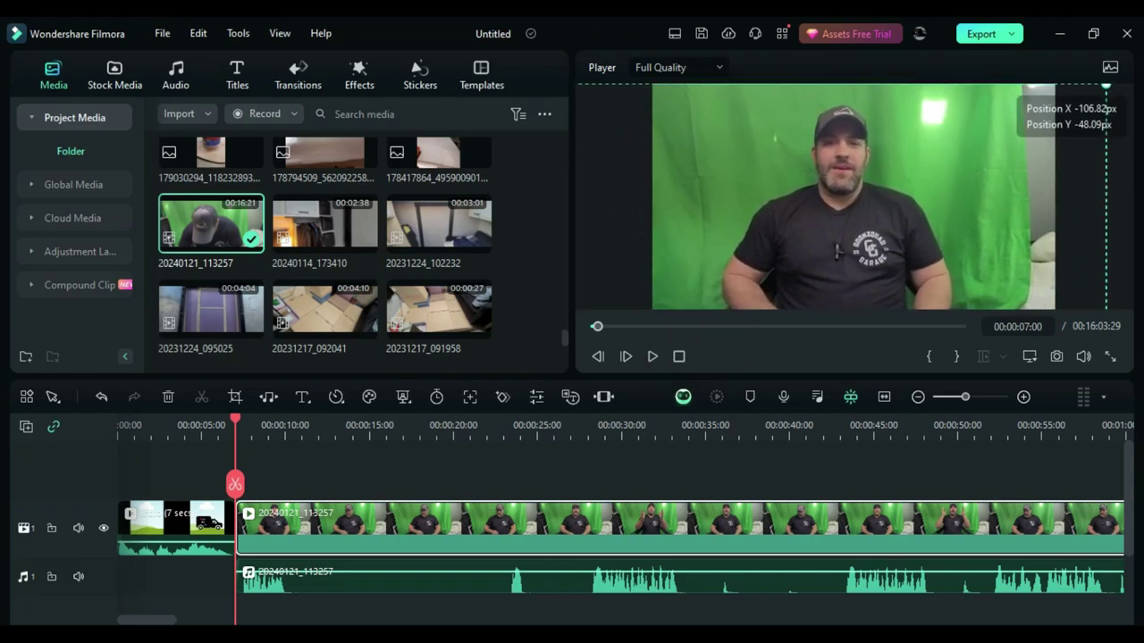
pyautogui.moveTo(1105, 85); pyautogui.dragTo(1116, 79)
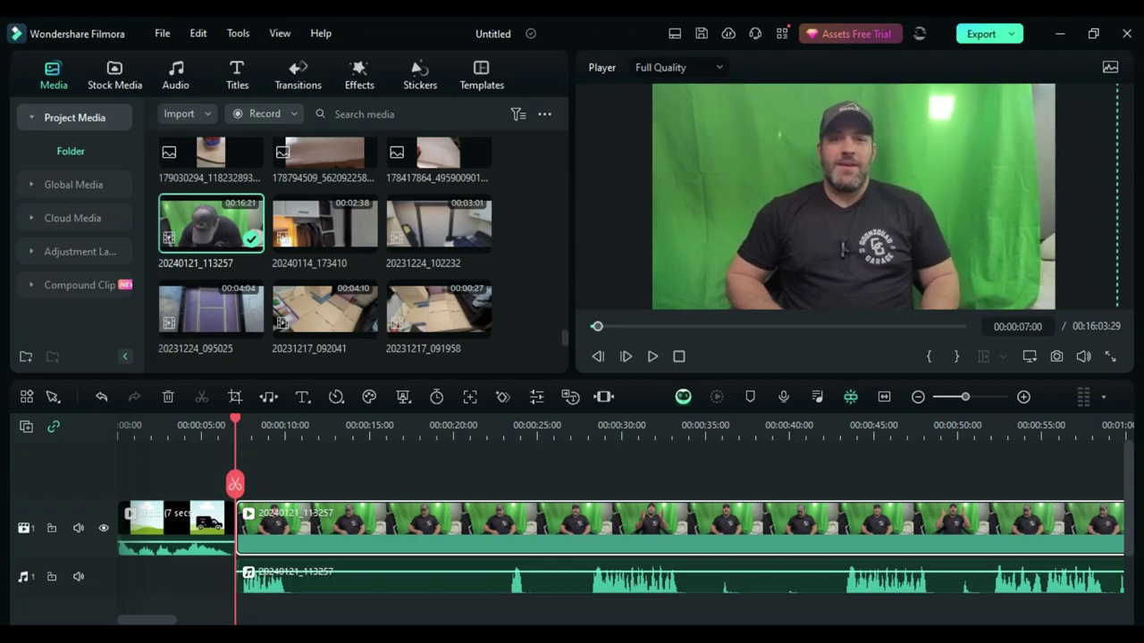
pyautogui.moveTo(885, 210); pyautogui.dragTo(903, 236)
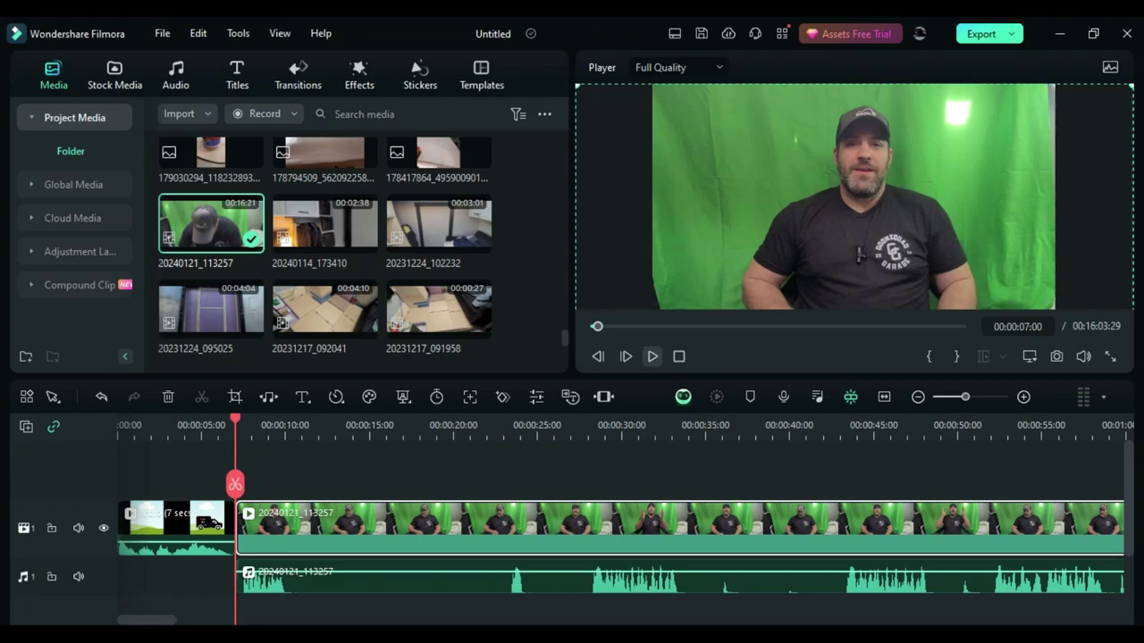
# Play the clip after the intro and split the 20240121_113257 video at about 00:00:10:04.
pyautogui.click(652, 355)
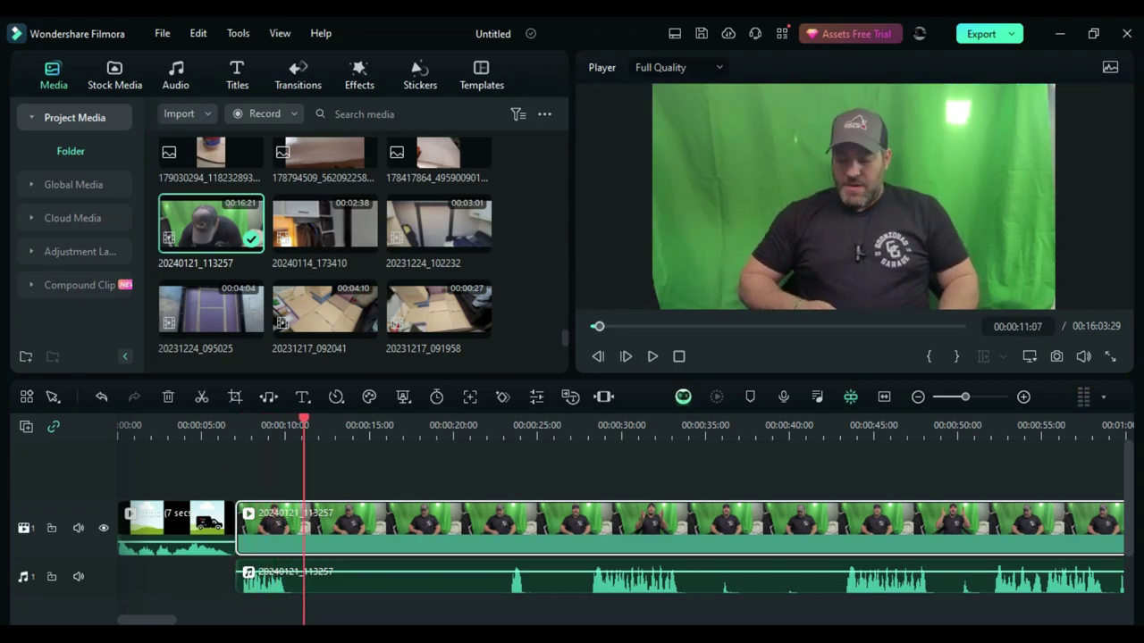
pyautogui.moveTo(303, 419); pyautogui.dragTo(284, 419)
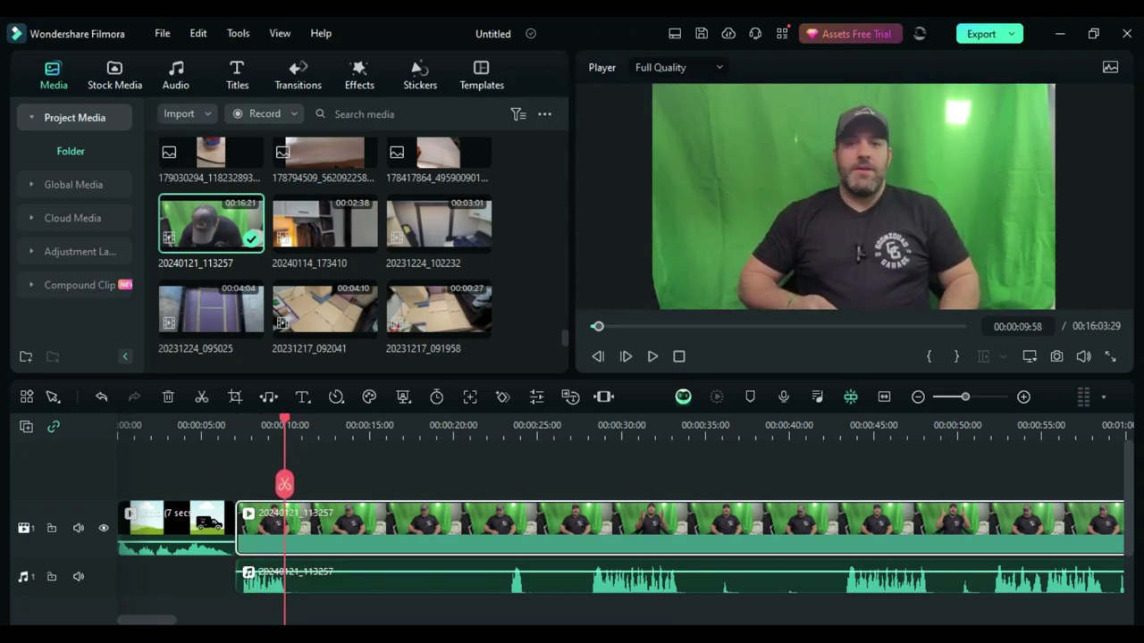
pyautogui.hotkey('ctrl', 'b')
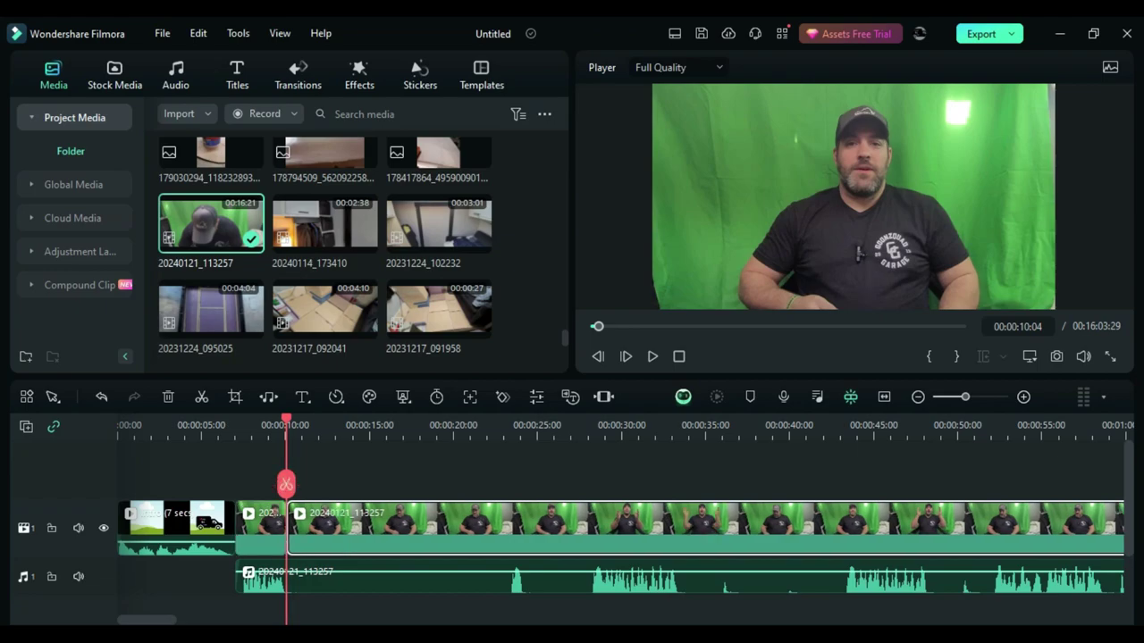
# Review the playback after the intro, set the preview to 1/4 Quality, and split the video and audio together at 00:00:27:42.
pyautogui.click(231, 425)
pyautogui.press('space')
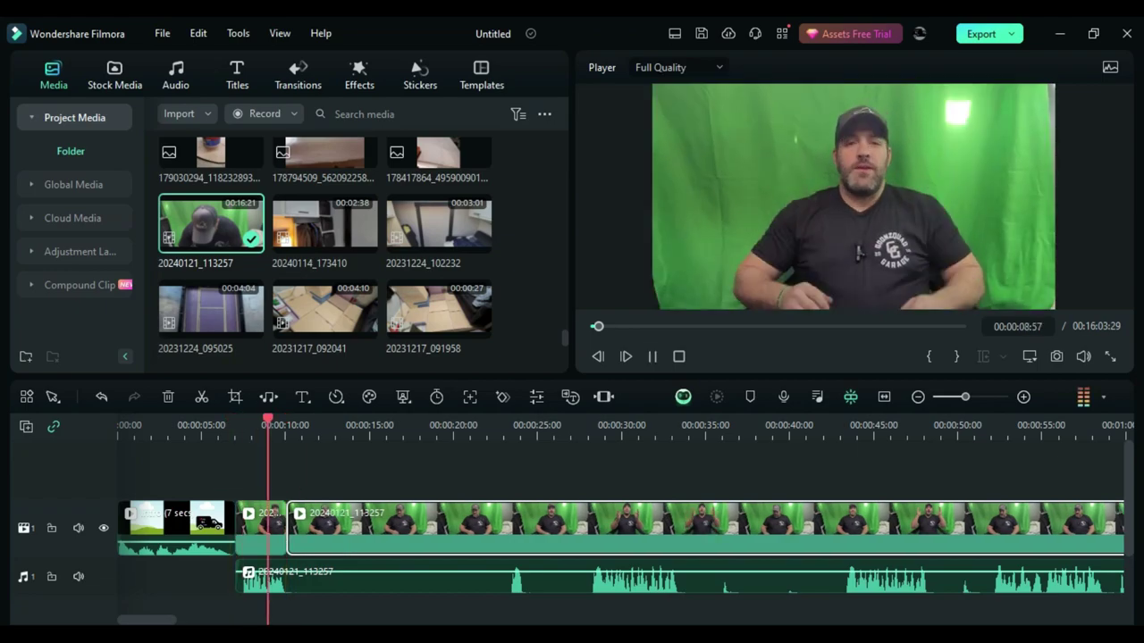
pyautogui.press('space')
pyautogui.press('space')
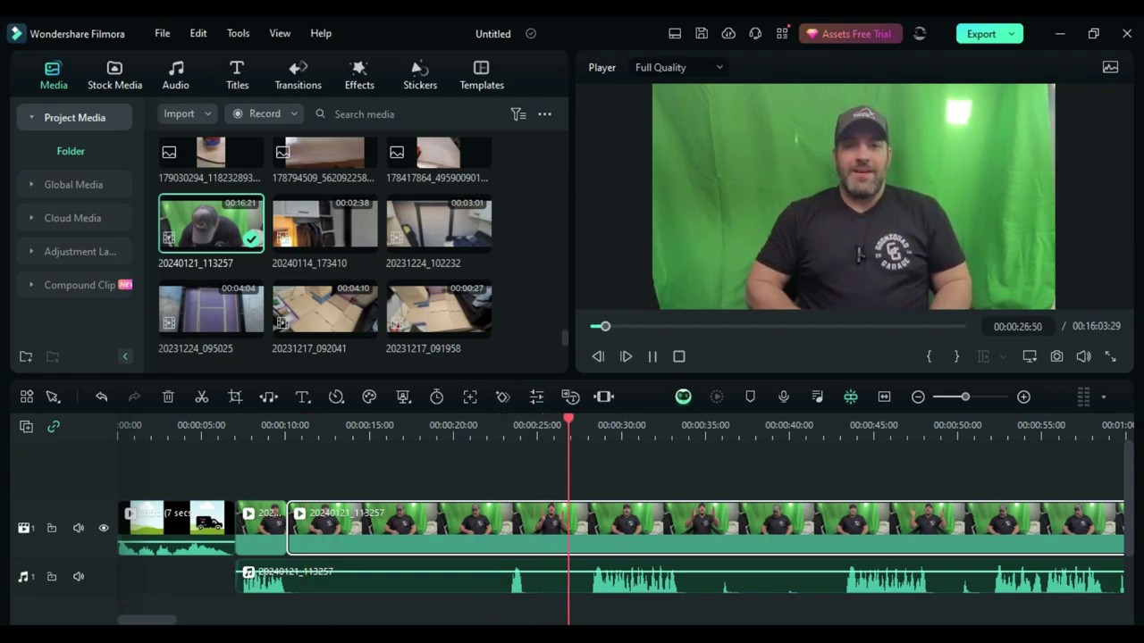
pyautogui.press('space')
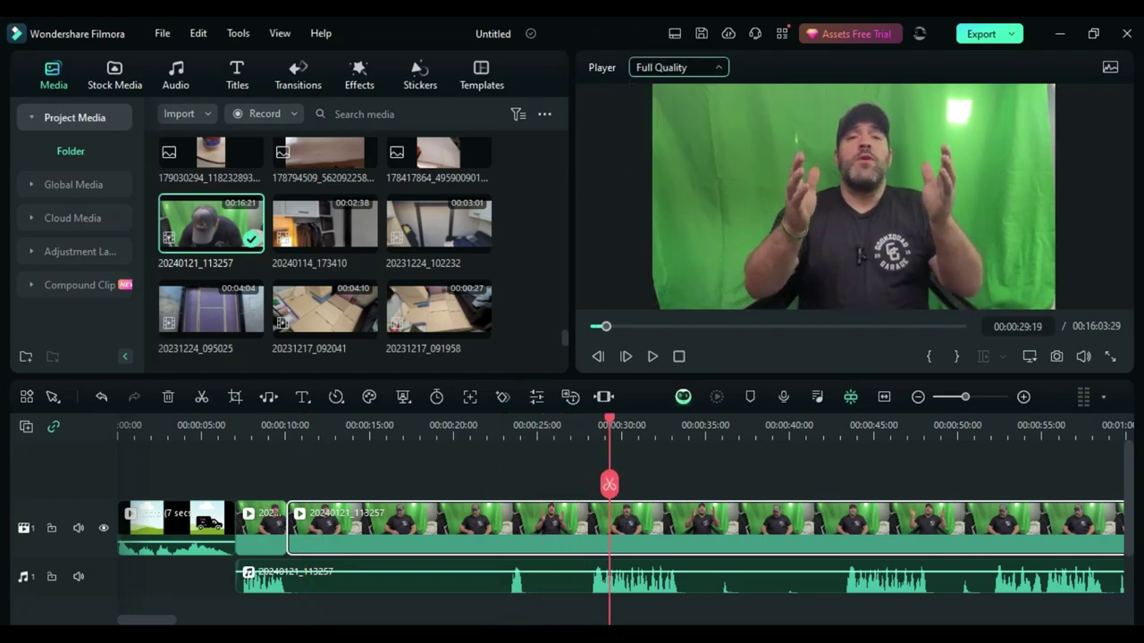
pyautogui.moveTo(610, 419); pyautogui.dragTo(582, 419)
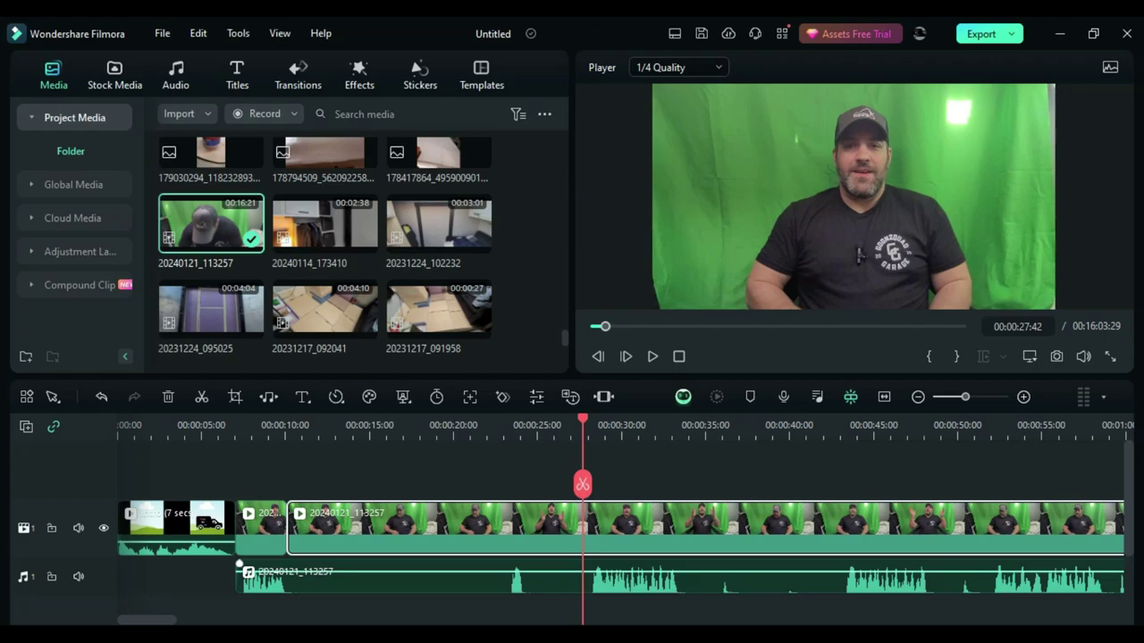
pyautogui.keyDown('ctrl'); pyautogui.click(590, 578); pyautogui.keyUp('ctrl')
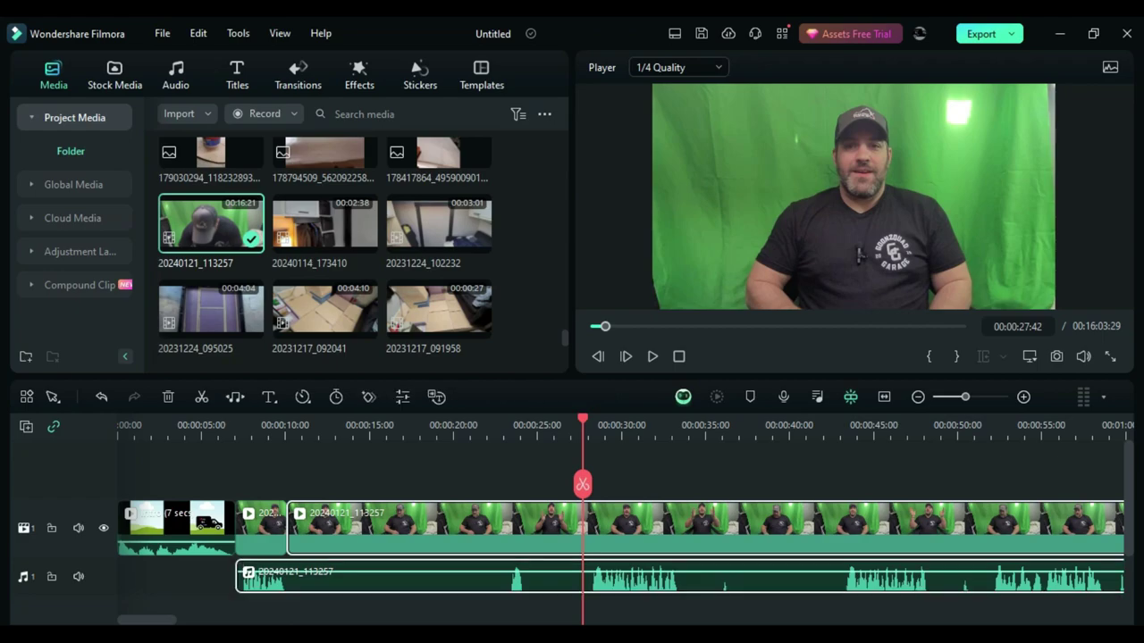
pyautogui.click(582, 484)
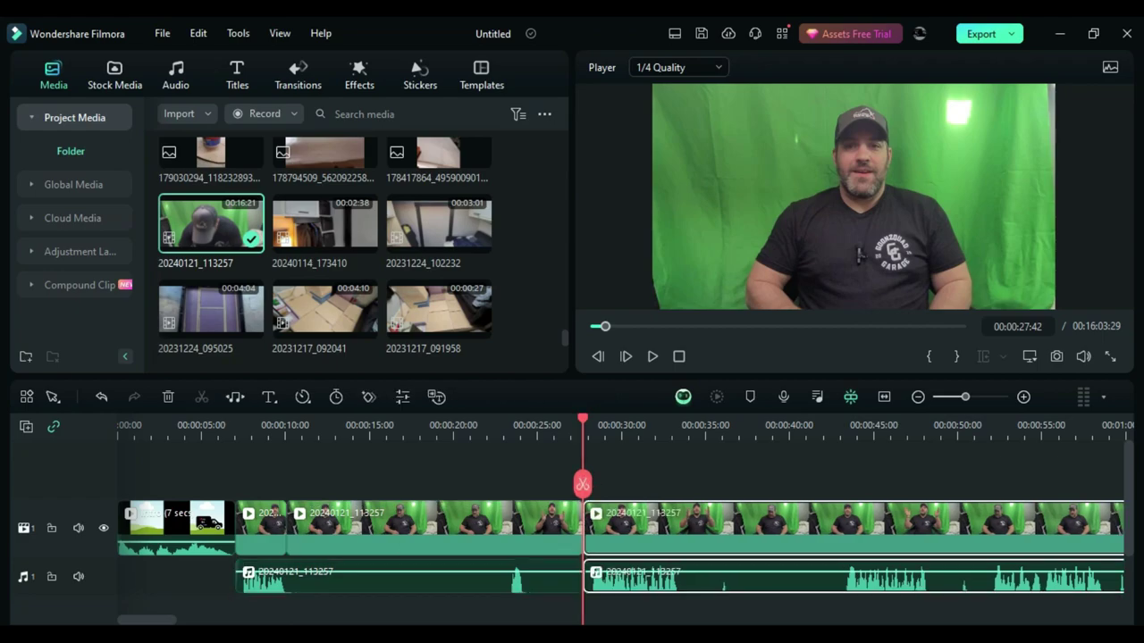
# Split the audio at 00:00:10:10 and delete the video and audio sections between there and the cut at 00:00:27:42.
pyautogui.moveTo(581, 484); pyautogui.dragTo(285, 484)
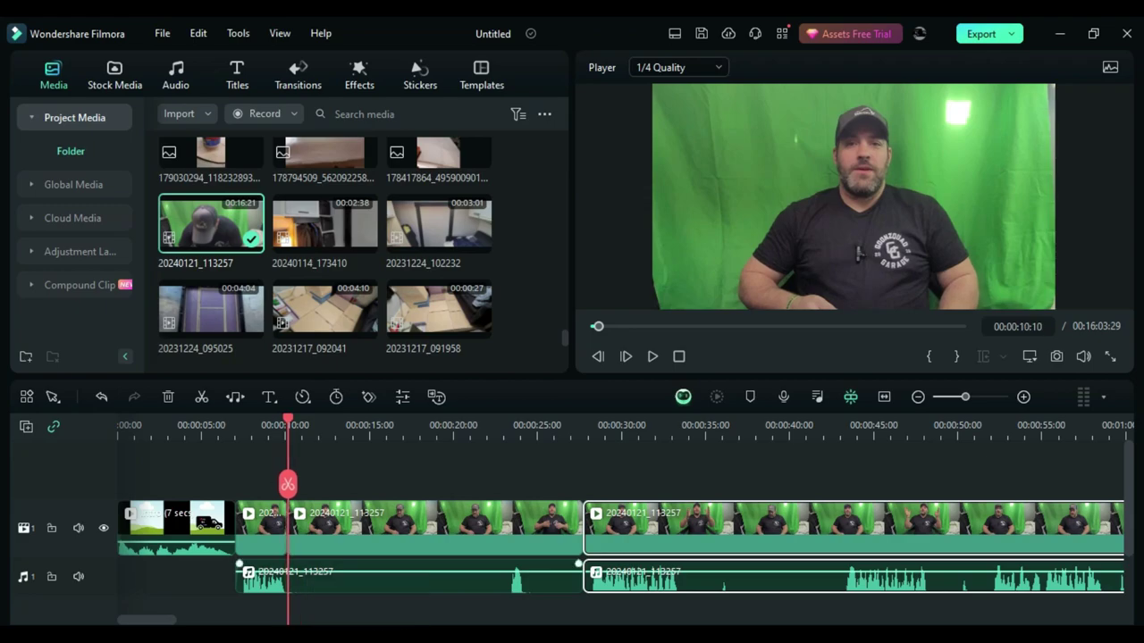
pyautogui.click(358, 579)
pyautogui.click(288, 484)
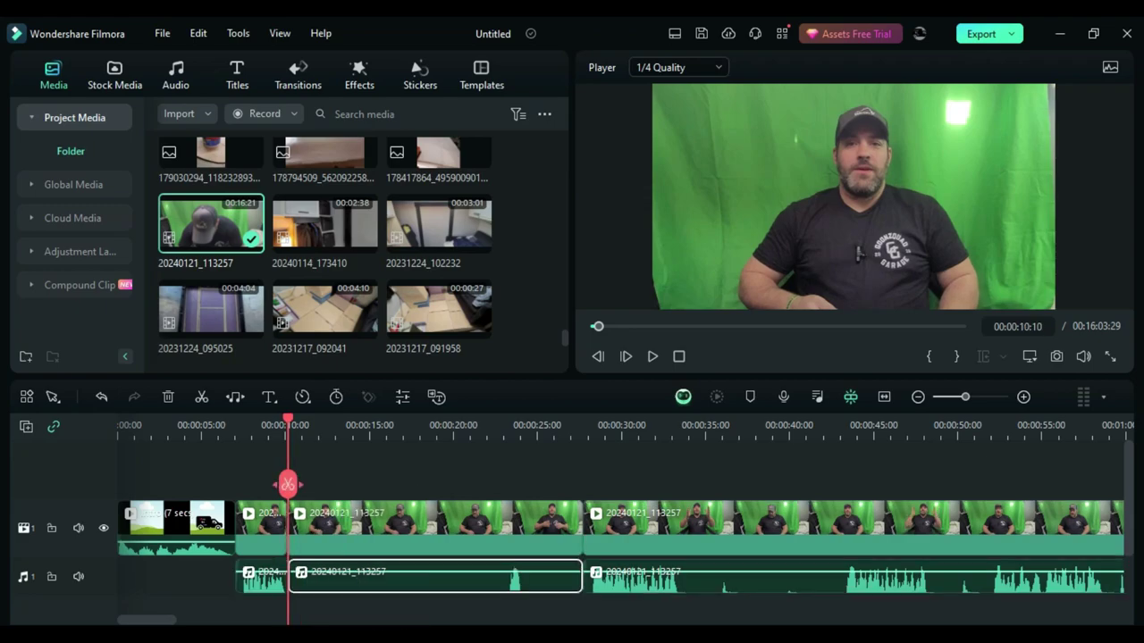
pyautogui.click(357, 532)
pyautogui.keyDown('ctrl'); pyautogui.click(393, 579); pyautogui.keyUp('ctrl')
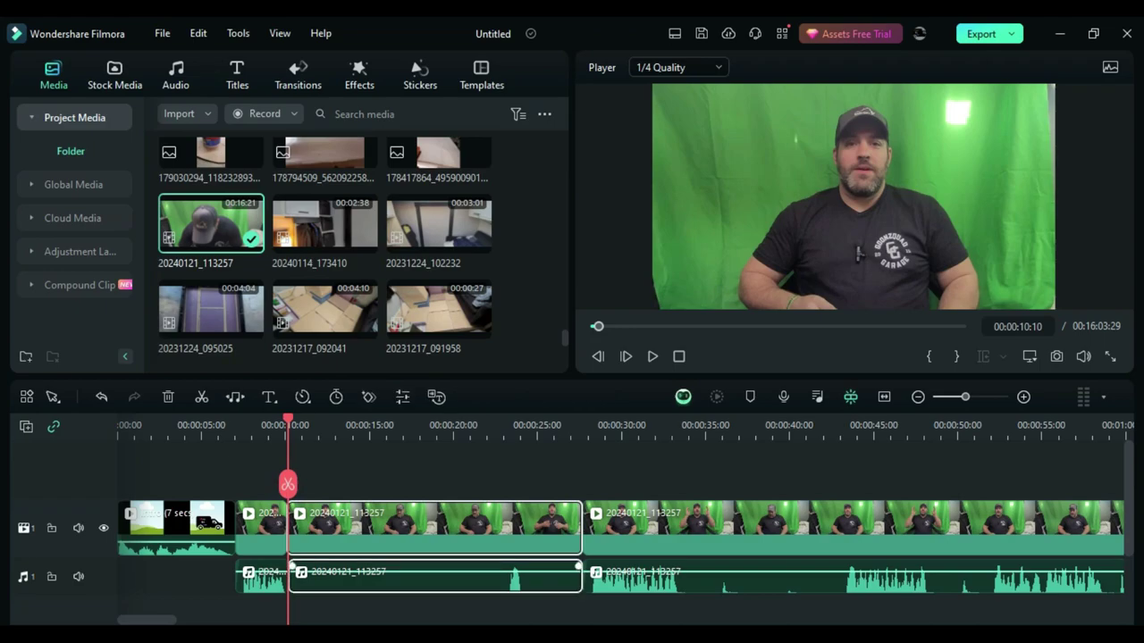
pyautogui.press('Delete')
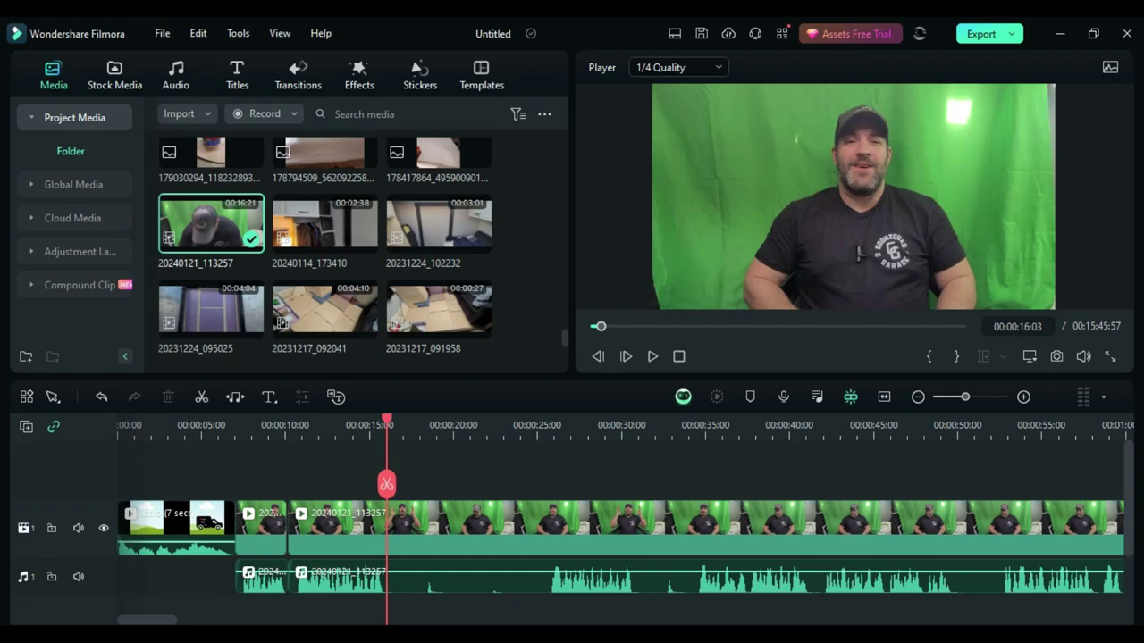
# Step and play through the remaining 20240121_113257 footage from 00:00:16:03 to examine where the pauses in speech begin and end.
pyautogui.press('Right')
pyautogui.press('Right')
pyautogui.press('Right')
pyautogui.press('Right')
pyautogui.press('Right')
pyautogui.press('Right')
pyautogui.press('Right')
pyautogui.press('Right')
pyautogui.press('Right')
pyautogui.press('Right')
pyautogui.press('Right')
pyautogui.press('Right')
pyautogui.press('Right')
pyautogui.press('Right')
pyautogui.press('Right')
pyautogui.press('Right')
pyautogui.press('Right')
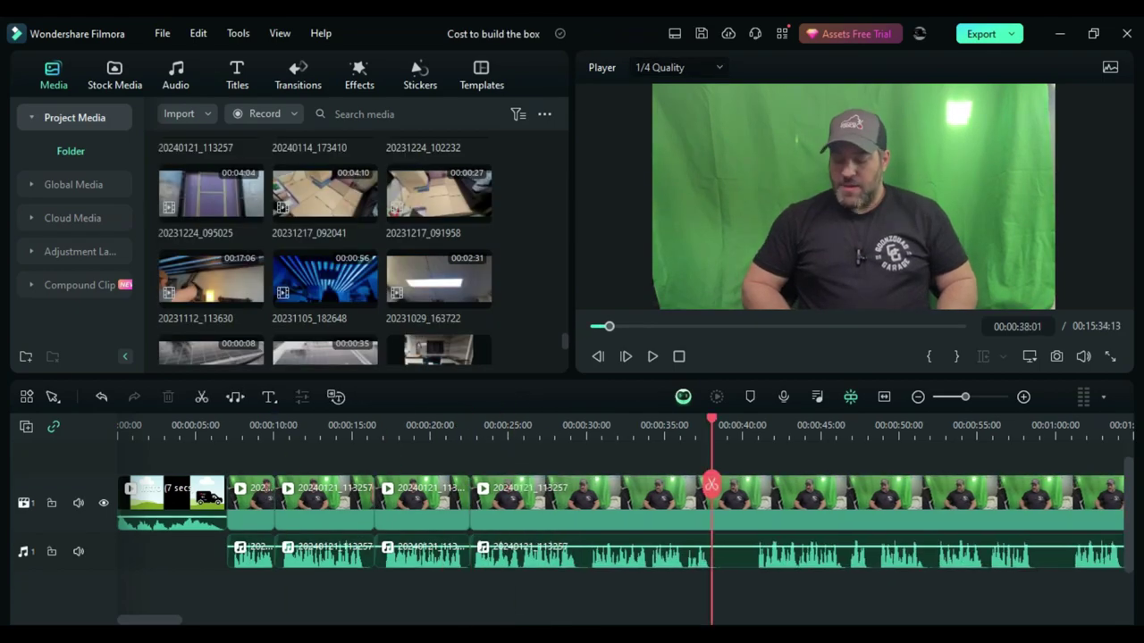
pyautogui.click(652, 357)
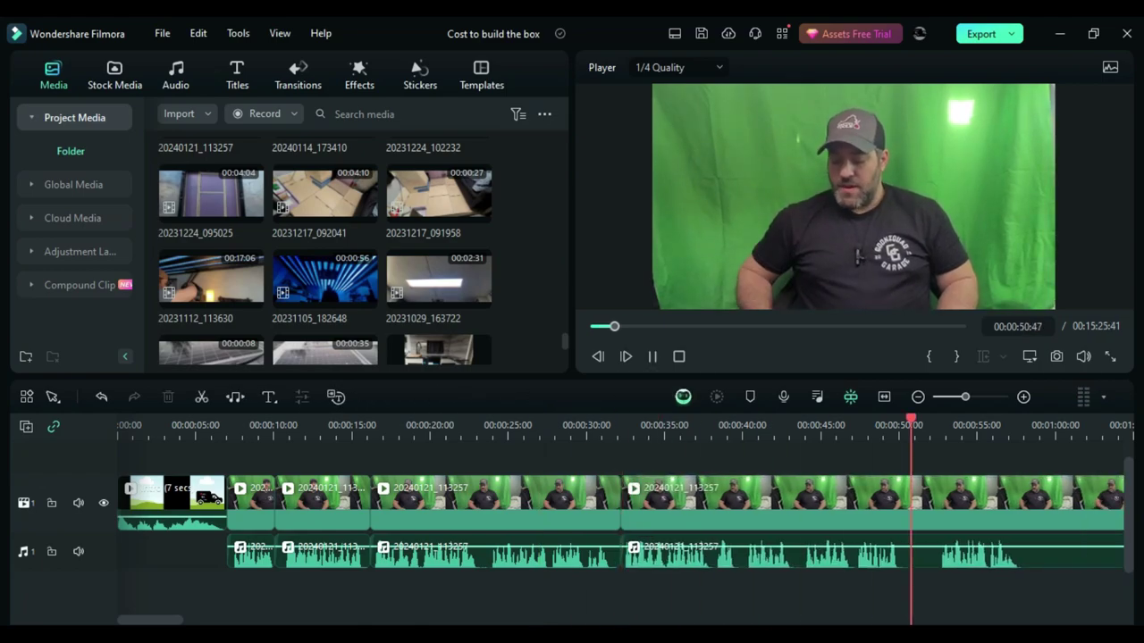
pyautogui.click(652, 357)
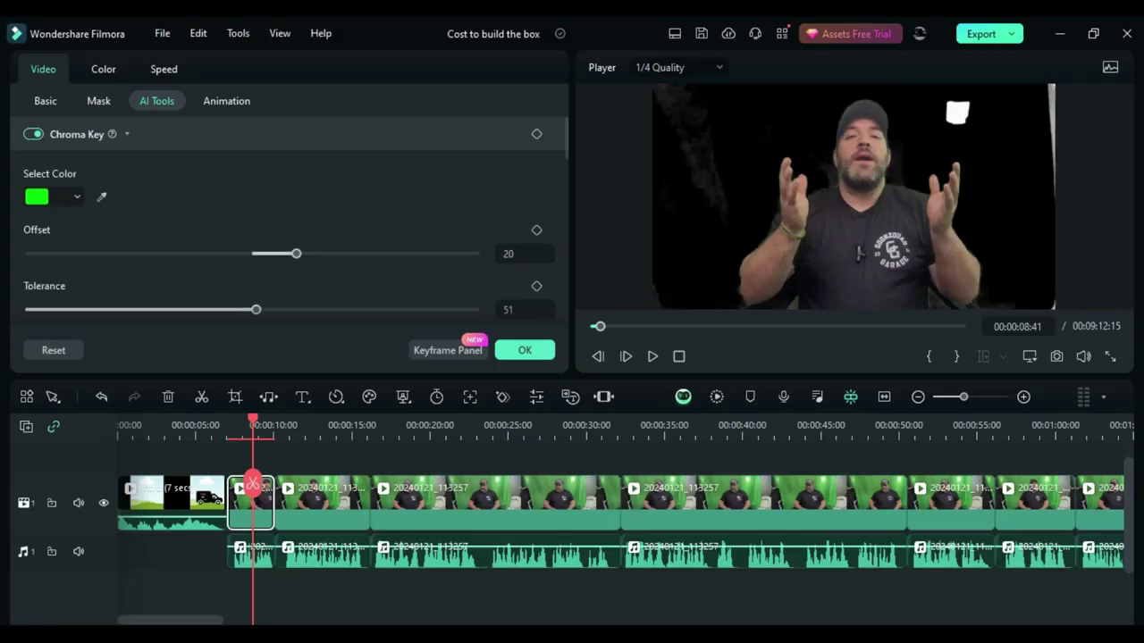
# Adjust the Chroma Key colour, offset, tolerance and edge settings of the first 20240121_113257 clip after the intro.
pyautogui.click(77, 197)
pyautogui.click(102, 196)
pyautogui.moveTo(296, 254); pyautogui.dragTo(30, 254)
pyautogui.moveTo(255, 310)
pyautogui.mouseDown()
pyautogui.moveTo(474, 310)
pyautogui.moveTo(252, 310)
pyautogui.mouseUp()
pyautogui.scroll(-1, 286, 251)
pyautogui.moveTo(252, 264)
pyautogui.mouseDown()
pyautogui.moveTo(475, 264)
pyautogui.moveTo(252, 265)
pyautogui.mouseUp()
pyautogui.moveTo(75, 320)
pyautogui.mouseDown()
pyautogui.moveTo(474, 321)
pyautogui.moveTo(75, 320)
pyautogui.mouseUp()
pyautogui.scroll(-3, 286, 250)
# Try AI Portrait on the clip, switch it back off, and confirm the effect settings.
pyautogui.click(33, 264)
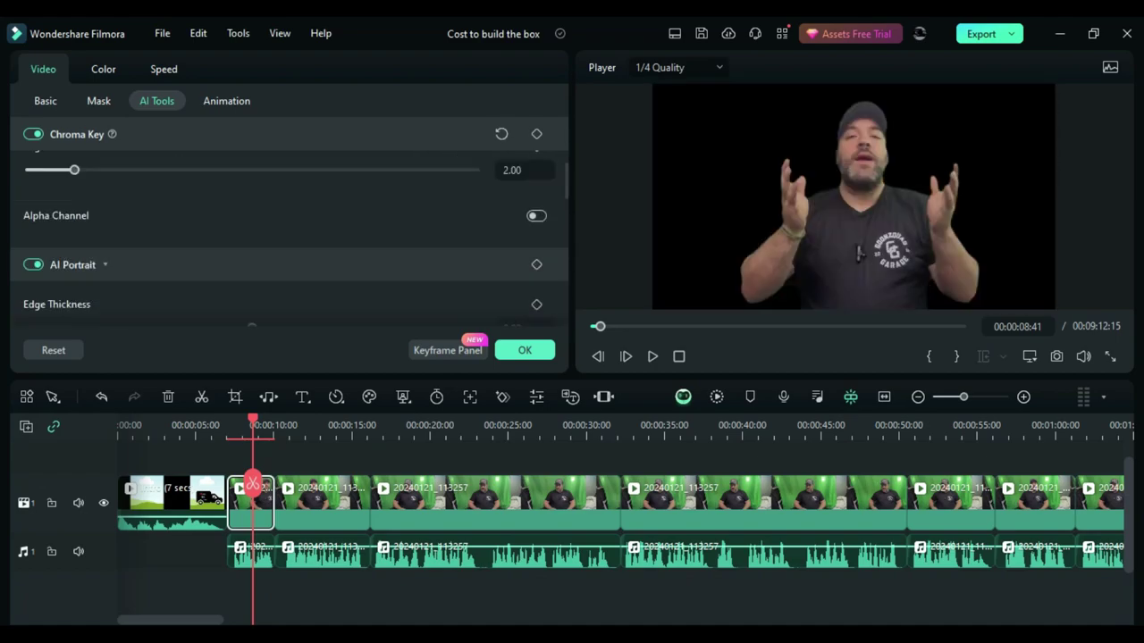
pyautogui.click(33, 265)
pyautogui.scroll(-3, 286, 250)
pyautogui.click(524, 350)
# Open Scene Detection for the first 20240121_113257 clip and finish by replacing it with Scene 1.
pyautogui.rightClick(251, 500)
pyautogui.scroll(-10, 357, 409)
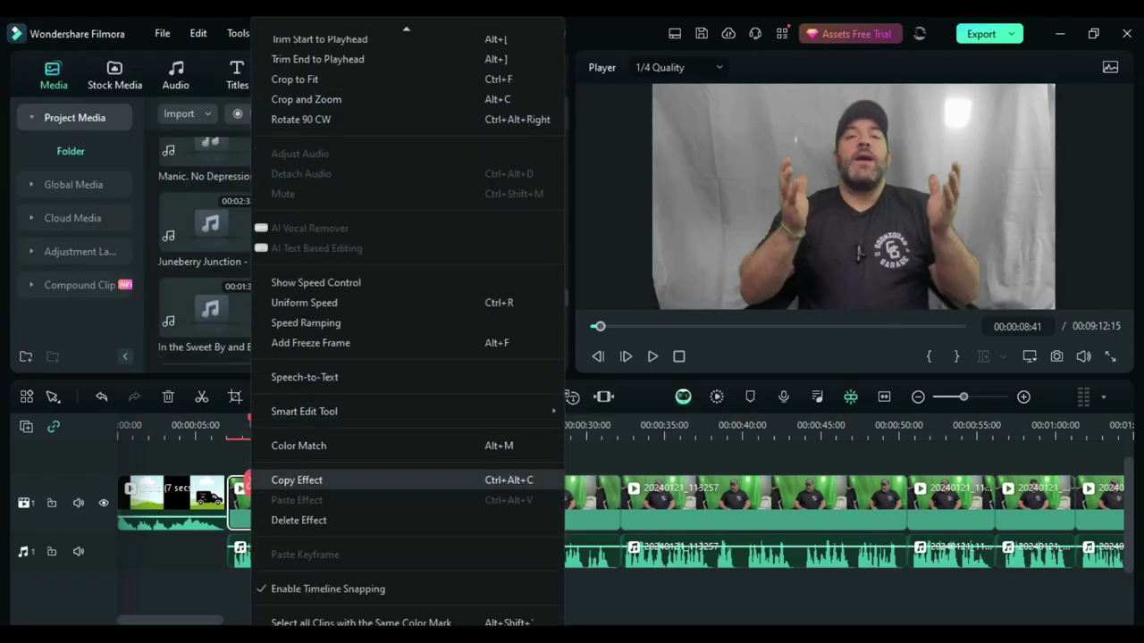
pyautogui.scroll(5, 357, 478)
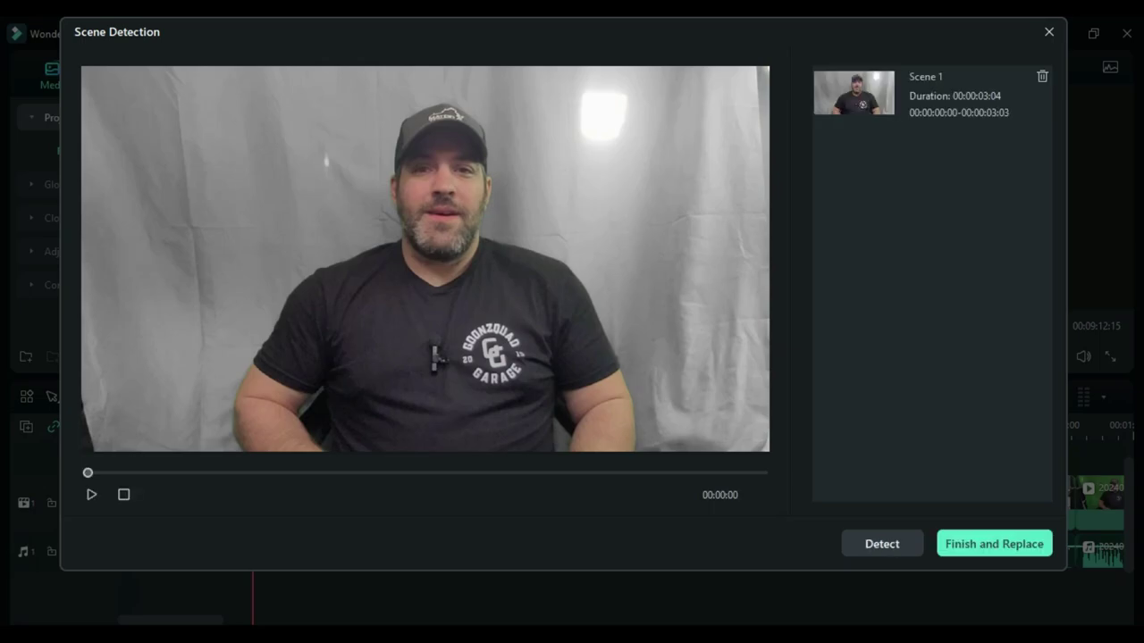
pyautogui.click(994, 543)
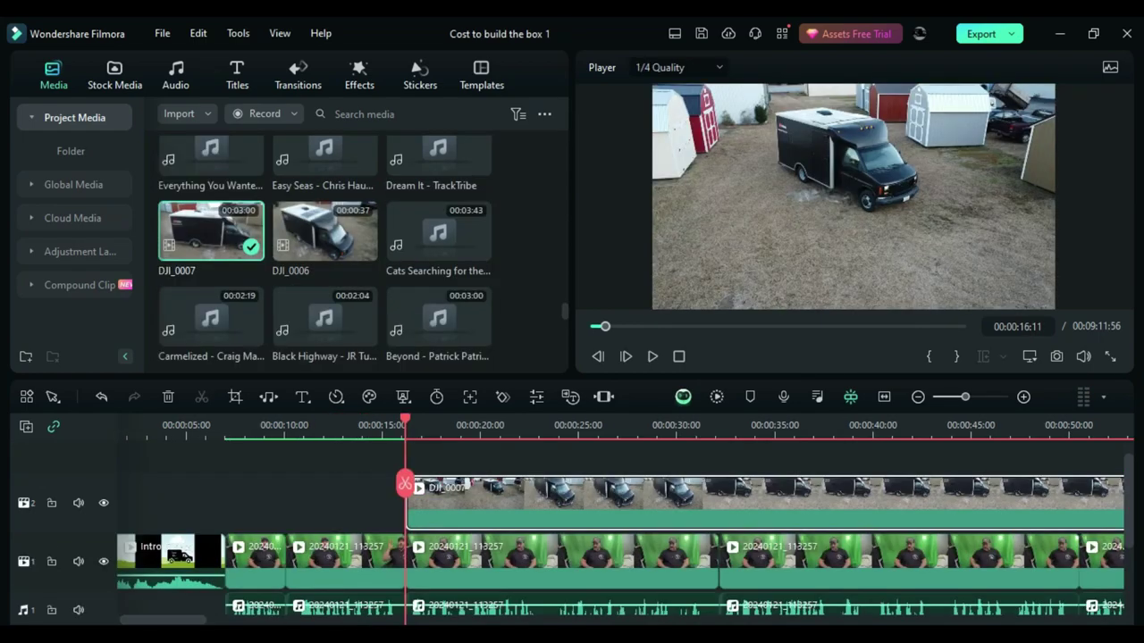
# Split DJI_0007 at 00:00:31:07 and move its second part about 3 seconds later on the same track.
pyautogui.click(698, 429)
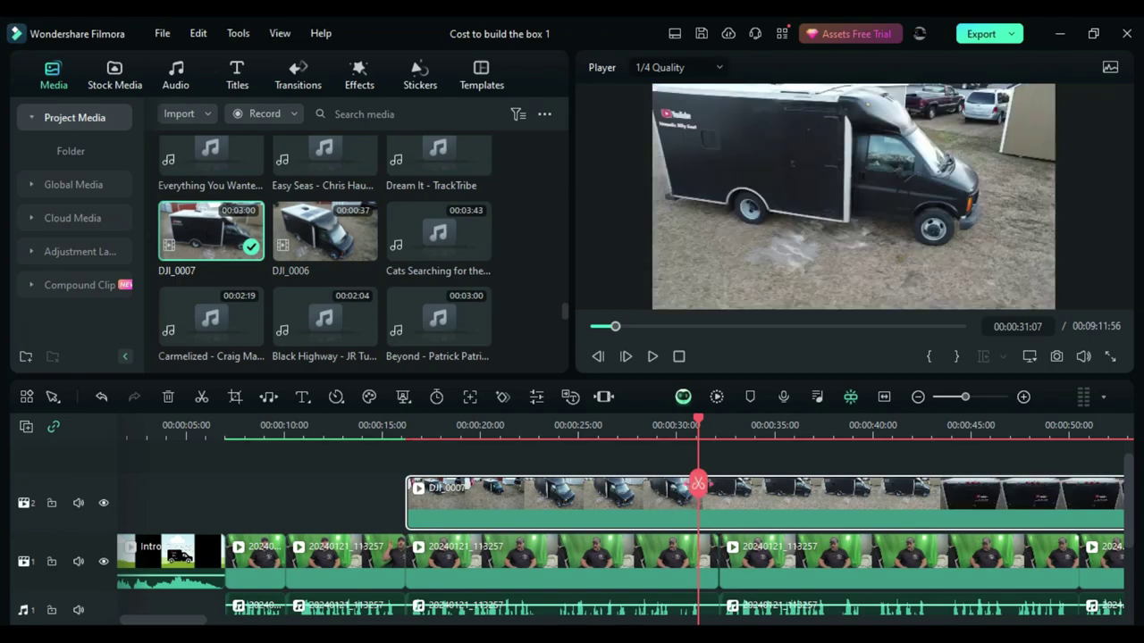
pyautogui.click(698, 483)
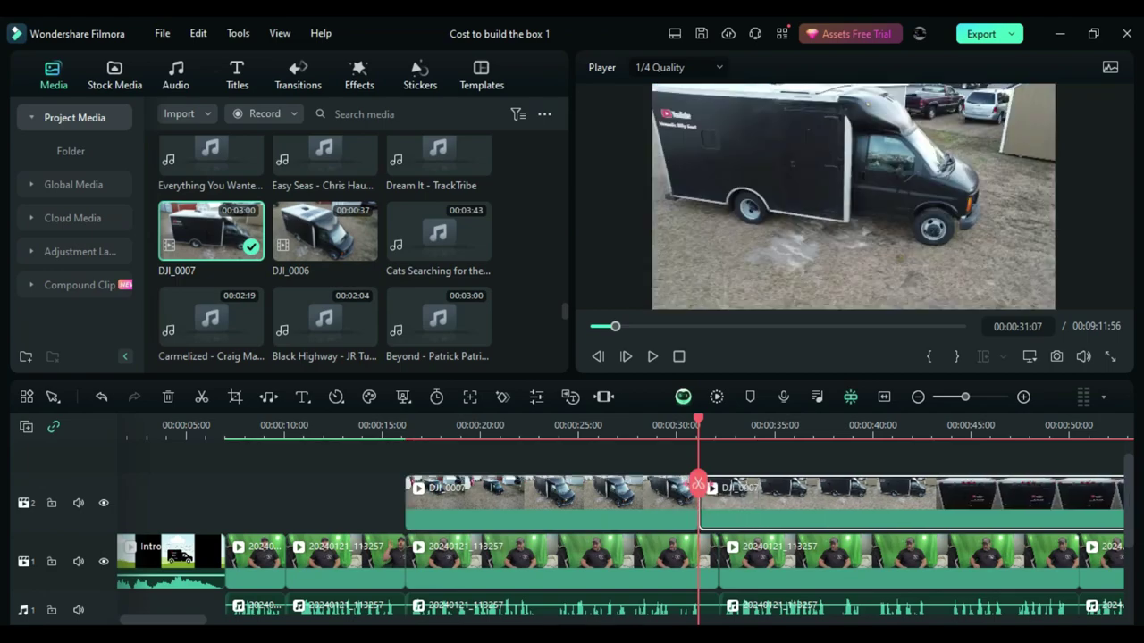
pyautogui.moveTo(841, 503); pyautogui.dragTo(895, 504)
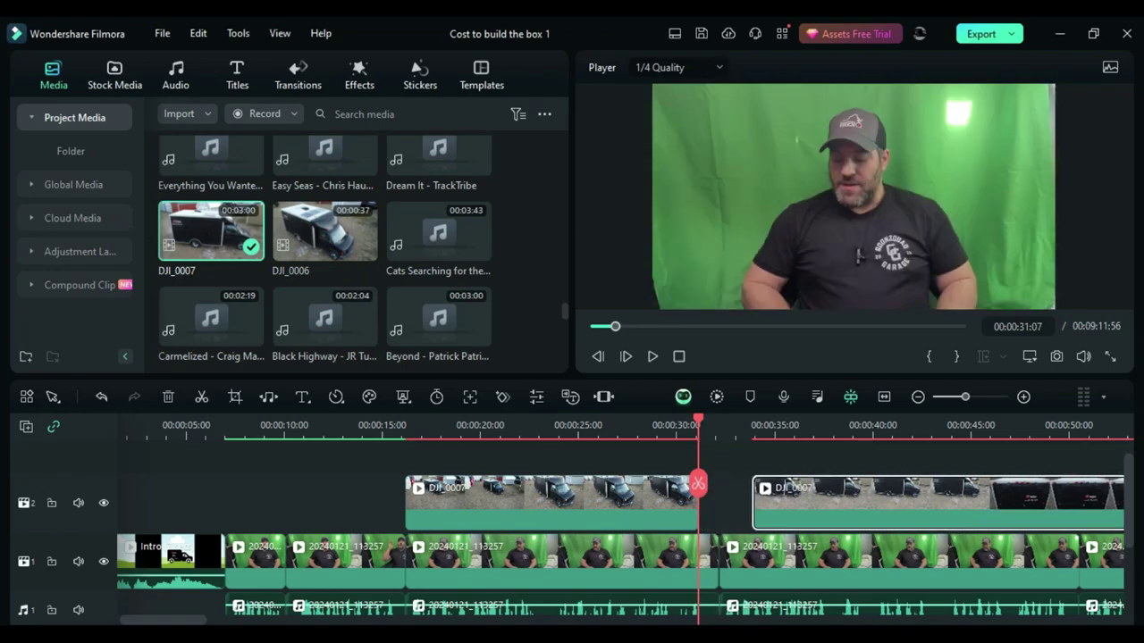
# Move the 20240121_113257 section beneath DJI_0007 to a new upper track at about 00:00:32, and put DJI_0007's first part in its place.
pyautogui.click(675, 565)
pyautogui.moveTo(563, 561); pyautogui.dragTo(877, 503)
pyautogui.scroll(-2, 580, 527)
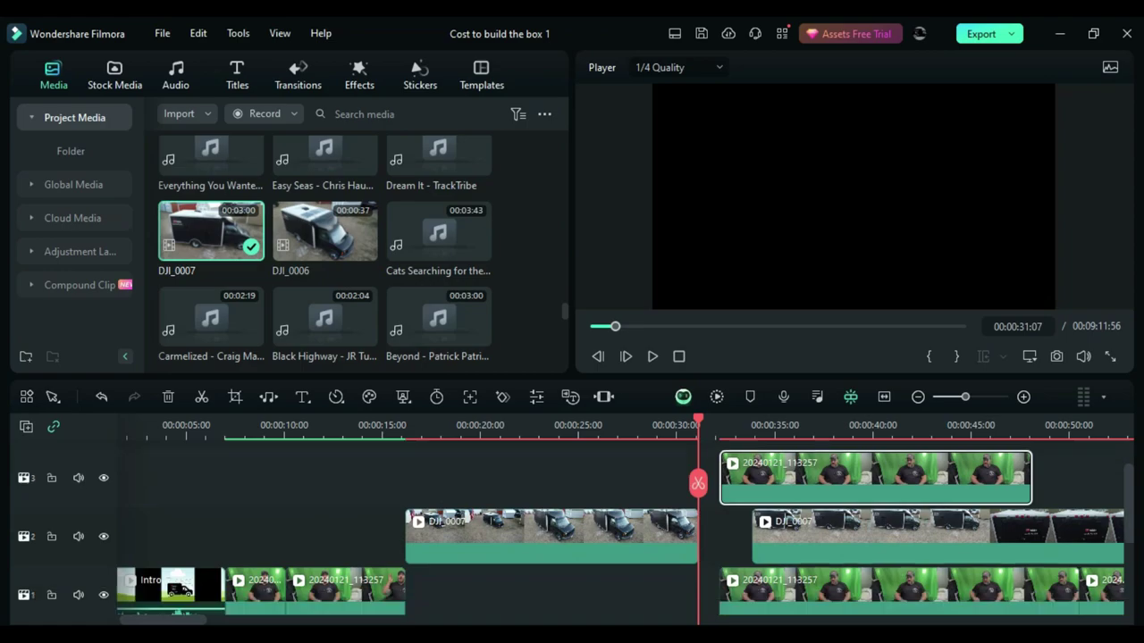
pyautogui.moveTo(576, 511); pyautogui.dragTo(575, 560)
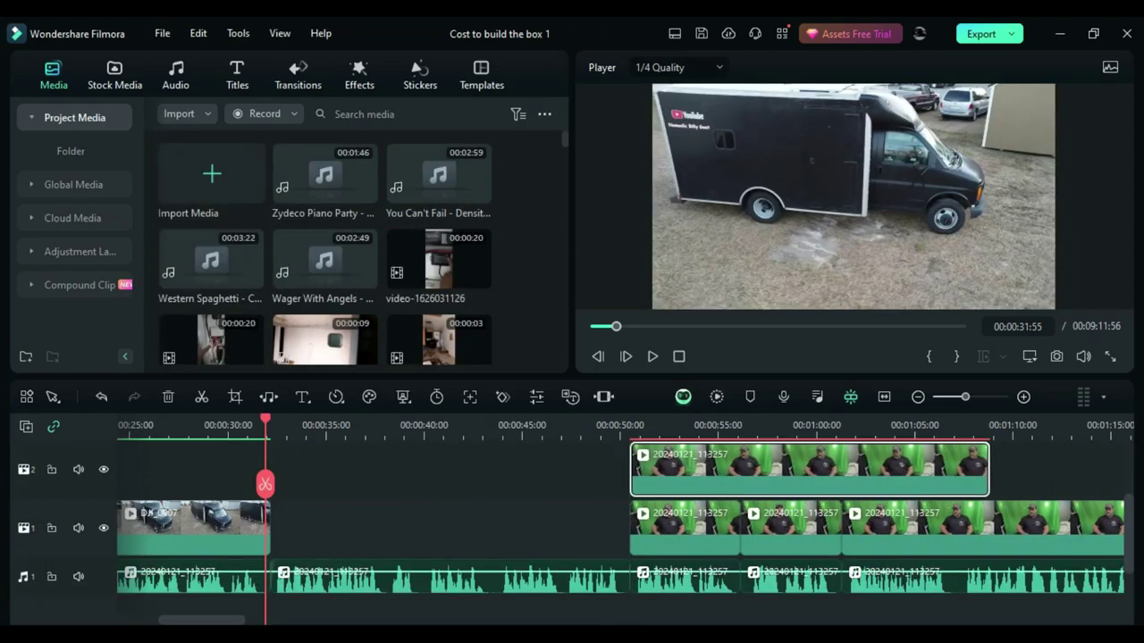
# Place the phone pics 218 photo on the main video track directly after DJI_0007, and preview it at 00:00:35:40.
pyautogui.click(652, 357)
pyautogui.scroll(-16, 327, 301)
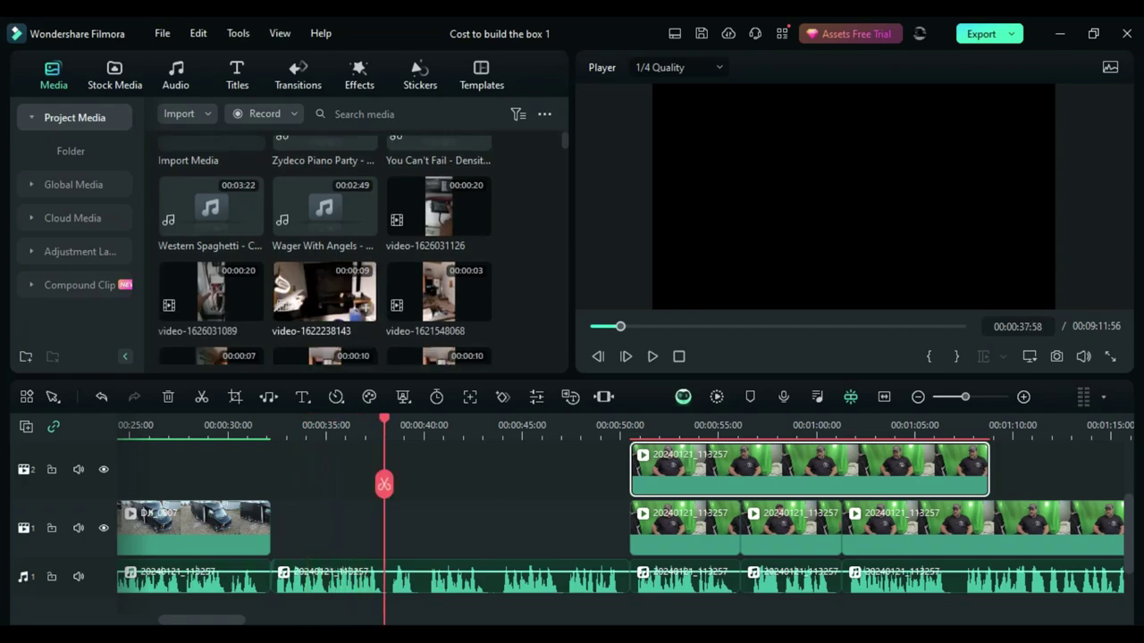
pyautogui.scroll(-20, 357, 250)
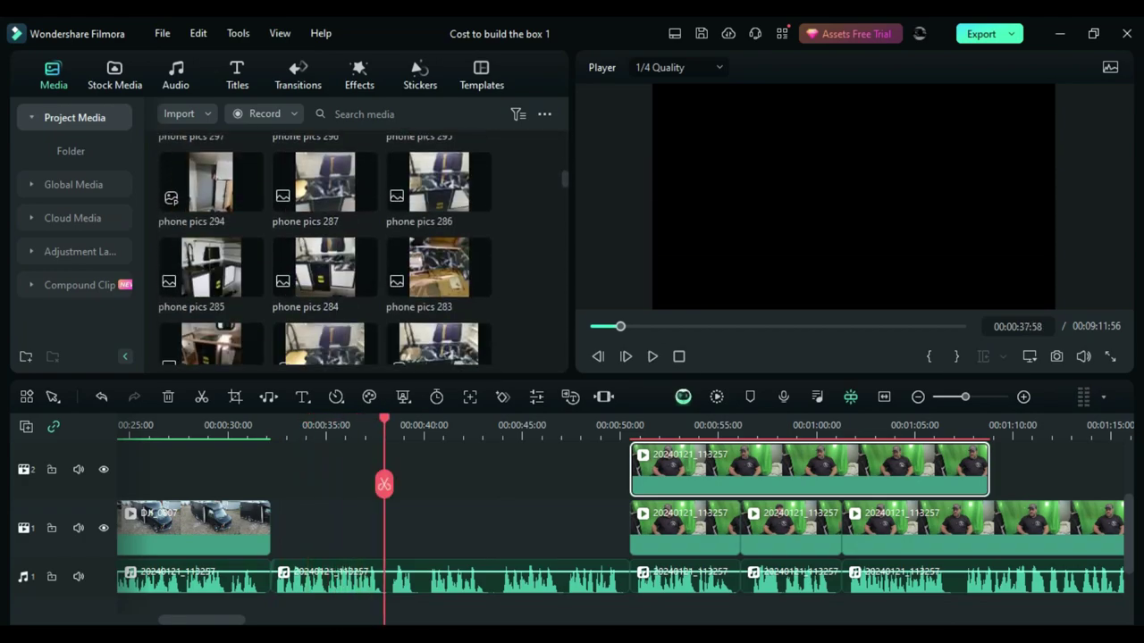
pyautogui.scroll(-5, 326, 276)
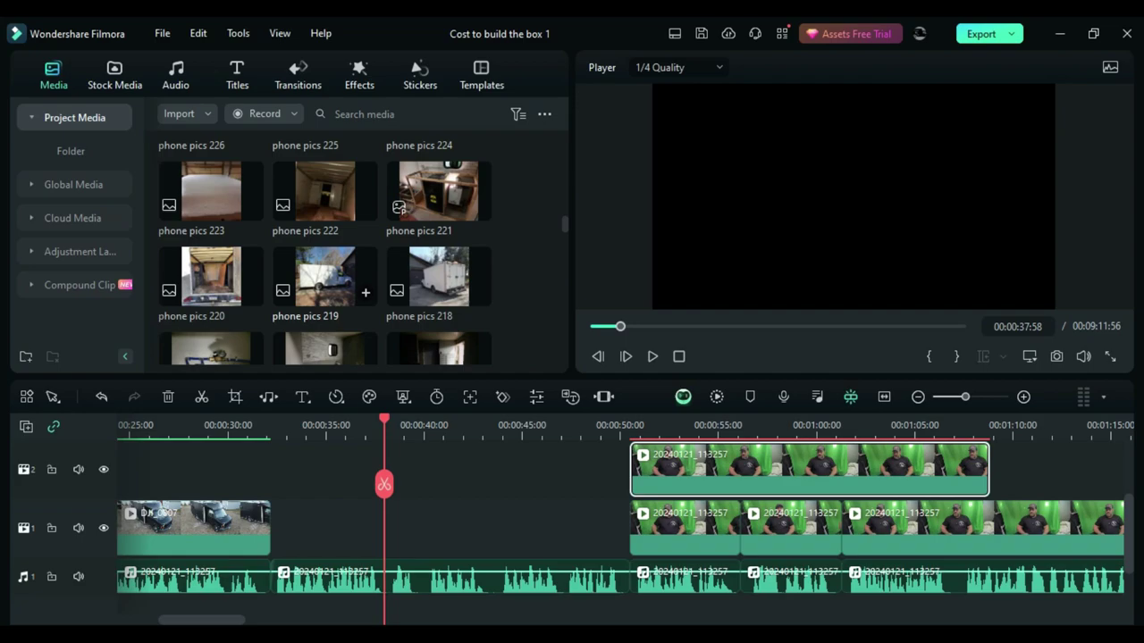
pyautogui.moveTo(437, 277); pyautogui.dragTo(326, 527)
pyautogui.moveTo(383, 483); pyautogui.dragTo(338, 484)
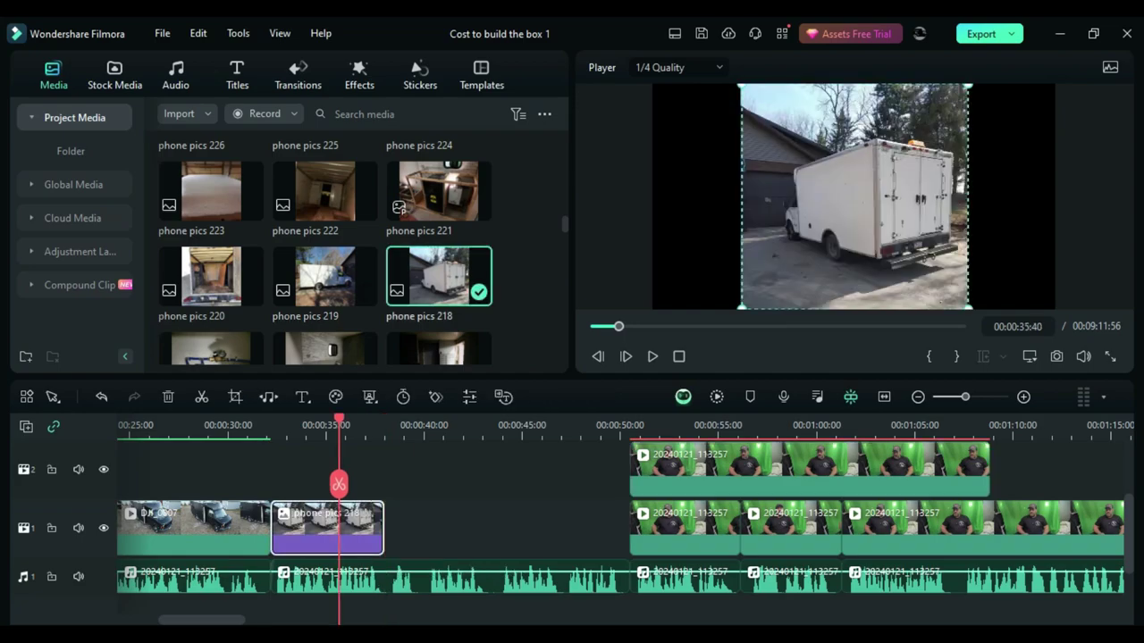
# Enlarge phone pics 218 to fill the full frame width and reposition it so the white van sits well in view.
pyautogui.moveTo(742, 309); pyautogui.dragTo(573, 389)
pyautogui.moveTo(760, 258); pyautogui.dragTo(811, 312)
pyautogui.moveTo(1018, 144); pyautogui.dragTo(1024, 137)
pyautogui.moveTo(880, 232); pyautogui.dragTo(914, 89)
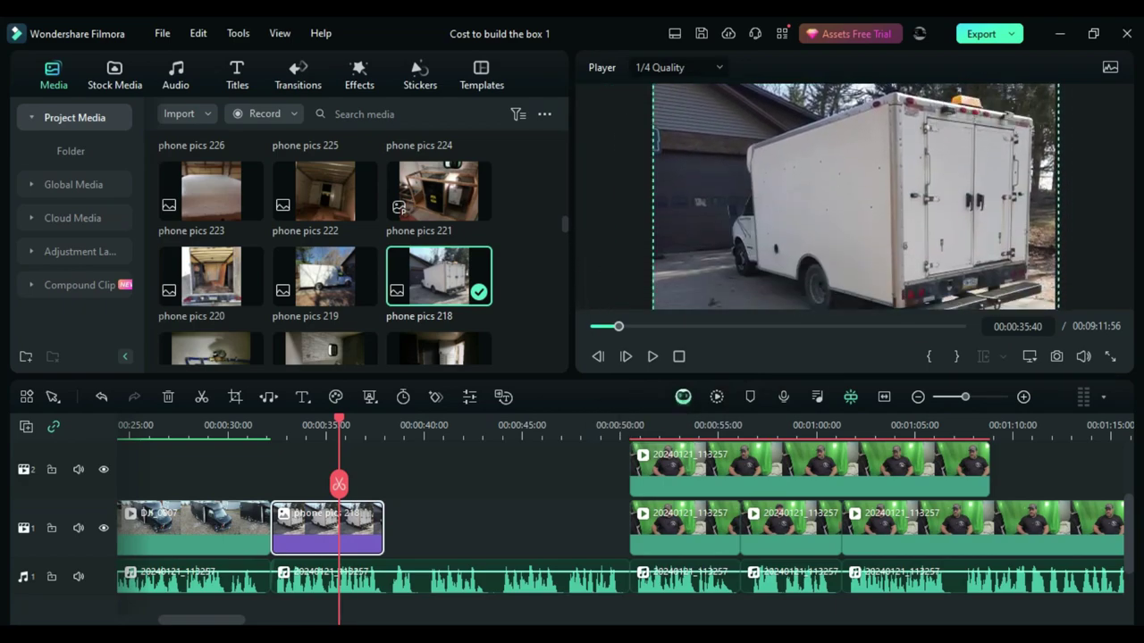
# Apply a Pan & Zoom to phone pics 218 with a 732 x 732 end frame at 1:1 ratio centred on the van.
pyautogui.rightClick(318, 529)
pyautogui.click(396, 471)
pyautogui.click(185, 76)
pyautogui.click(482, 211)
pyautogui.moveTo(463, 192); pyautogui.dragTo(392, 122)
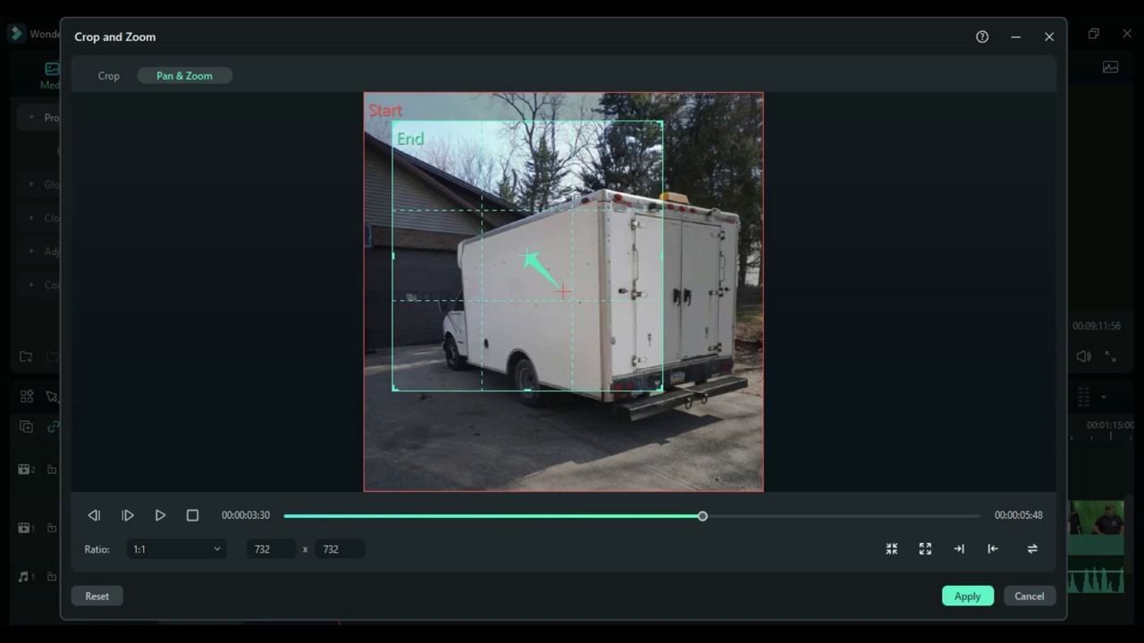
pyautogui.moveTo(527, 257); pyautogui.dragTo(584, 296)
pyautogui.click(967, 596)
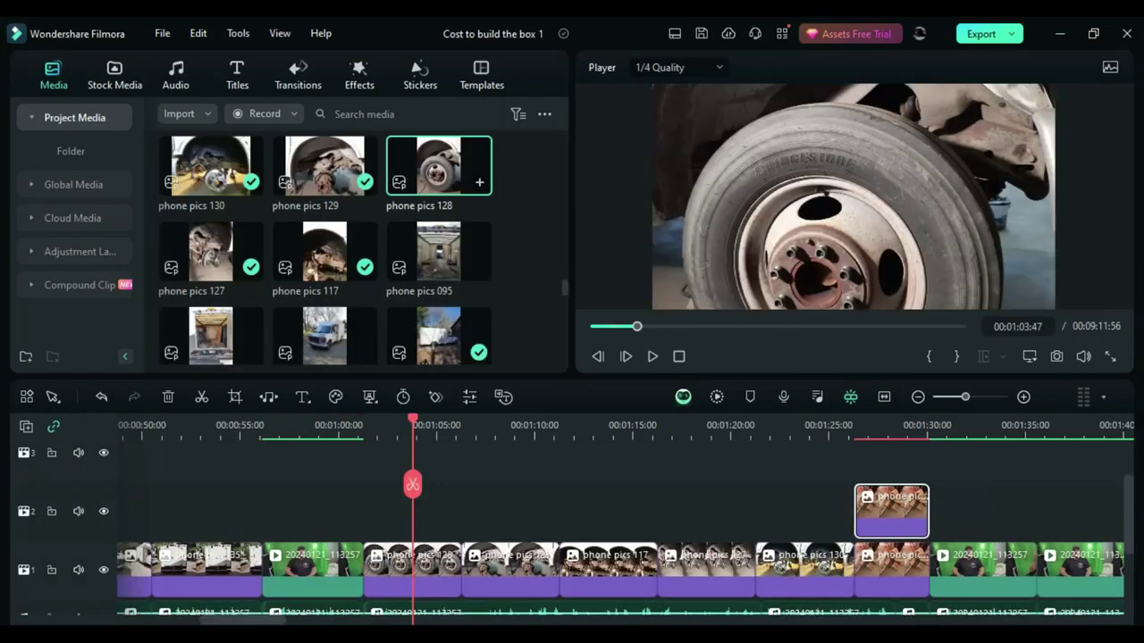
# Stack phone pics 128, 129, 117, 127 and 130 on track 2 directly above their matching photos on track 1.
pyautogui.moveTo(438, 166); pyautogui.dragTo(412, 487)
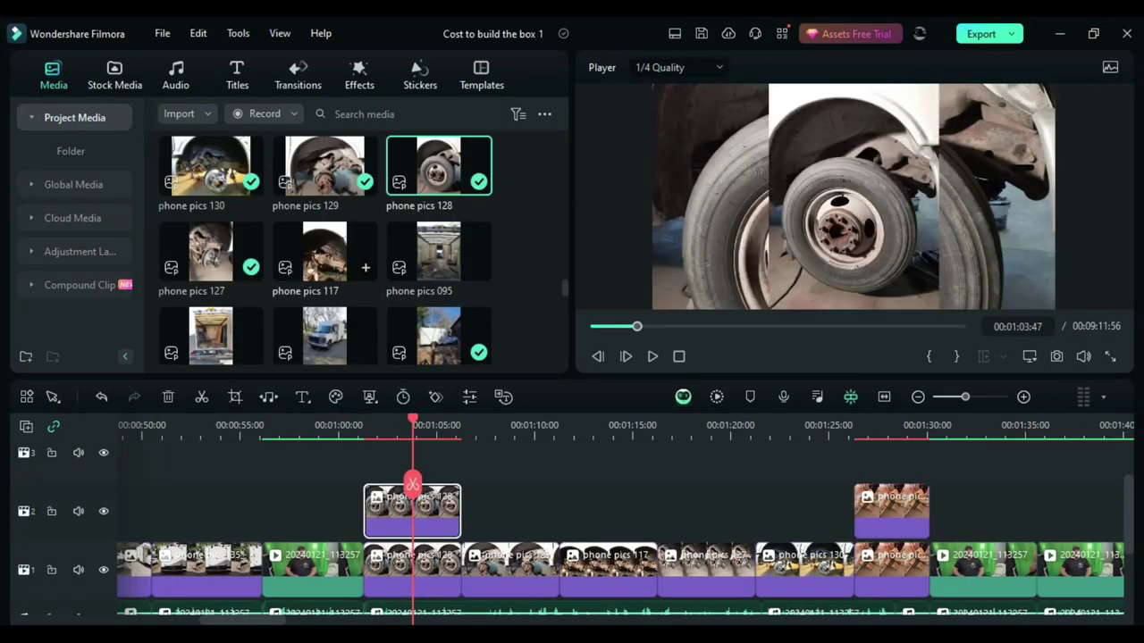
pyautogui.moveTo(324, 166); pyautogui.dragTo(510, 512)
pyautogui.moveTo(324, 251); pyautogui.dragTo(608, 516)
pyautogui.moveTo(211, 251); pyautogui.dragTo(707, 517)
pyautogui.moveTo(211, 167); pyautogui.dragTo(804, 516)
# Set the blend mode of the track 1 phone pics 128 photo to Darken and strongly lower its opacity.
pyautogui.click(412, 579)
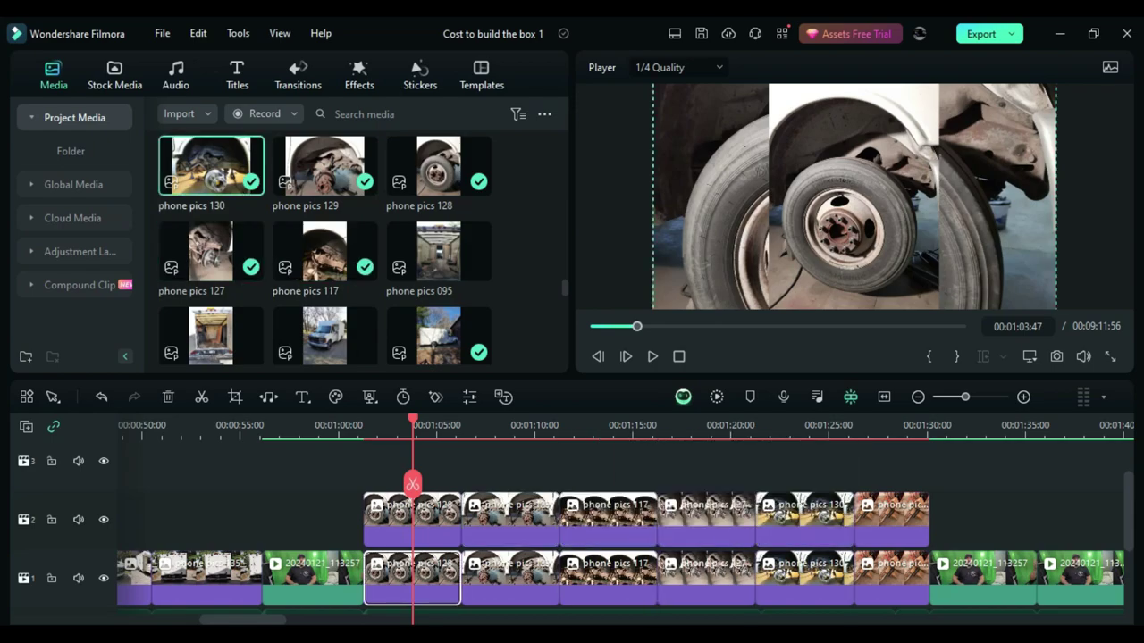
pyautogui.rightClick(398, 579)
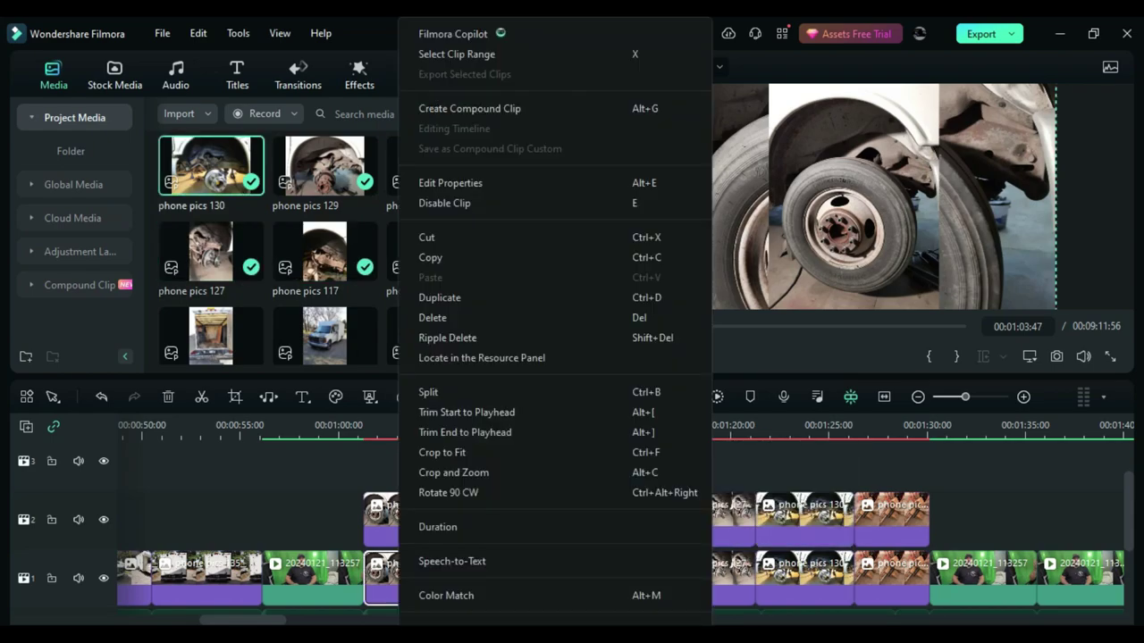
pyautogui.click(313, 520)
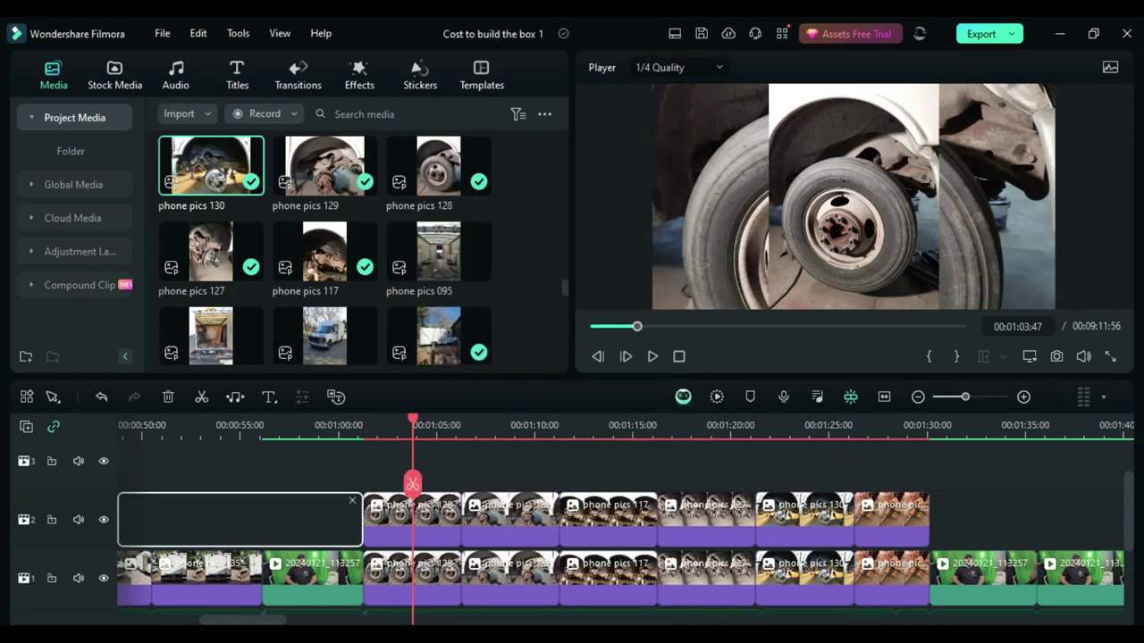
pyautogui.click(402, 579)
pyautogui.click(157, 101)
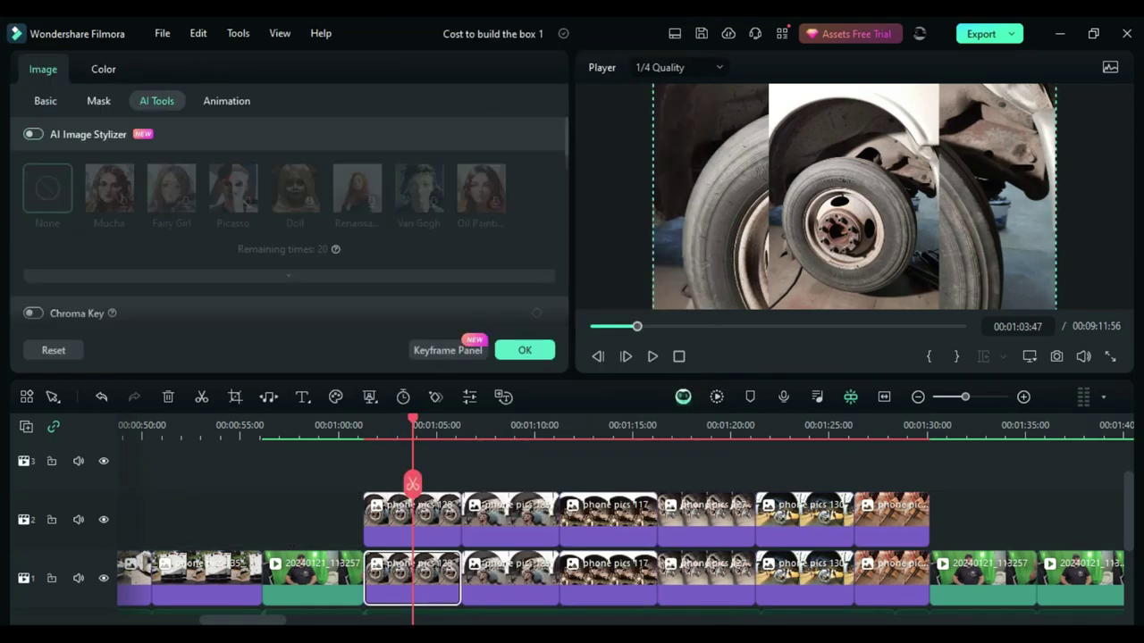
pyautogui.click(45, 101)
pyautogui.scroll(-3, 214, 223)
pyautogui.click(215, 211)
pyautogui.click(214, 272)
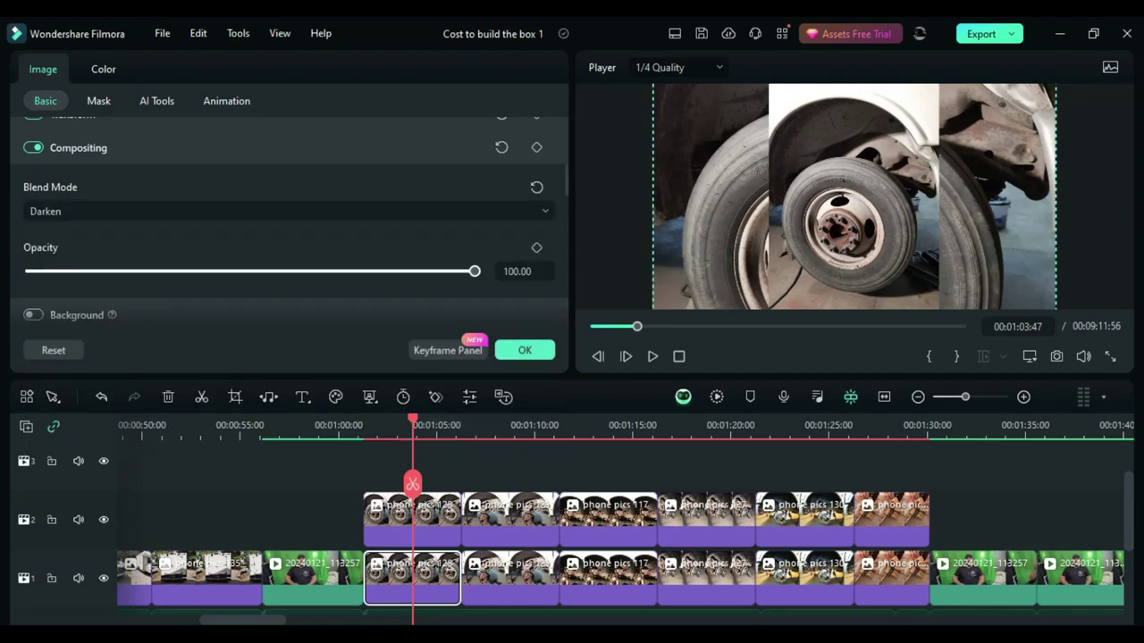
pyautogui.moveTo(474, 270); pyautogui.dragTo(109, 270)
# Enable a Basic Blur background on the track 1 phone pics 128 photo, raise the blur level to maximum, and confirm.
pyautogui.scroll(-2, 289, 224)
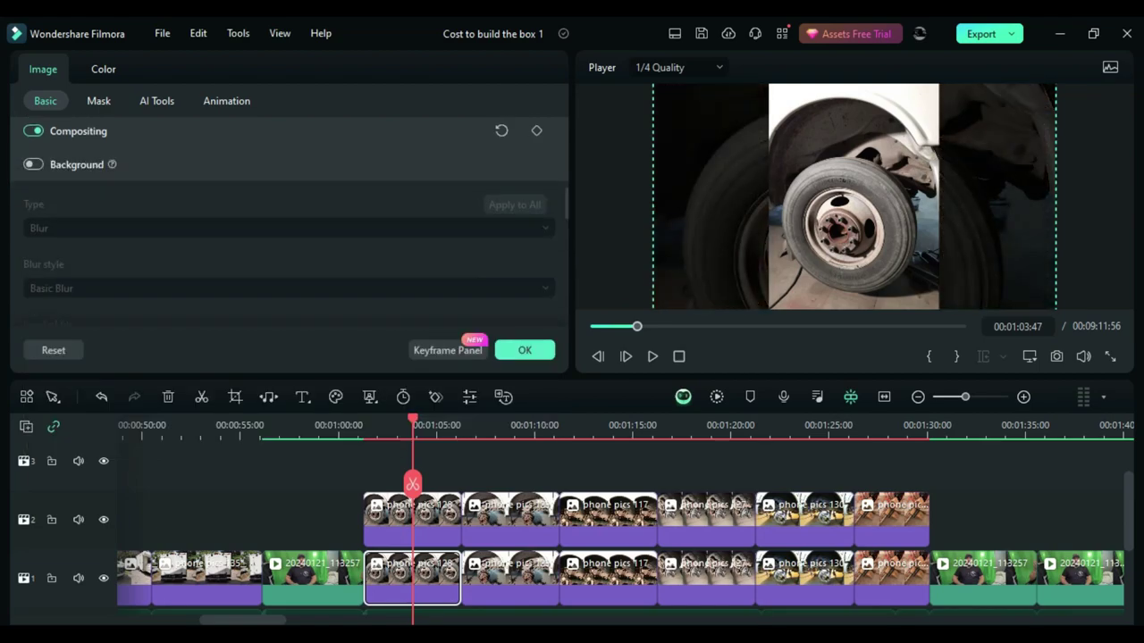
pyautogui.scroll(-2, 288, 224)
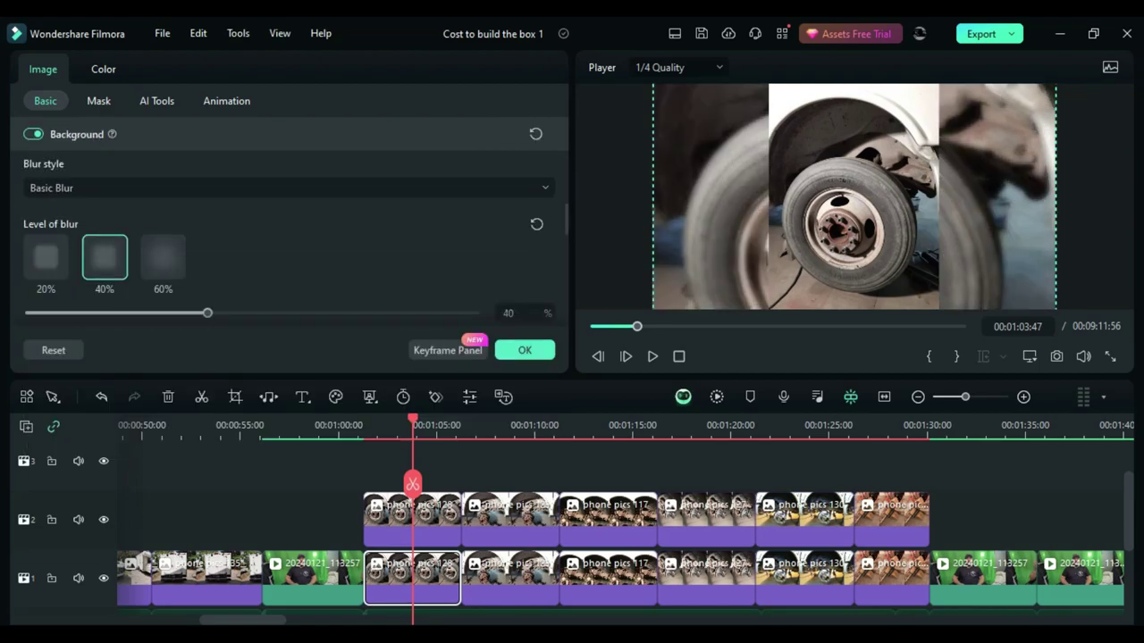
pyautogui.click(163, 258)
pyautogui.moveTo(296, 314); pyautogui.dragTo(475, 313)
pyautogui.scroll(-4, 289, 235)
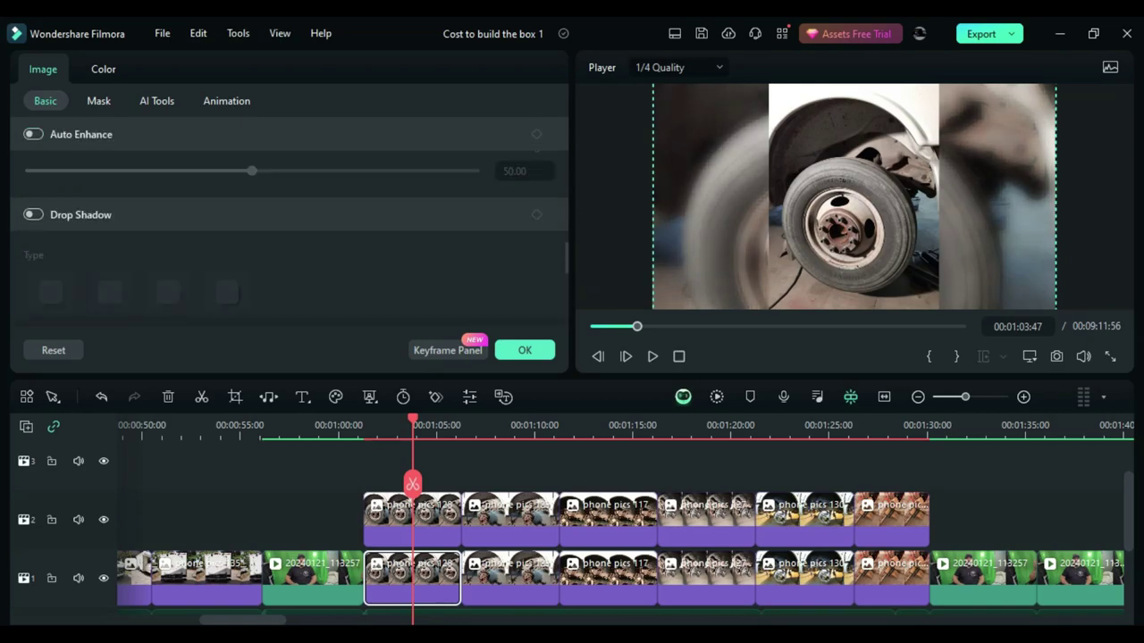
pyautogui.scroll(3, 289, 234)
pyautogui.click(524, 350)
# Copy the effects of the track 1 phone pics 128 photo onto the five photos following it and check their blurred backgrounds.
pyautogui.rightClick(409, 579)
pyautogui.click(456, 559)
pyautogui.rightClick(516, 579)
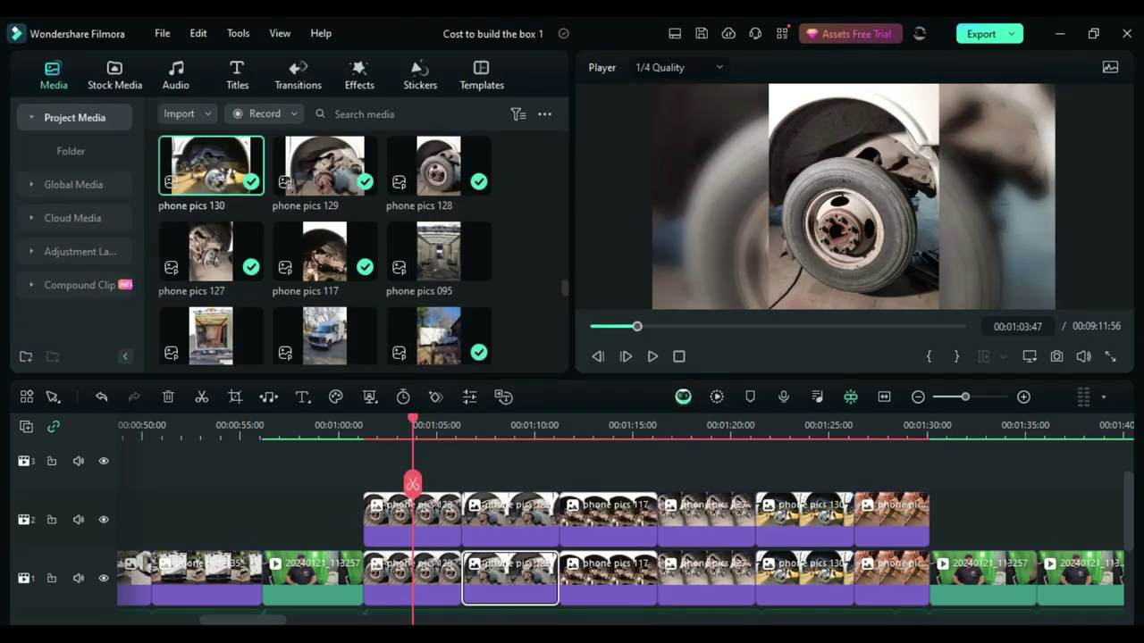
pyautogui.click(563, 581)
pyautogui.rightClick(616, 579)
pyautogui.click(662, 581)
pyautogui.rightClick(695, 579)
pyautogui.click(733, 601)
pyautogui.rightClick(795, 578)
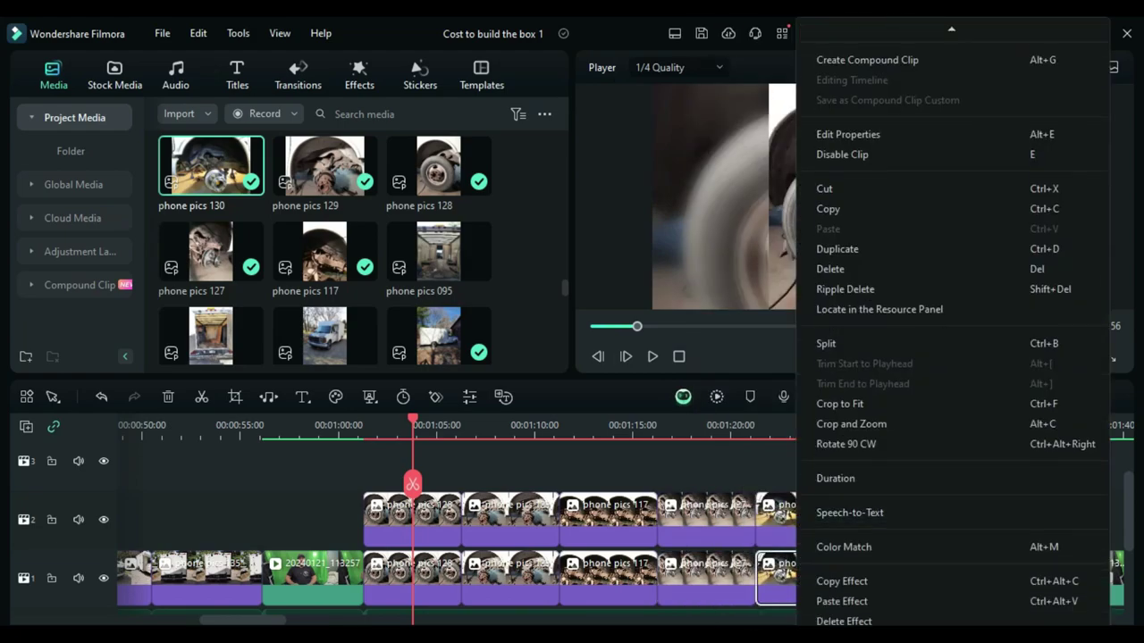
pyautogui.click(831, 601)
pyautogui.rightClick(885, 572)
pyautogui.click(901, 581)
pyautogui.click(488, 426)
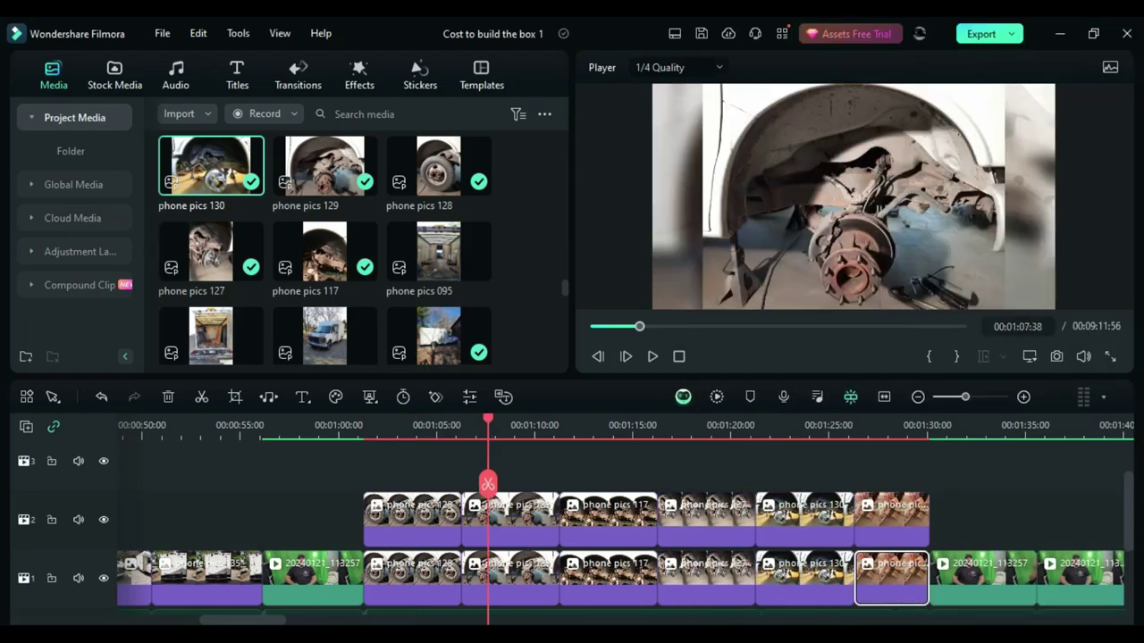
pyautogui.click(710, 427)
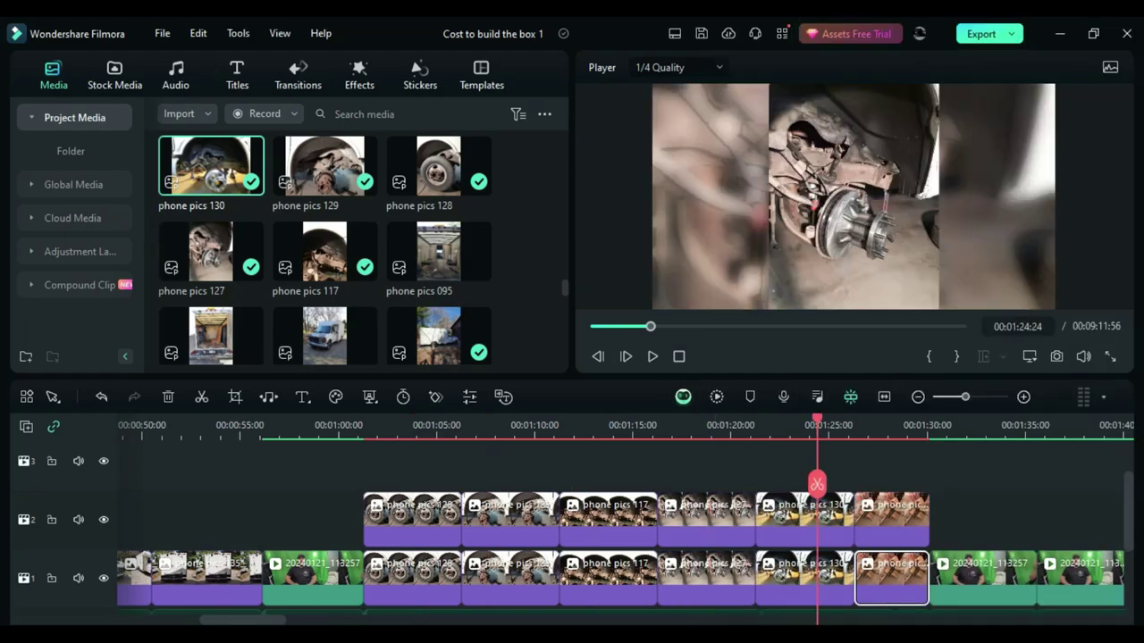
pyautogui.click(880, 426)
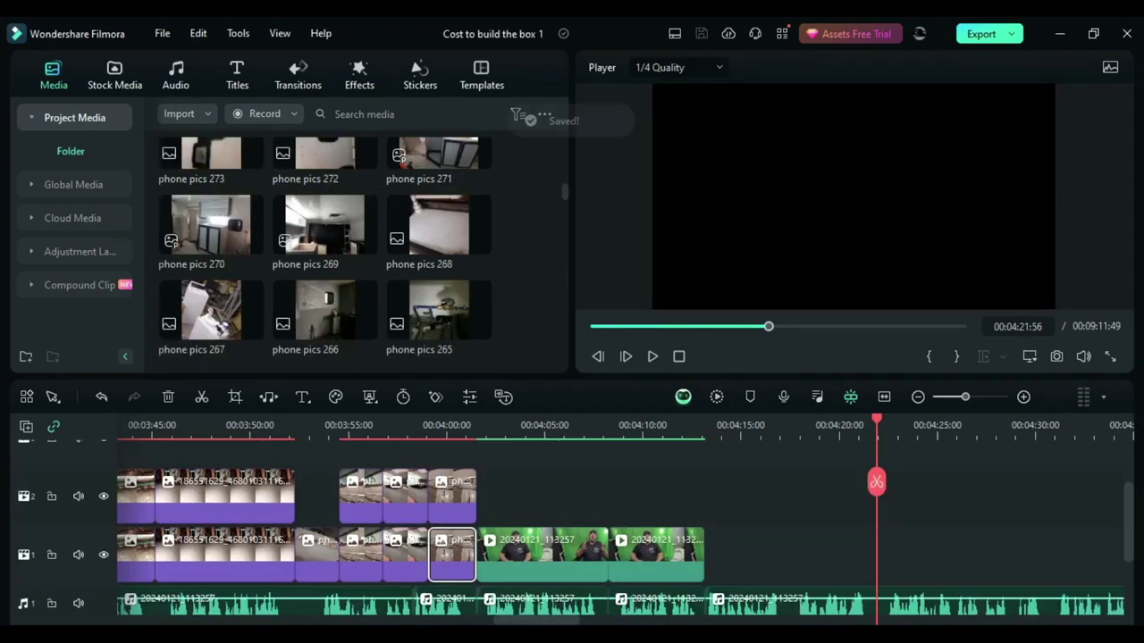
# Render the timeline preview and review the B-roll arrangement back toward the beginning of the project.
pyautogui.click(719, 399)
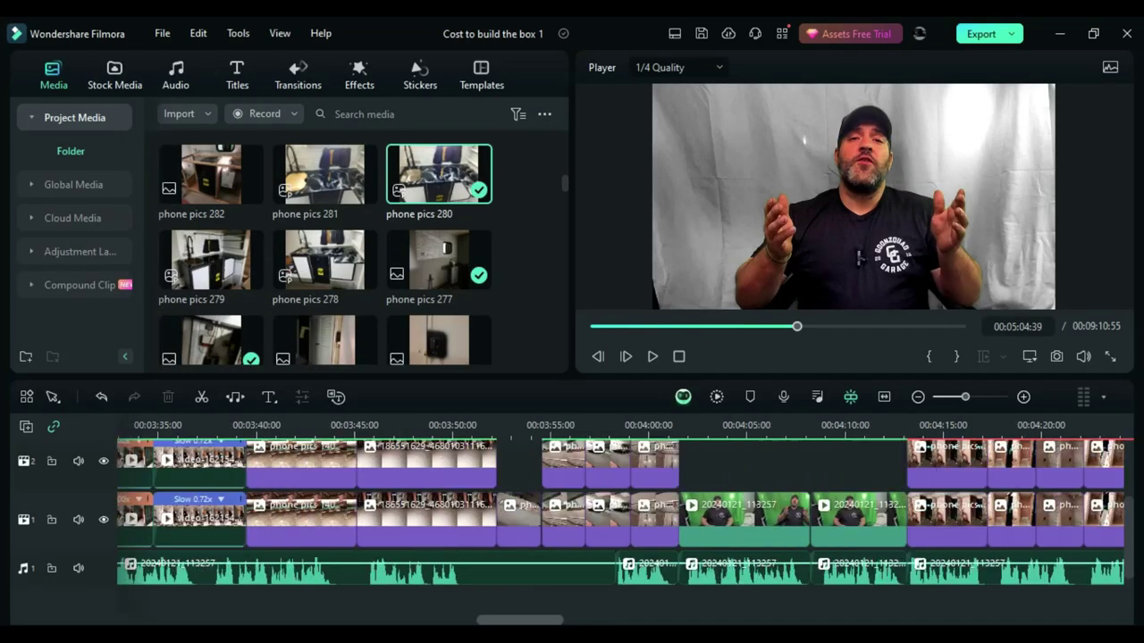
pyautogui.hscroll(-10, 621, 509)
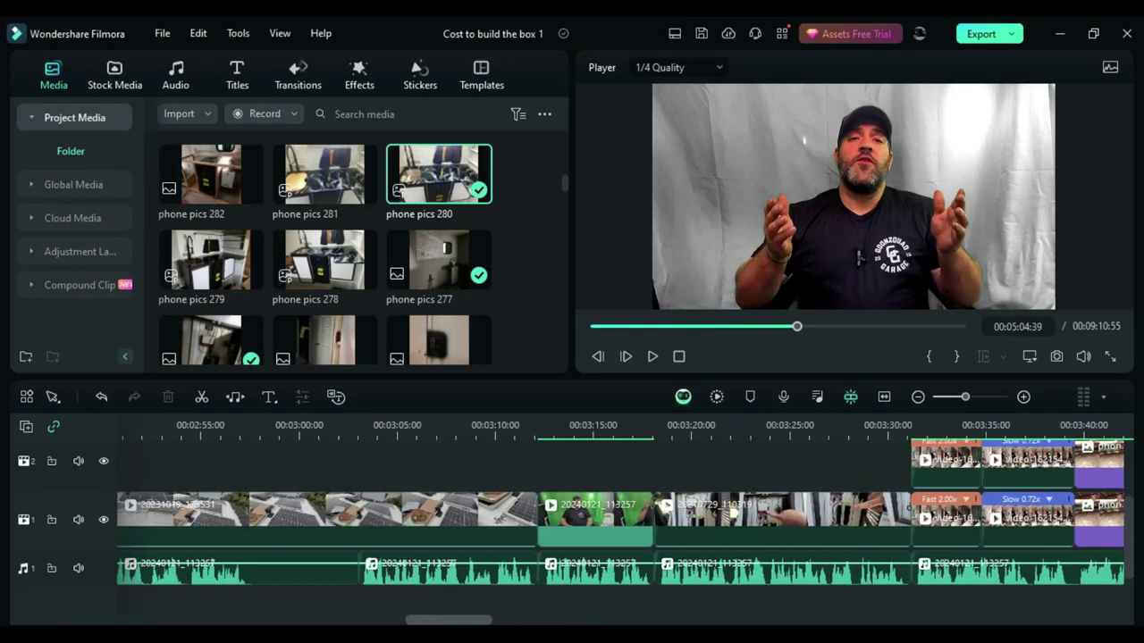
pyautogui.hscroll(-5, 621, 509)
pyautogui.hscroll(-15, 621, 509)
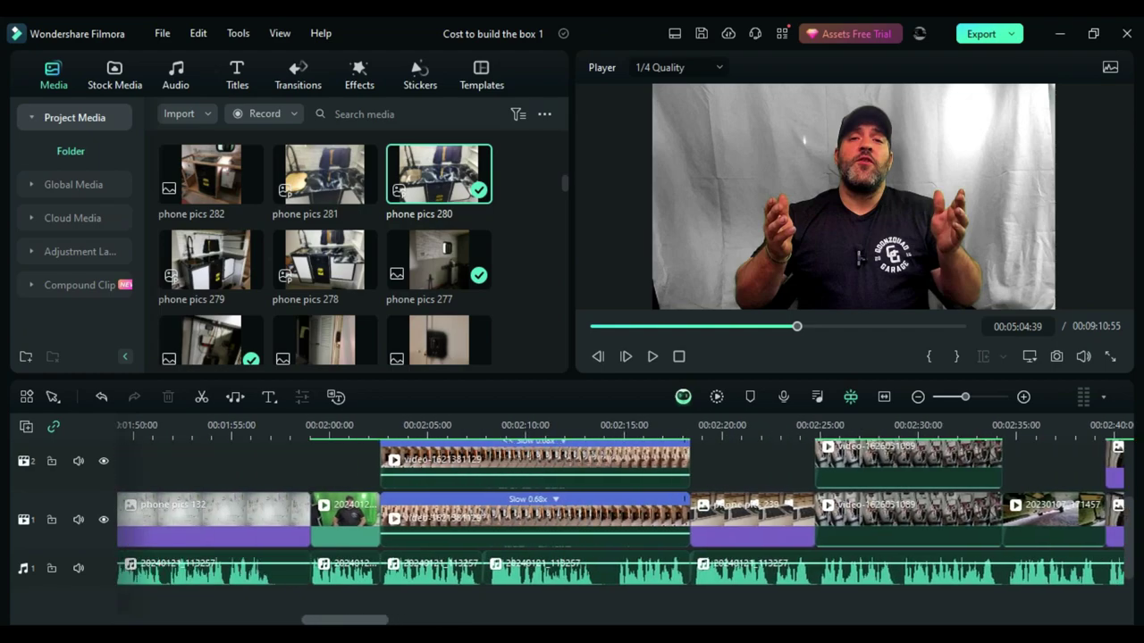
pyautogui.hscroll(-10, 621, 509)
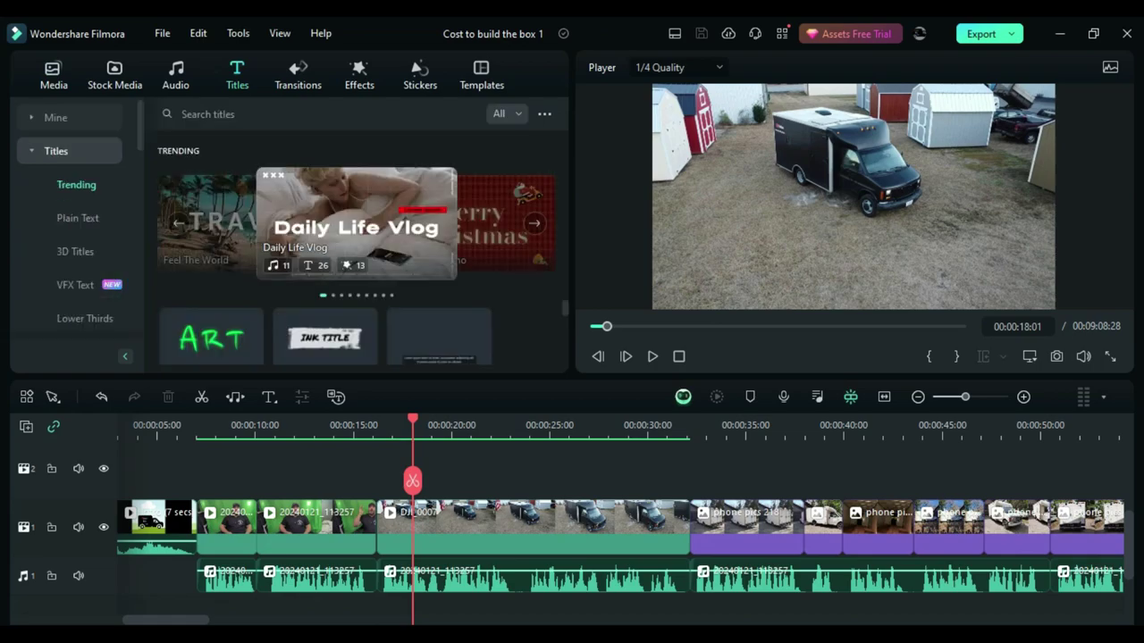
# Insert the downloaded Art Title 30 on the track above DJI_0007, starting at 00:00:18:01.
pyautogui.click(55, 117)
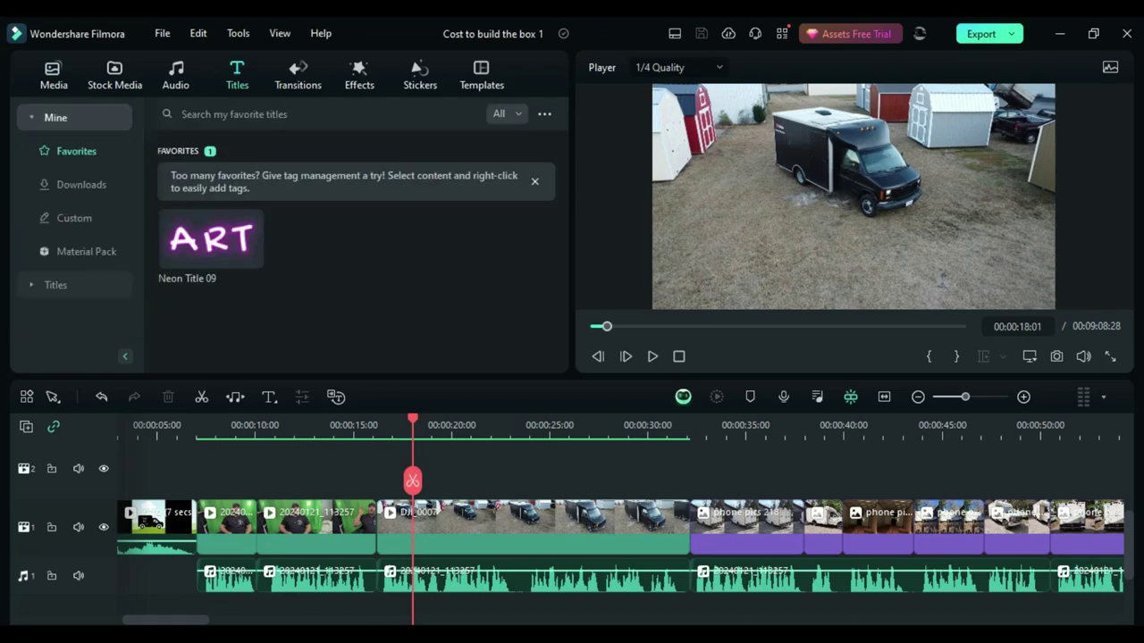
pyautogui.click(81, 185)
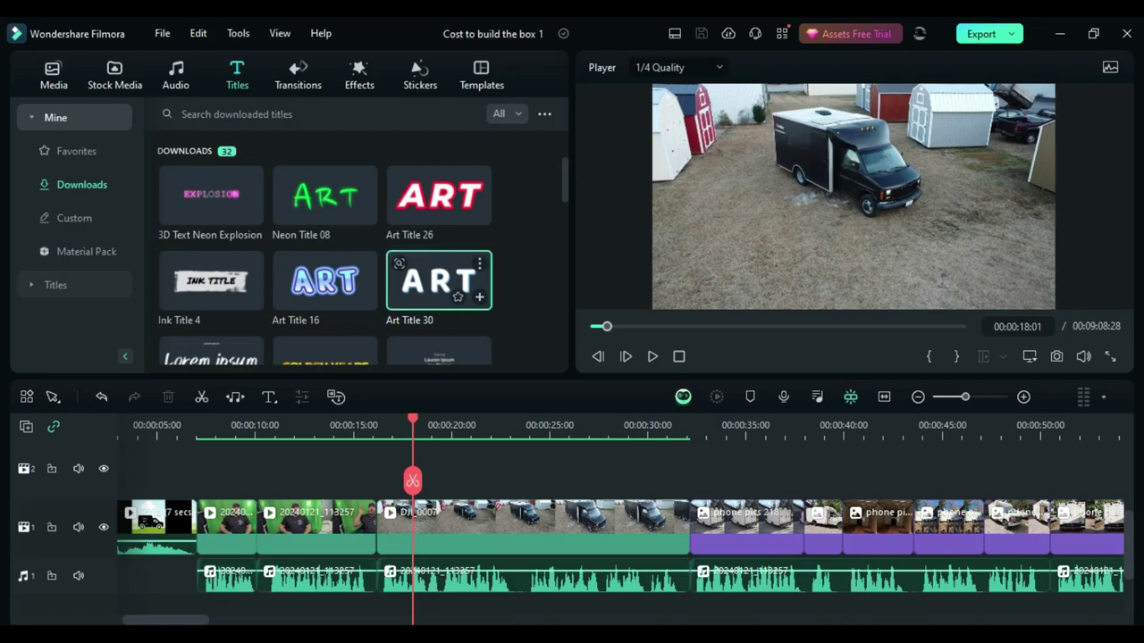
pyautogui.moveTo(438, 281); pyautogui.dragTo(485, 468)
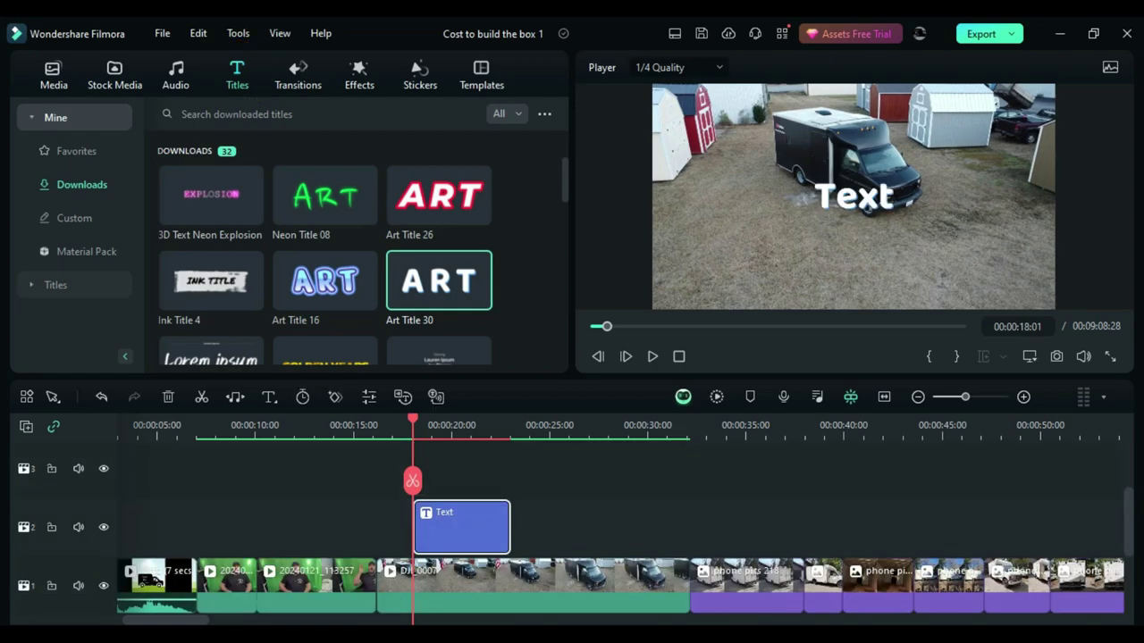
# Change the title text to "2002 GMC SAVANA 3500 CUTAWAY VAN", scale it down, and break it into two lines after 3500.
pyautogui.doubleClick(473, 529)
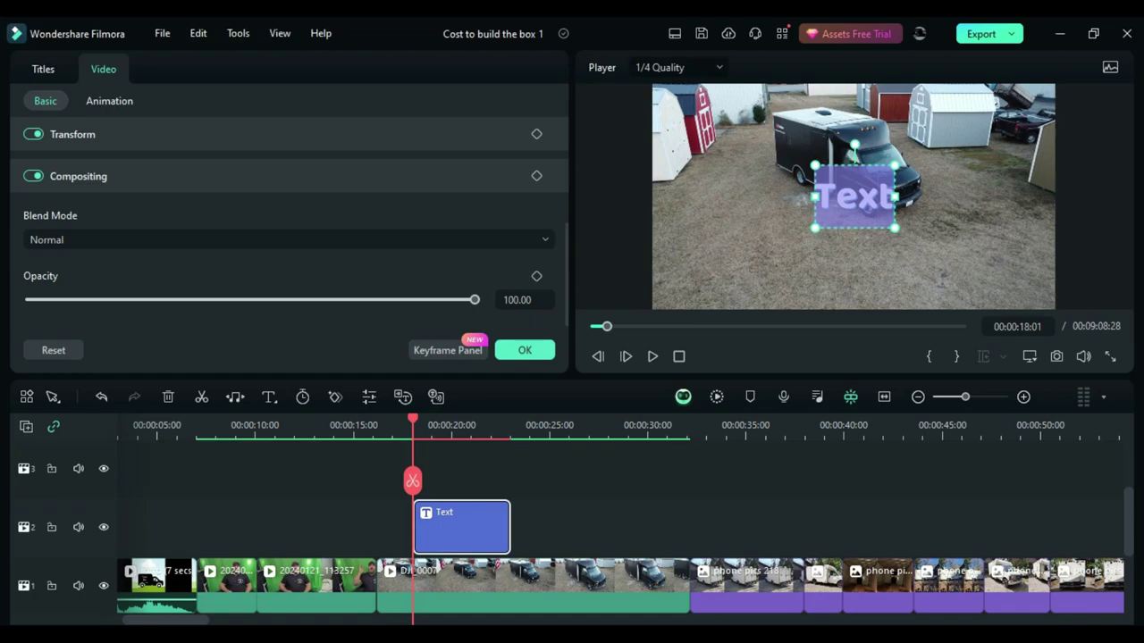
pyautogui.write('2002 GMC SAV')
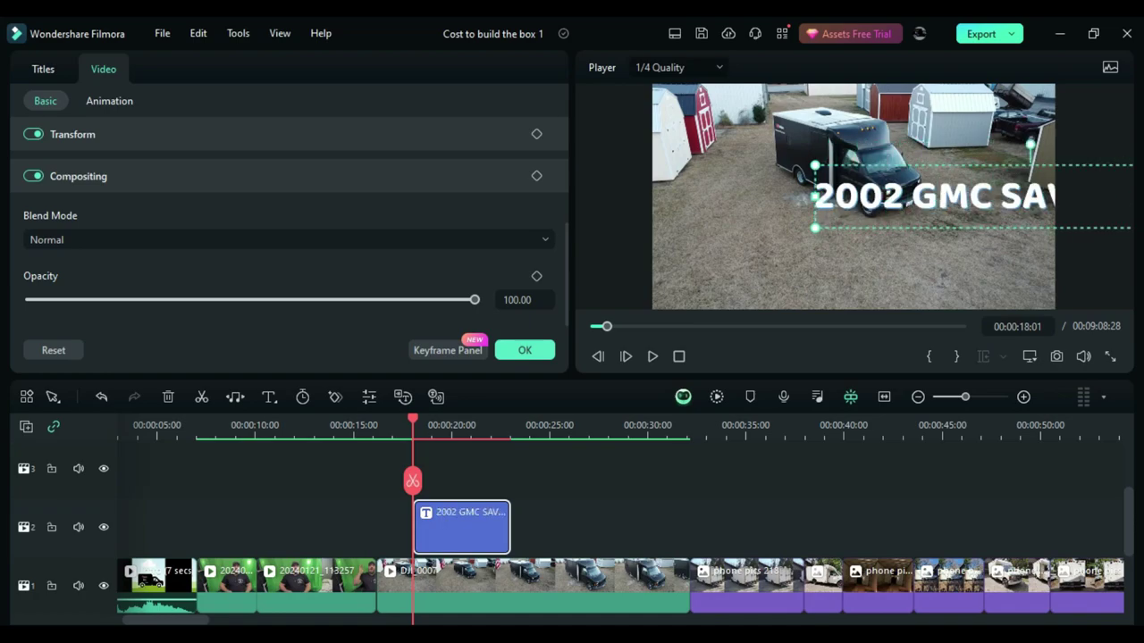
pyautogui.moveTo(1020, 196); pyautogui.dragTo(897, 197)
pyautogui.moveTo(692, 166); pyautogui.dragTo(763, 218)
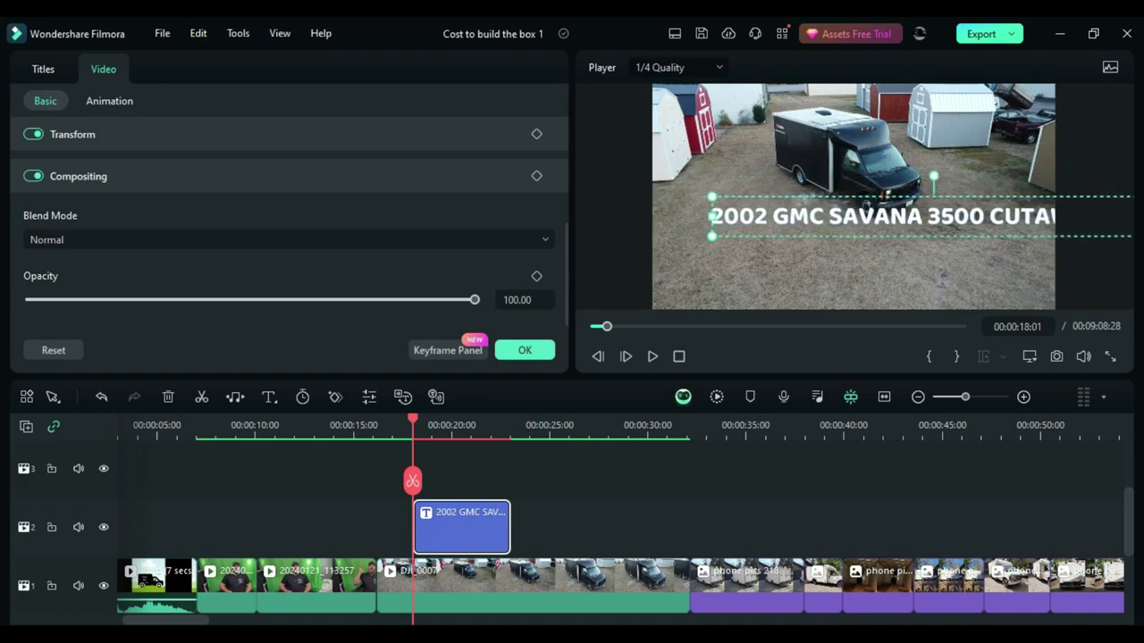
pyautogui.click(991, 216)
pyautogui.press('Return')
# Centre-align the two-line van title and move it to the lower part of the picture.
pyautogui.scroll(4, 286, 242)
pyautogui.click(43, 69)
pyautogui.click(458, 278)
pyautogui.moveTo(850, 236); pyautogui.dragTo(854, 270)
# Try several text presets on the van title, settle on the yellow one, apply bold, confirm, and play the result.
pyautogui.scroll(-1, 286, 259)
pyautogui.scroll(-1, 357, 251)
pyautogui.click(497, 251)
pyautogui.click(447, 251)
pyautogui.scroll(-2, 289, 251)
pyautogui.click(143, 252)
pyautogui.scroll(2, 288, 251)
pyautogui.click(398, 251)
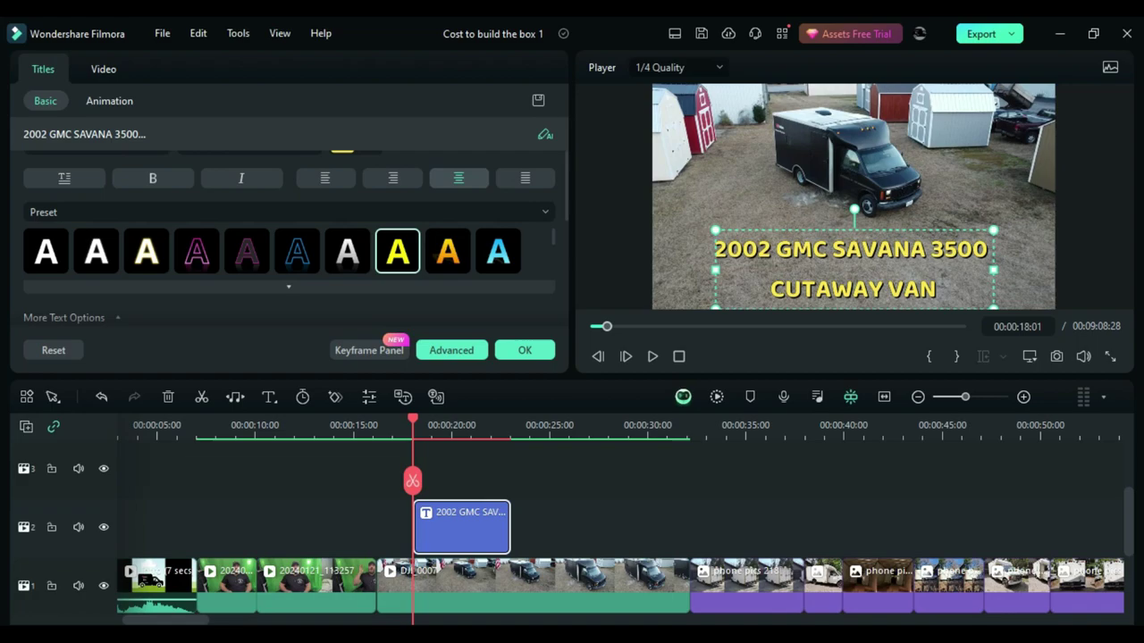
pyautogui.click(153, 178)
pyautogui.click(524, 349)
pyautogui.click(653, 356)
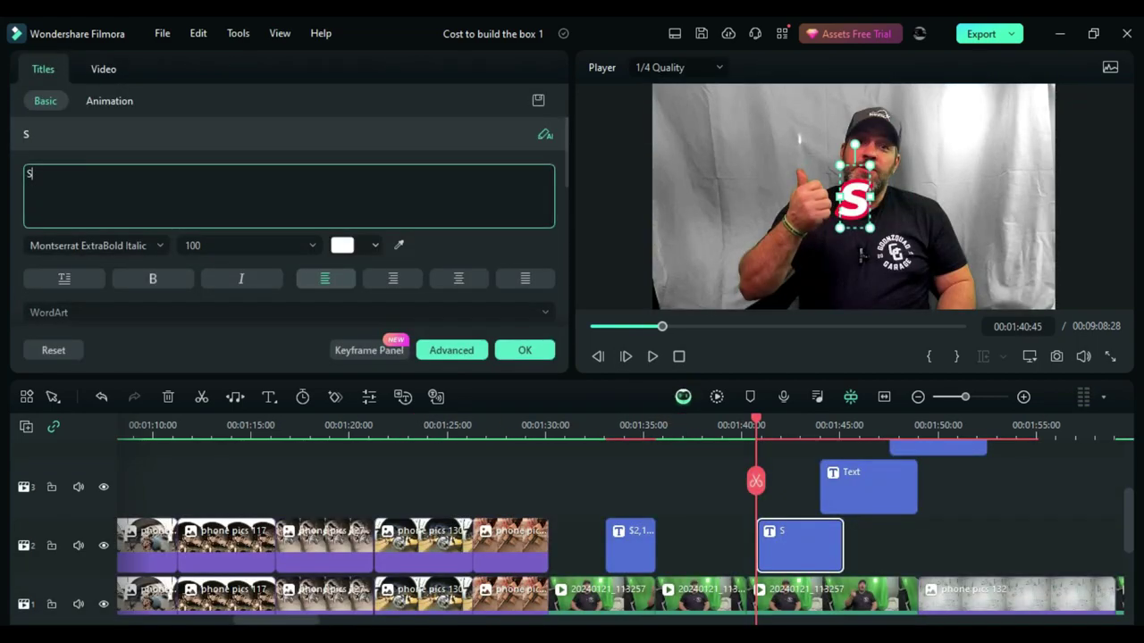
# Enter "SOLAR ELECTRIC" as the title at 00:01:40:45, scale it to size 41, and move it to the picture's upper-left corner.
pyautogui.write('OLAR ELECTRIC')
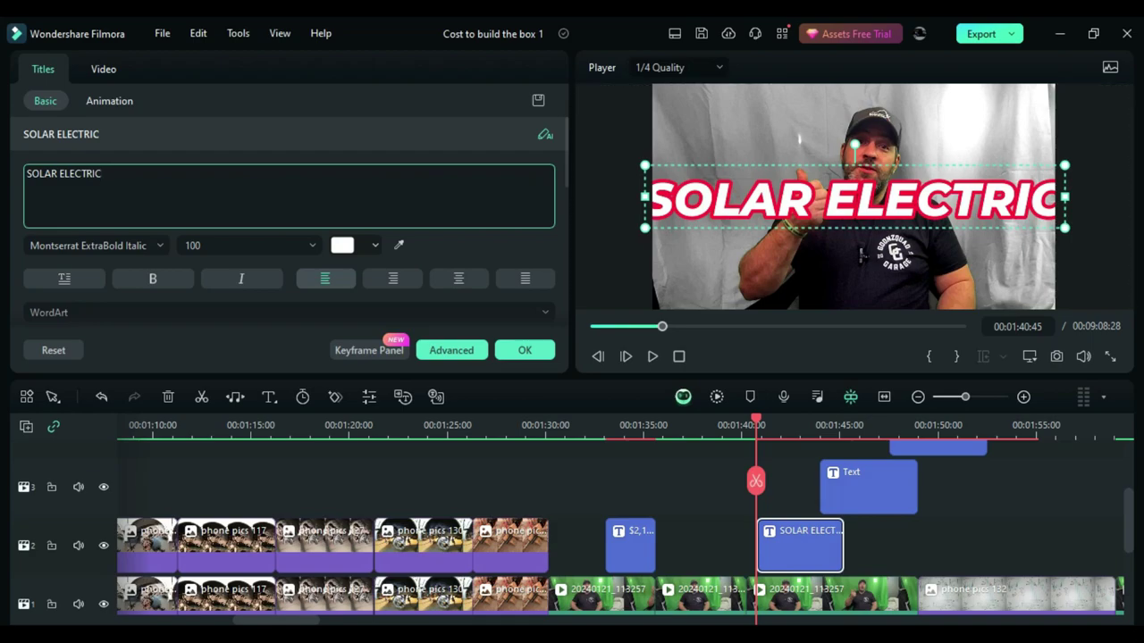
pyautogui.moveTo(645, 166); pyautogui.dragTo(892, 202)
pyautogui.moveTo(977, 216); pyautogui.dragTo(756, 106)
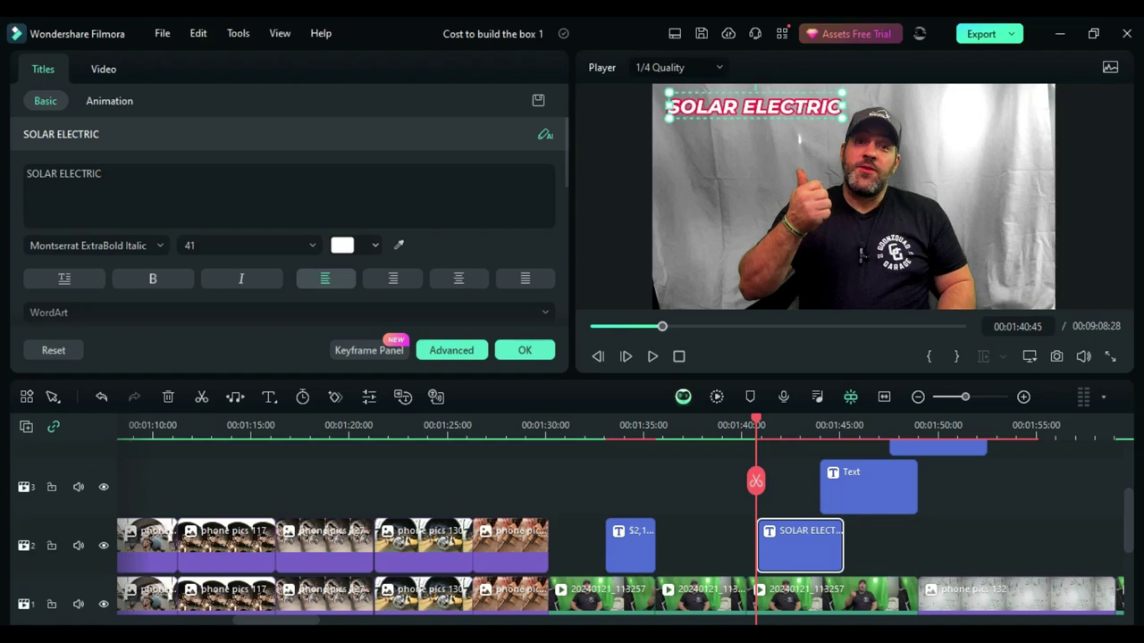
# Play on to 00:01:42:26 and move the next placeholder text clip to start there.
pyautogui.click(652, 356)
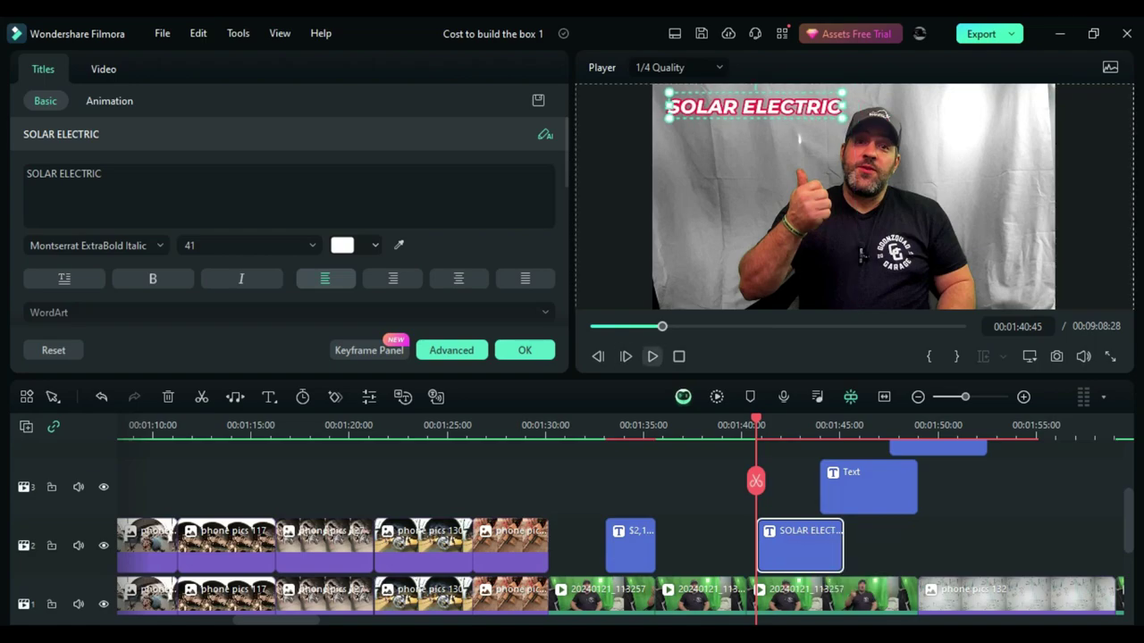
pyautogui.press('space')
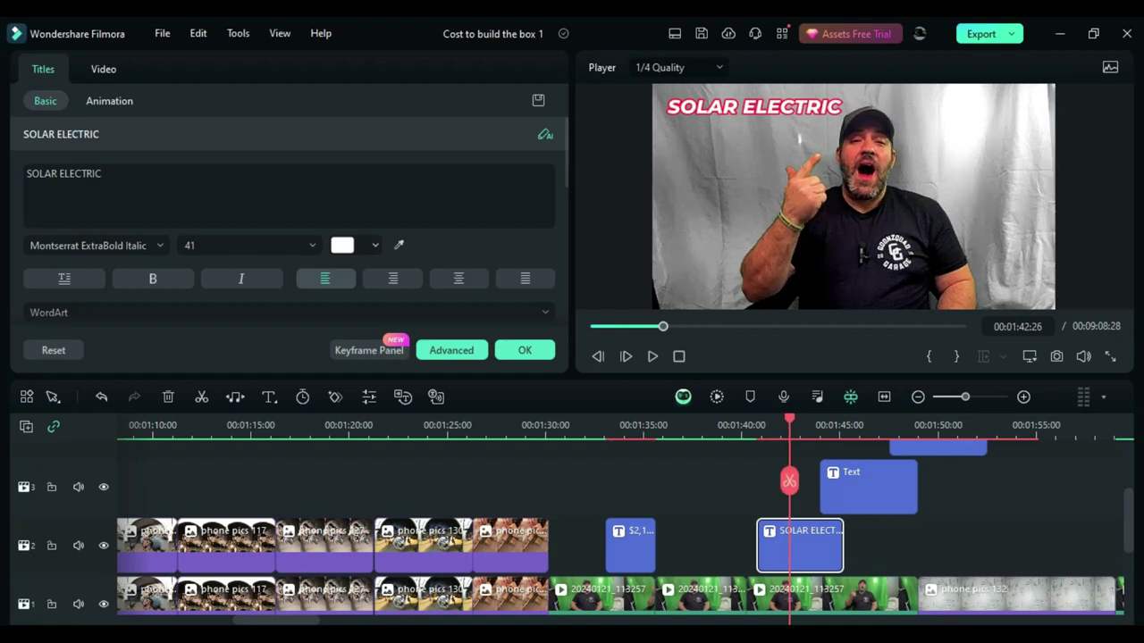
pyautogui.moveTo(277, 620); pyautogui.dragTo(298, 620)
pyautogui.moveTo(603, 491); pyautogui.dragTo(565, 491)
# Extend the SOLAR ELECTRIC title and the placeholder text clip above it to the end of the talking clip.
pyautogui.click(559, 546)
pyautogui.click(636, 546)
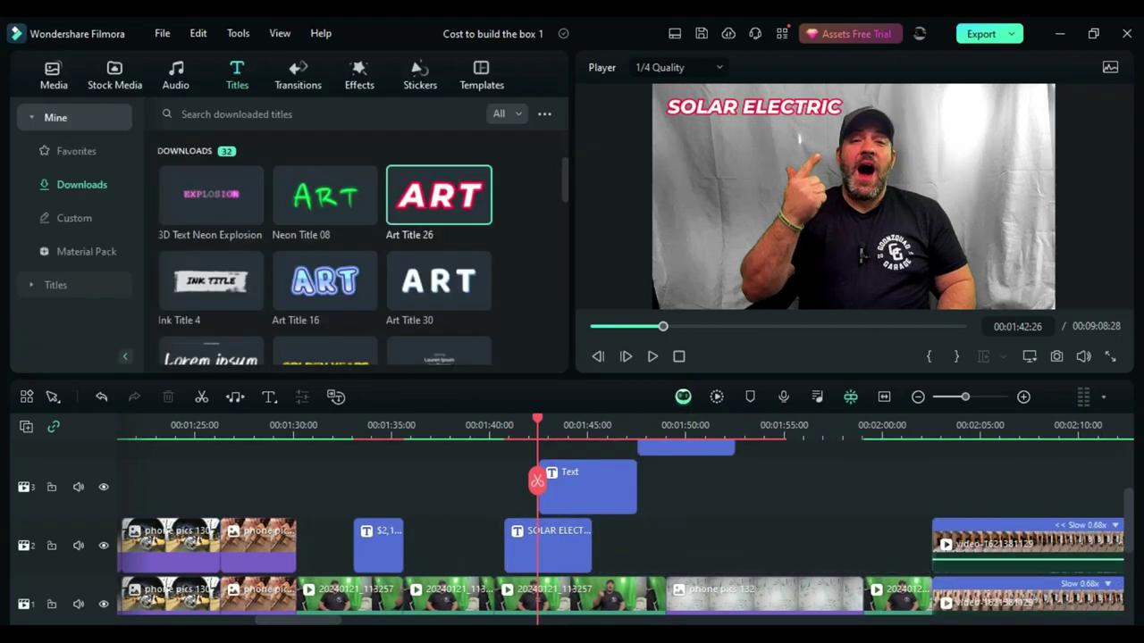
pyautogui.moveTo(590, 545); pyautogui.dragTo(664, 545)
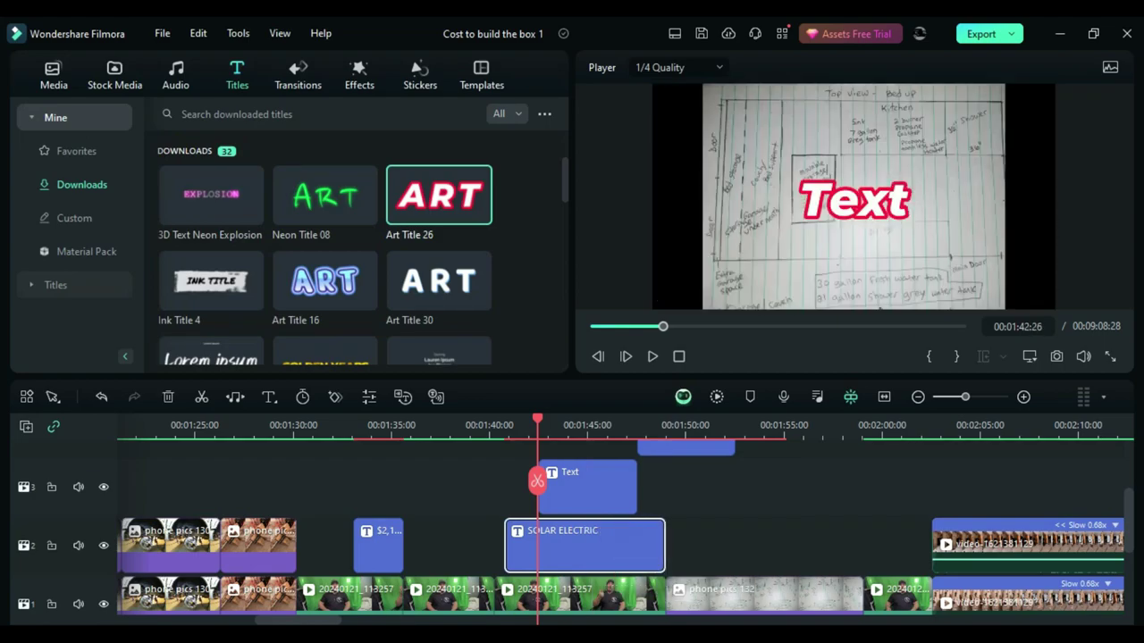
pyautogui.scroll(1, 664, 545)
pyautogui.moveTo(636, 509); pyautogui.dragTo(664, 510)
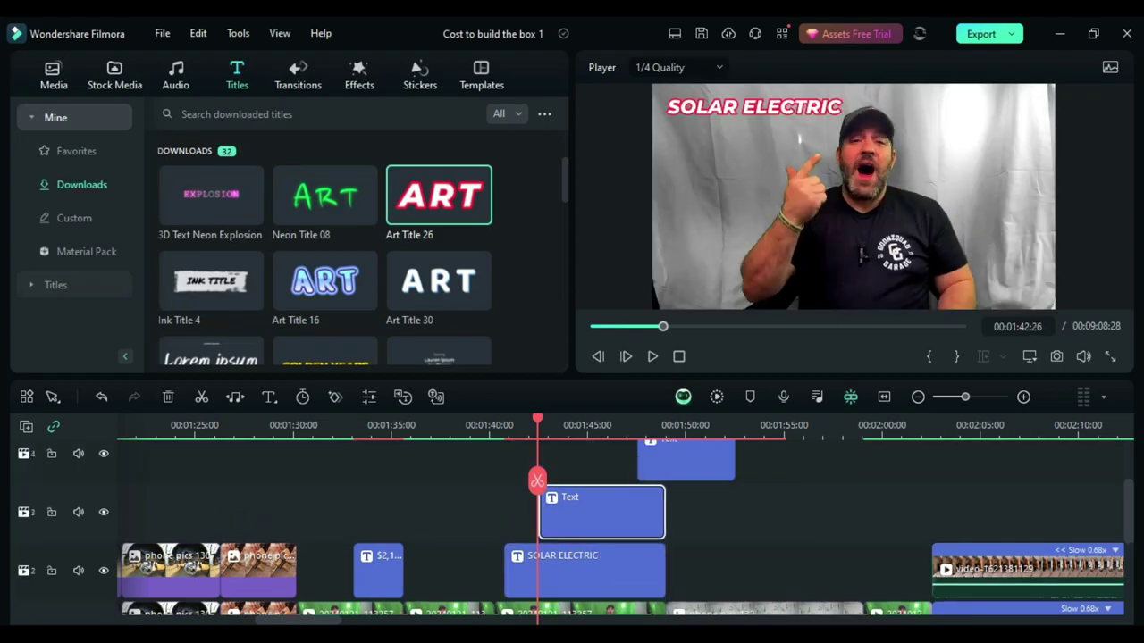
# Change the placeholder text above SOLAR ELECTRIC to "HOT RUNNING WATER", shrink it, and move it up towards that title.
pyautogui.doubleClick(617, 513)
pyautogui.write('HOT')
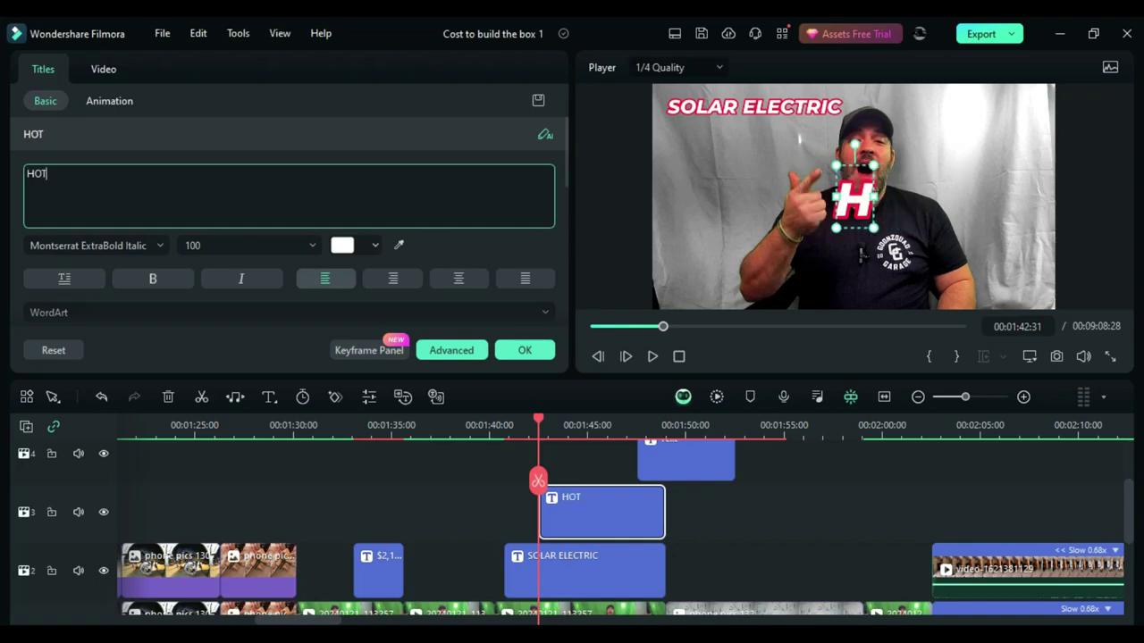
pyautogui.write(' RUNNING WATER')
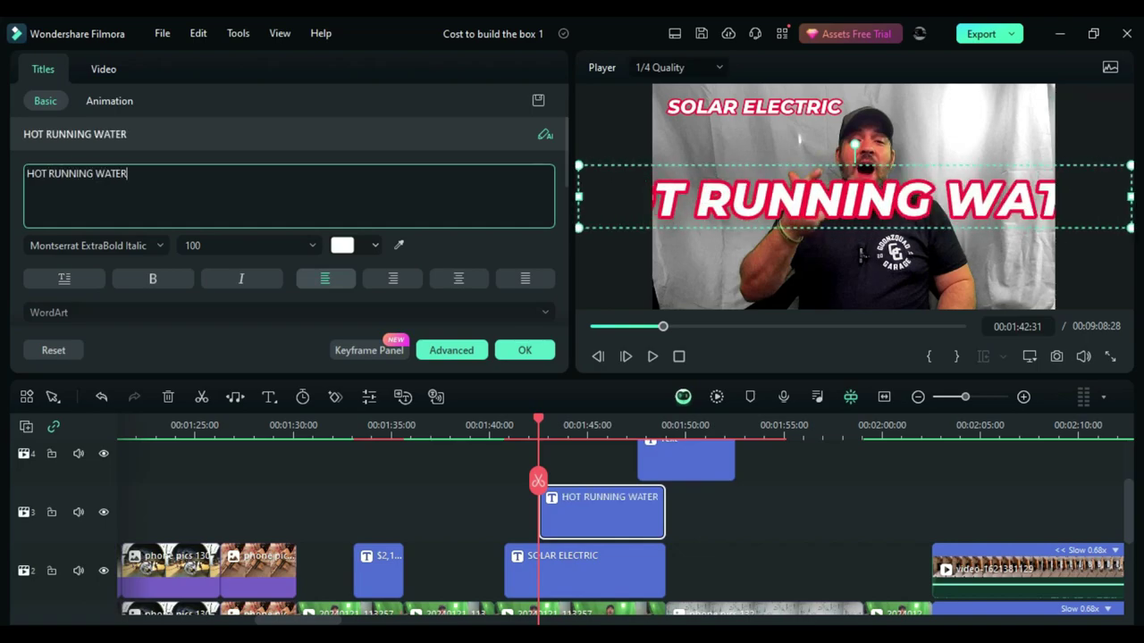
pyautogui.moveTo(579, 166); pyautogui.dragTo(798, 189)
pyautogui.moveTo(929, 210); pyautogui.dragTo(800, 140)
# Set both titles to size 40, raise SOLAR ELECTRIC slightly, and align HOT RUNNING WATER directly beneath it.
pyautogui.moveTo(755, 107); pyautogui.dragTo(755, 97)
pyautogui.write('40')
pyautogui.press('Return')
pyautogui.click(835, 139)
pyautogui.click(241, 245)
pyautogui.write('40')
pyautogui.press('Return')
pyautogui.moveTo(834, 137); pyautogui.dragTo(782, 121)
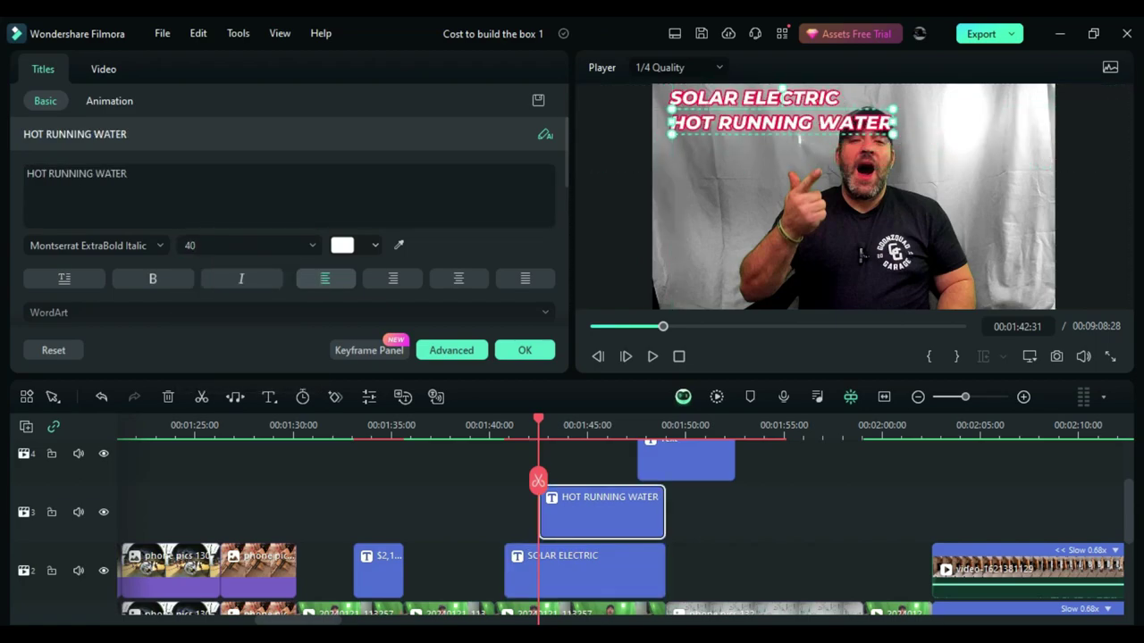
# Extend the second title to "HOT RUNNING WATER WITH SHOWER", broken into three lines, with a gap below SOLAR ELECTRIC.
pyautogui.press('Return')
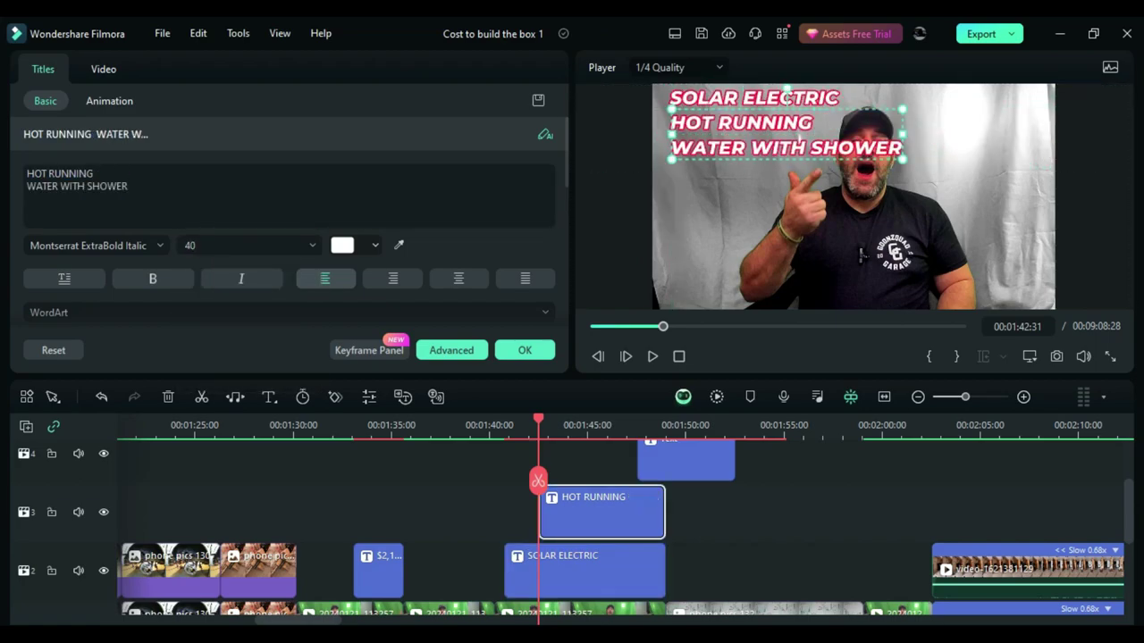
pyautogui.press('Return')
pyautogui.click(597, 610)
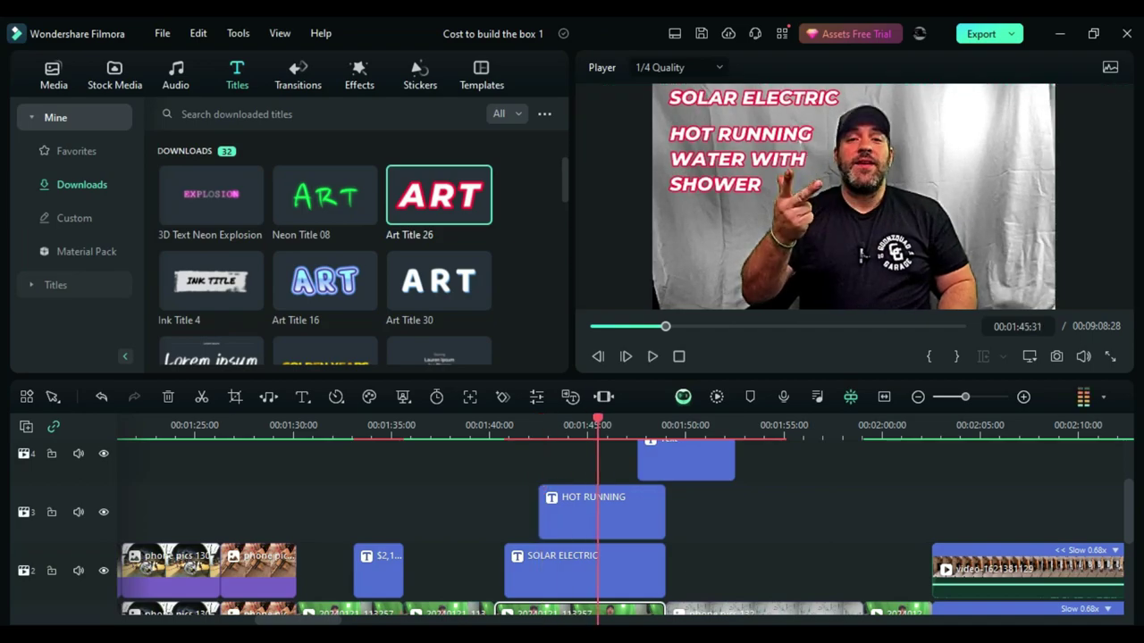
# Fit the next text clip from 00:01:45:11 to the talking clip's end, change it to "BED" at size 40, and place it beneath SHOWER.
pyautogui.click(590, 426)
pyautogui.moveTo(685, 462)
pyautogui.mouseDown()
pyautogui.moveTo(640, 462)
pyautogui.moveTo(665, 461)
pyautogui.mouseUp()
pyautogui.doubleClick(628, 462)
pyautogui.write('BED')
pyautogui.click(241, 246)
pyautogui.write('40')
pyautogui.press('Return')
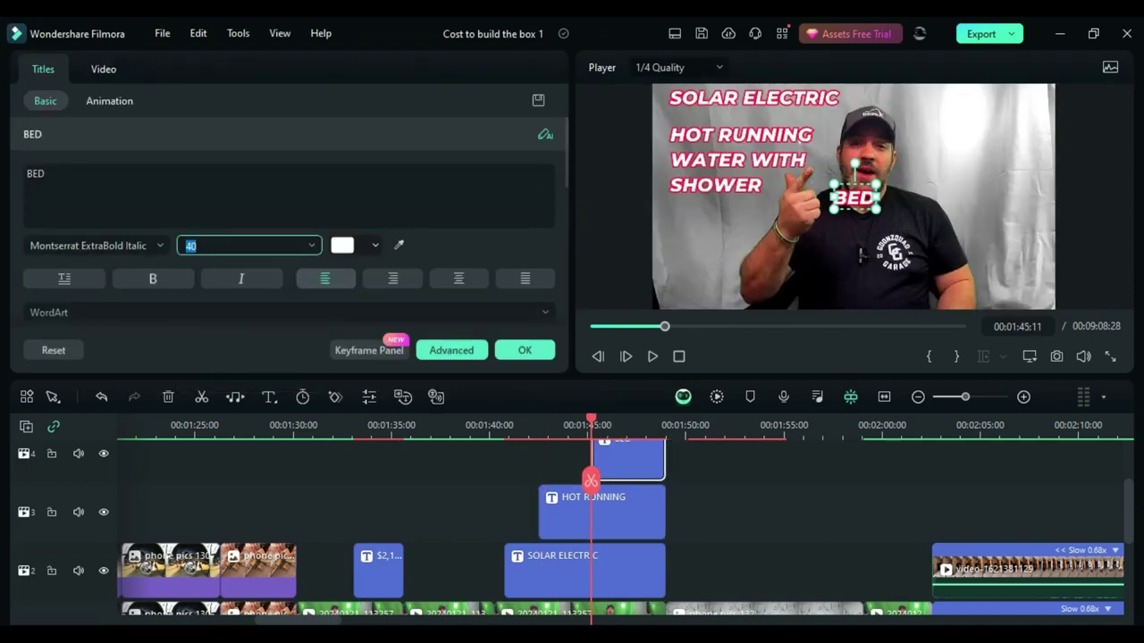
pyautogui.moveTo(854, 198); pyautogui.dragTo(691, 223)
# Fit the last text clip from 00:01:47:16 to the talking clip's end, change it to "STORAGE" at size 40, and place it beneath BED.
pyautogui.press('space')
pyautogui.press('space')
pyautogui.moveTo(729, 462); pyautogui.dragTo(664, 462)
pyautogui.doubleClick(648, 462)
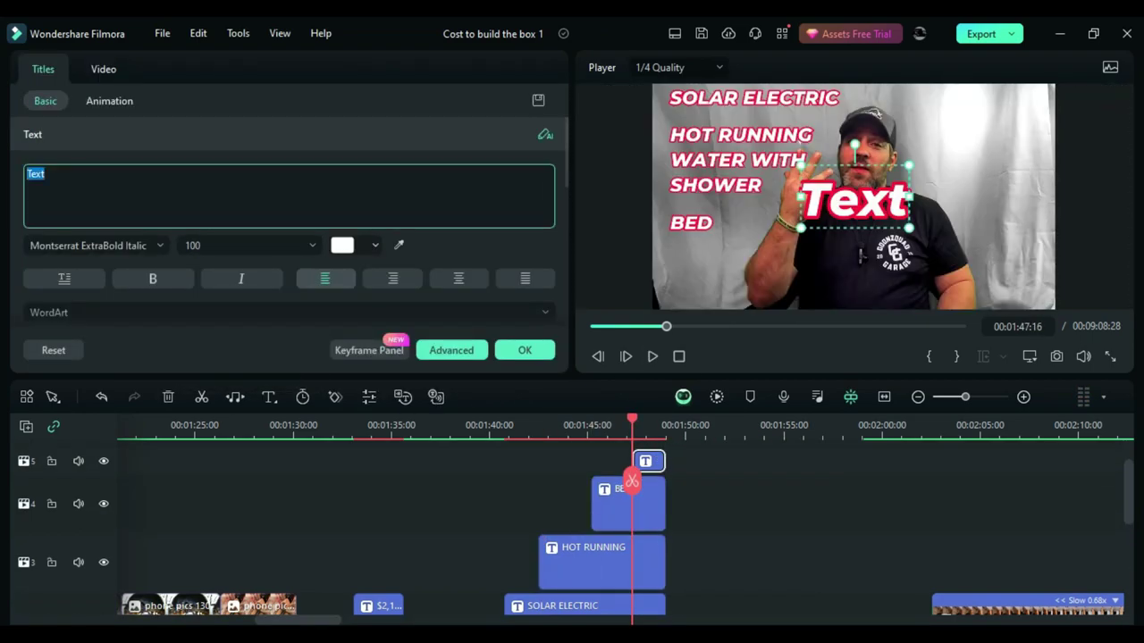
pyautogui.write('STORAGE')
pyautogui.click(250, 244)
pyautogui.write('40')
pyautogui.press('Return')
pyautogui.moveTo(853, 199); pyautogui.dragTo(717, 256)
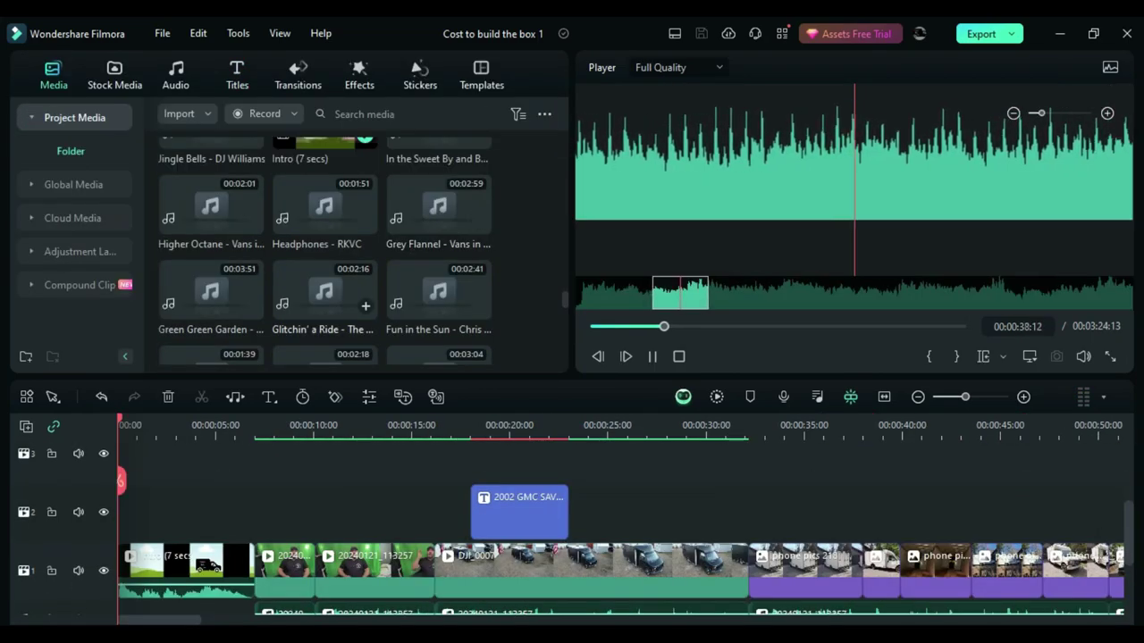
# Audition music tracks in the project media, including Freedom_, Dream It, After You and A Dusty Road.
pyautogui.scroll(-3, 357, 295)
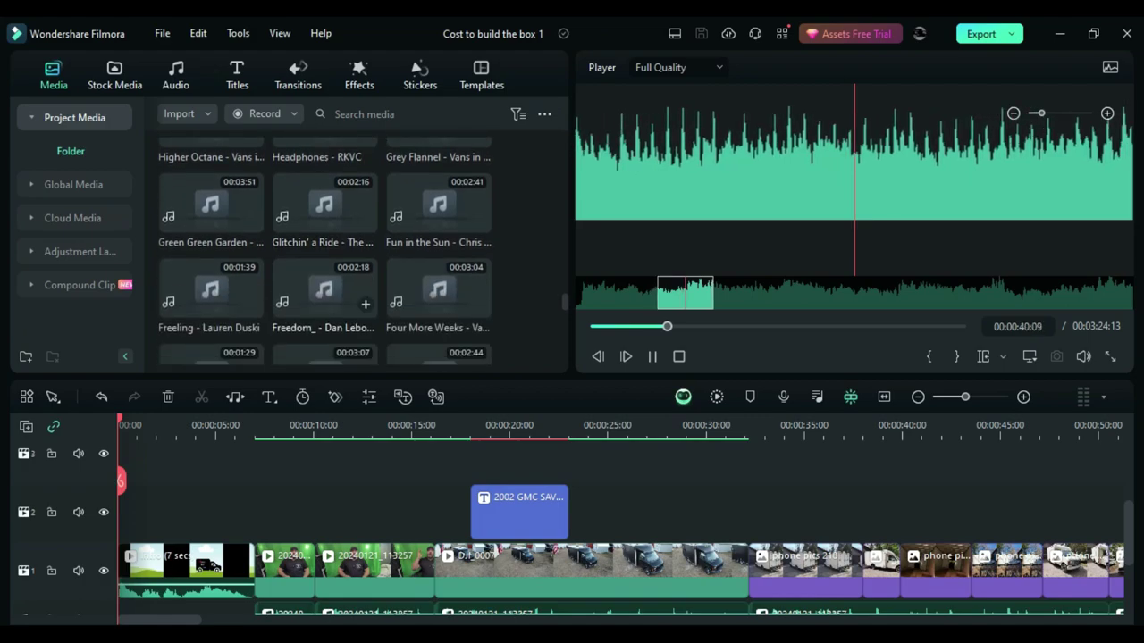
pyautogui.click(324, 263)
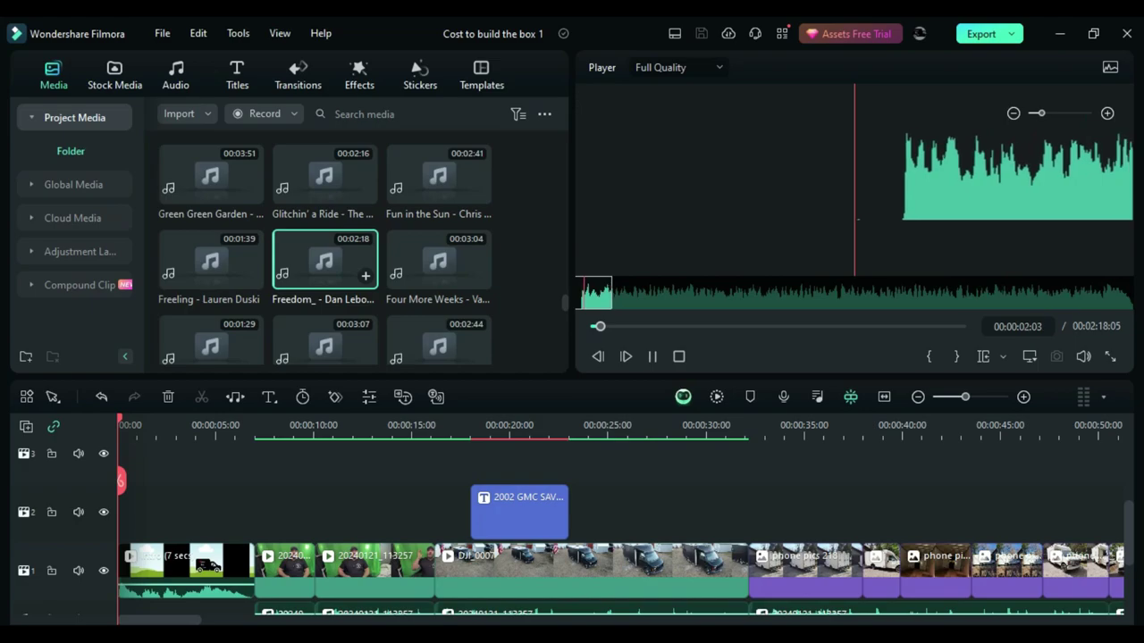
pyautogui.scroll(-3, 348, 268)
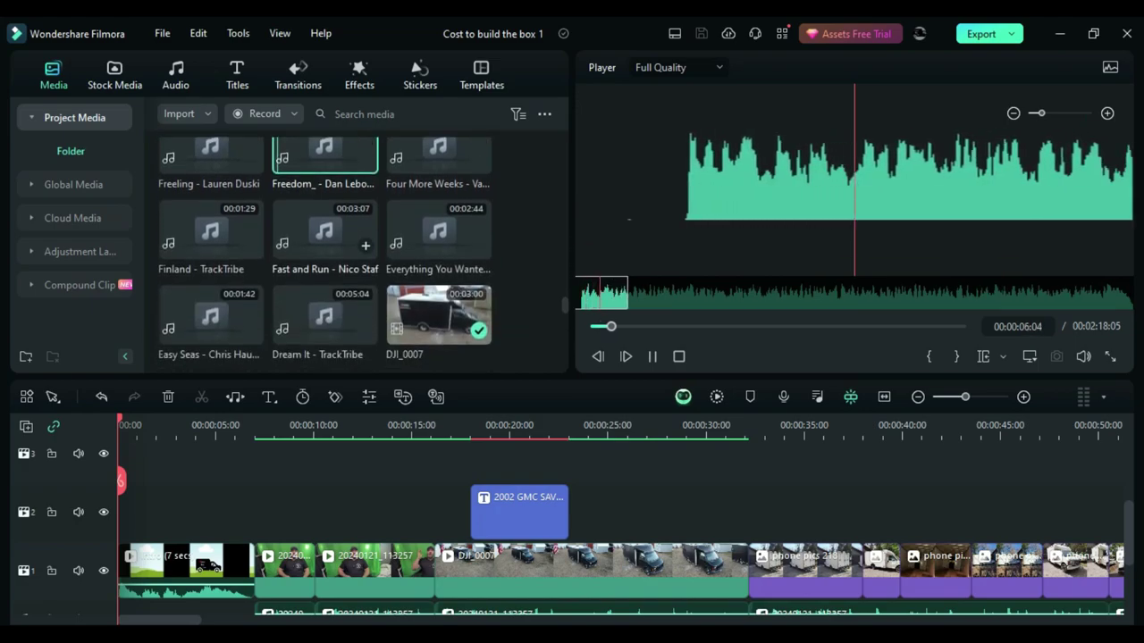
pyautogui.scroll(-3, 340, 259)
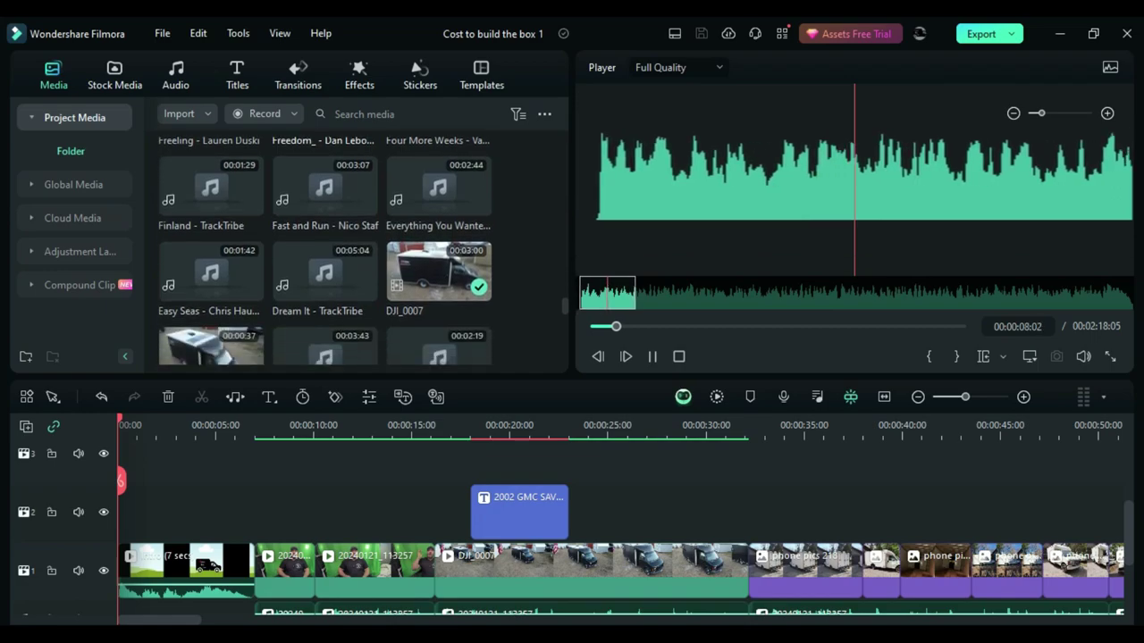
pyautogui.click(324, 201)
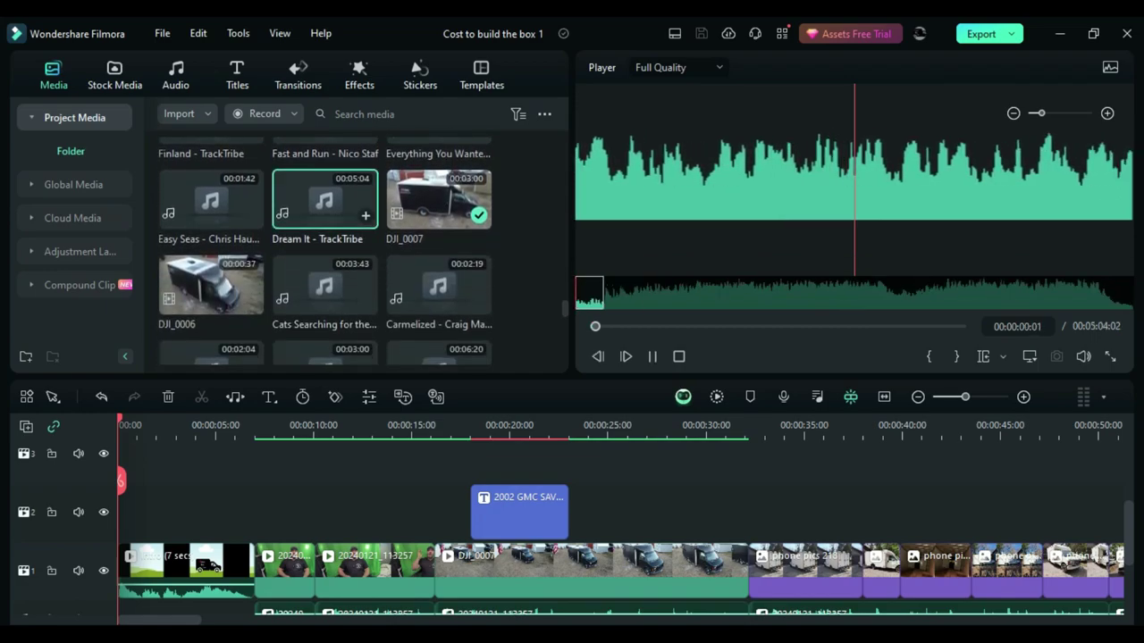
pyautogui.scroll(-3, 325, 232)
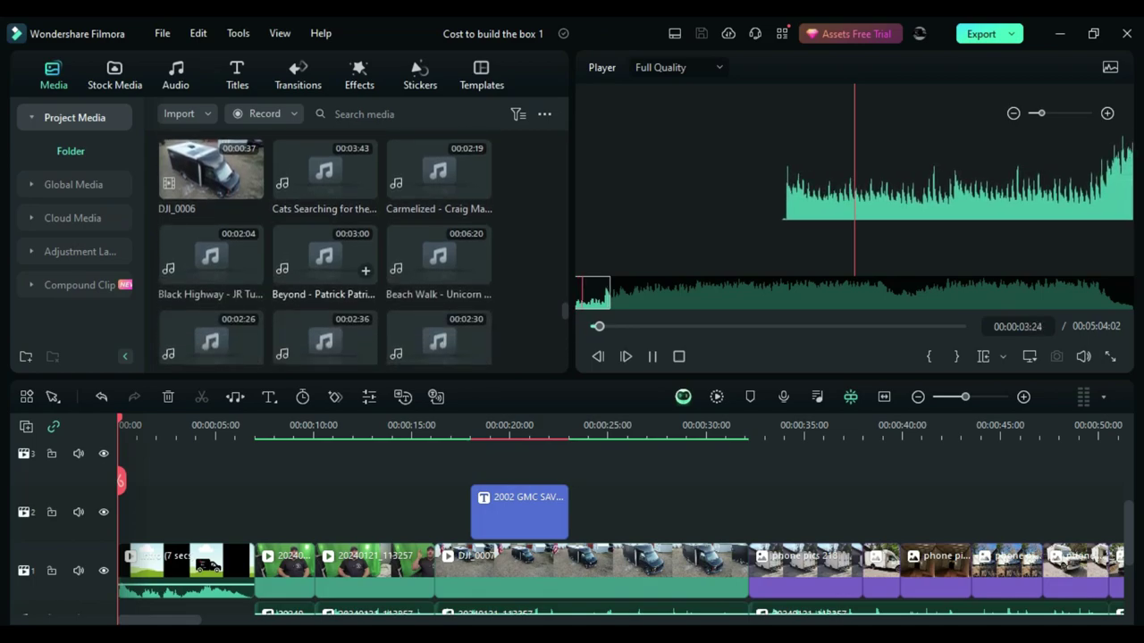
pyautogui.scroll(-3, 324, 259)
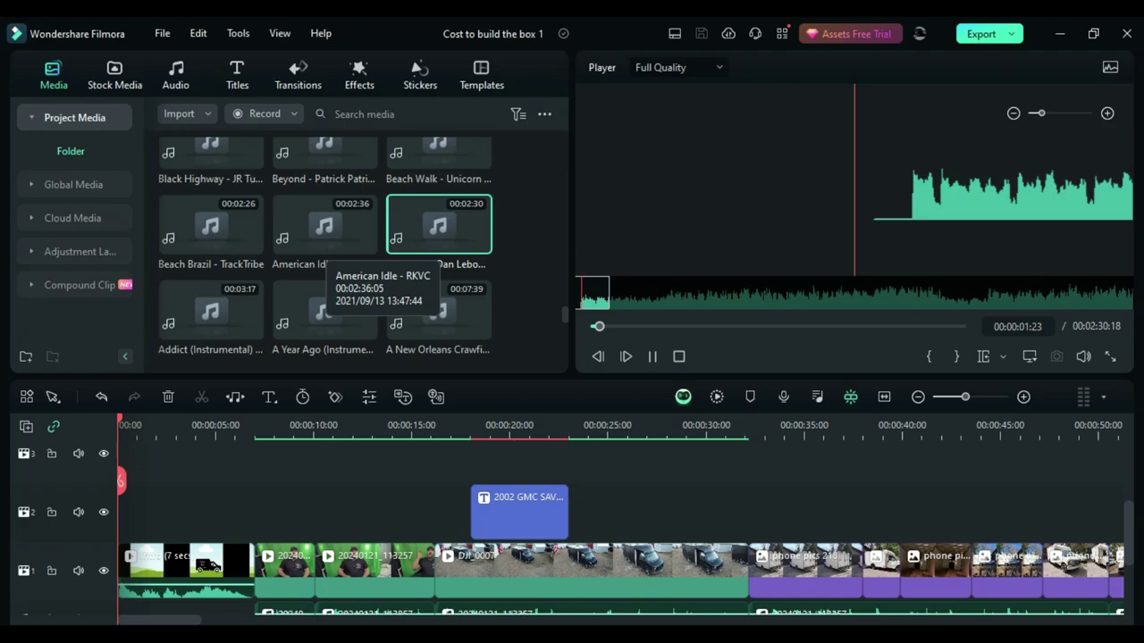
pyautogui.scroll(-3, 321, 273)
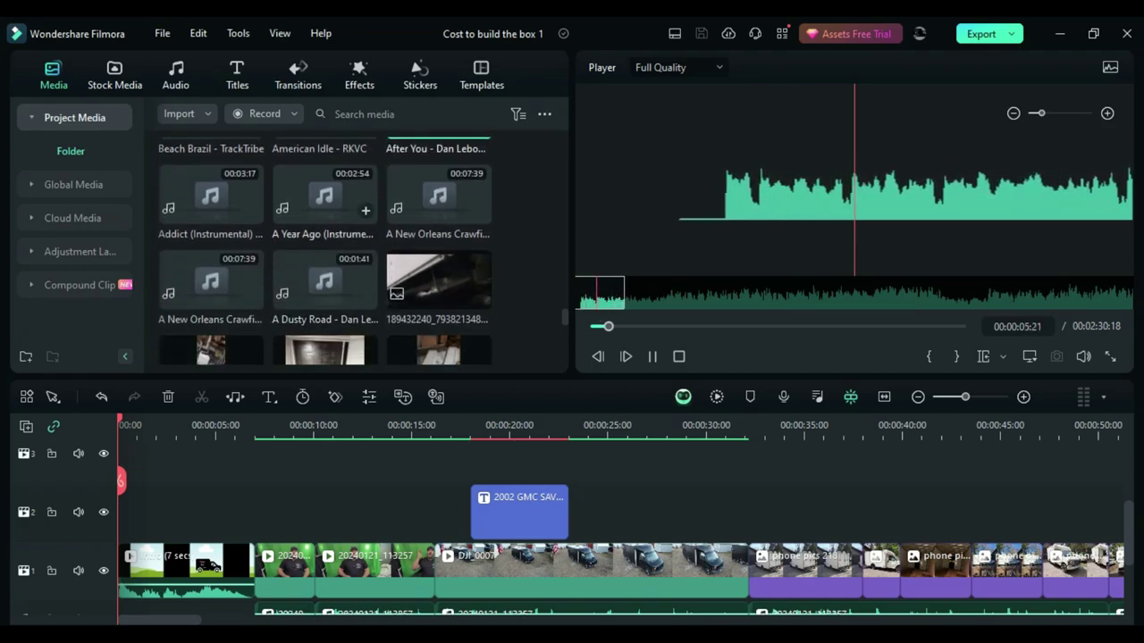
pyautogui.click(326, 284)
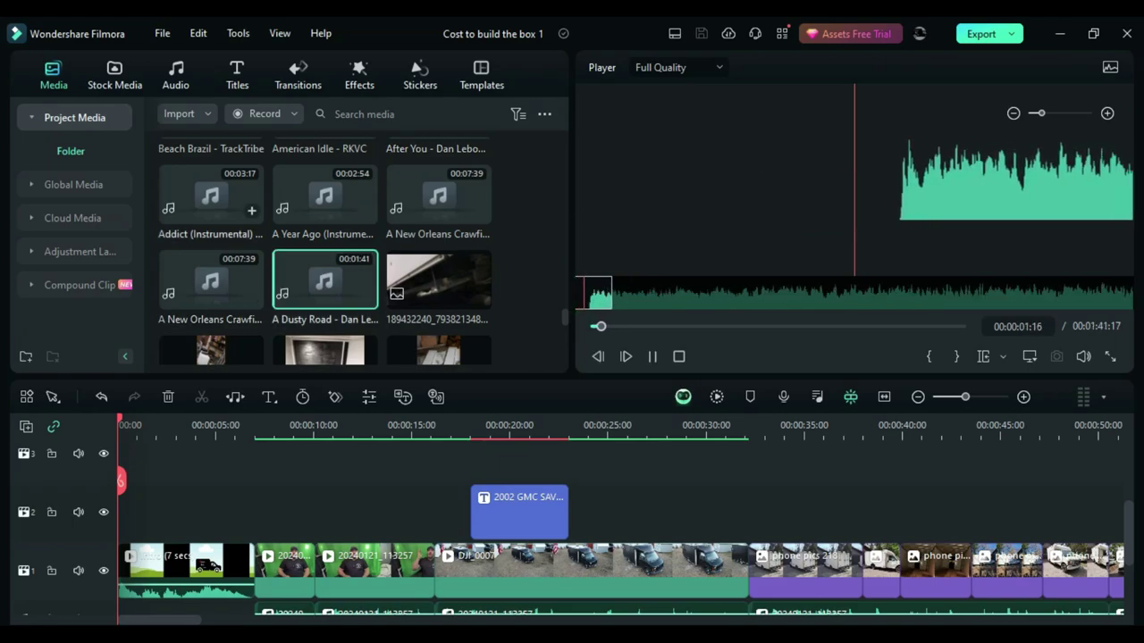
# Listen to the Addict (Instrumental), American Idle, Beyond and Beach Walk tracks to compare them as background music.
pyautogui.click(210, 197)
pyautogui.scroll(1, 321, 233)
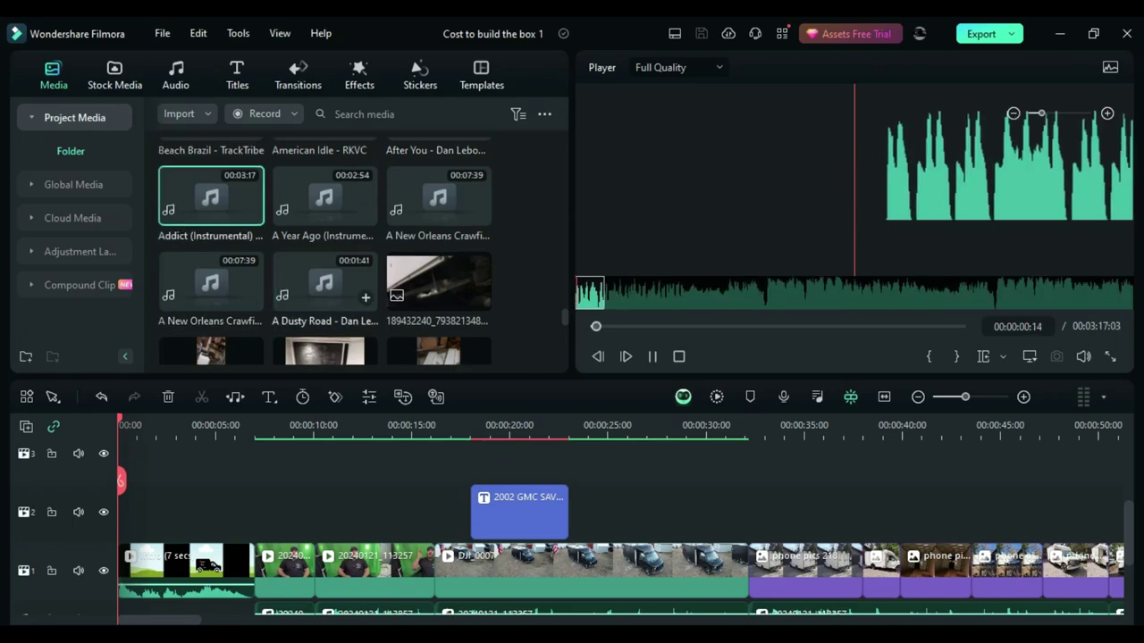
pyautogui.scroll(4, 321, 228)
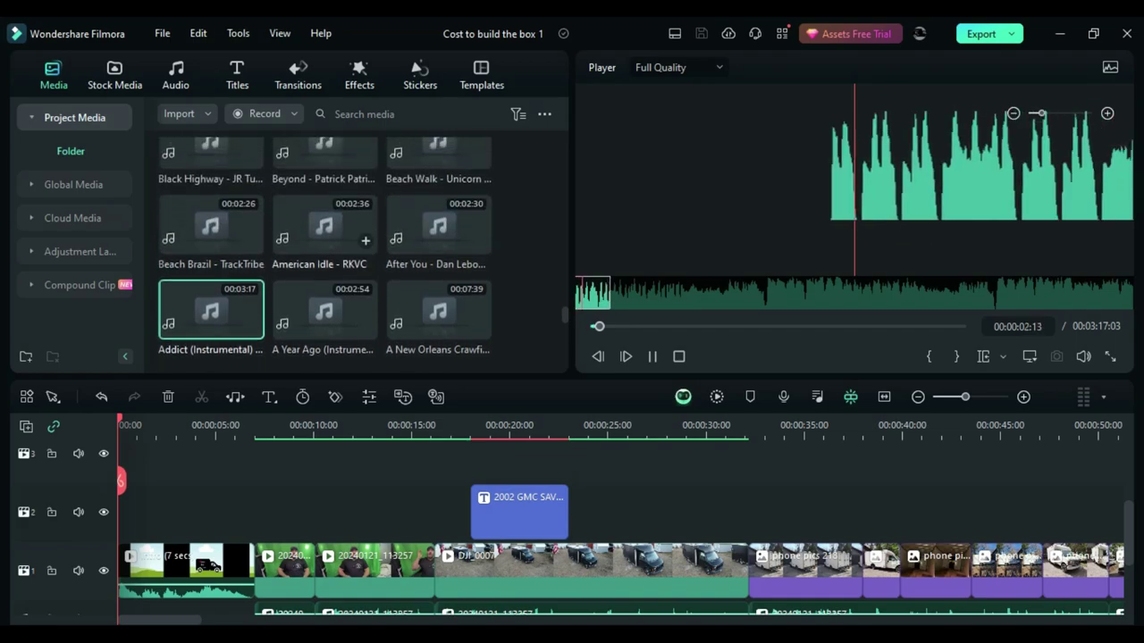
pyautogui.click(324, 228)
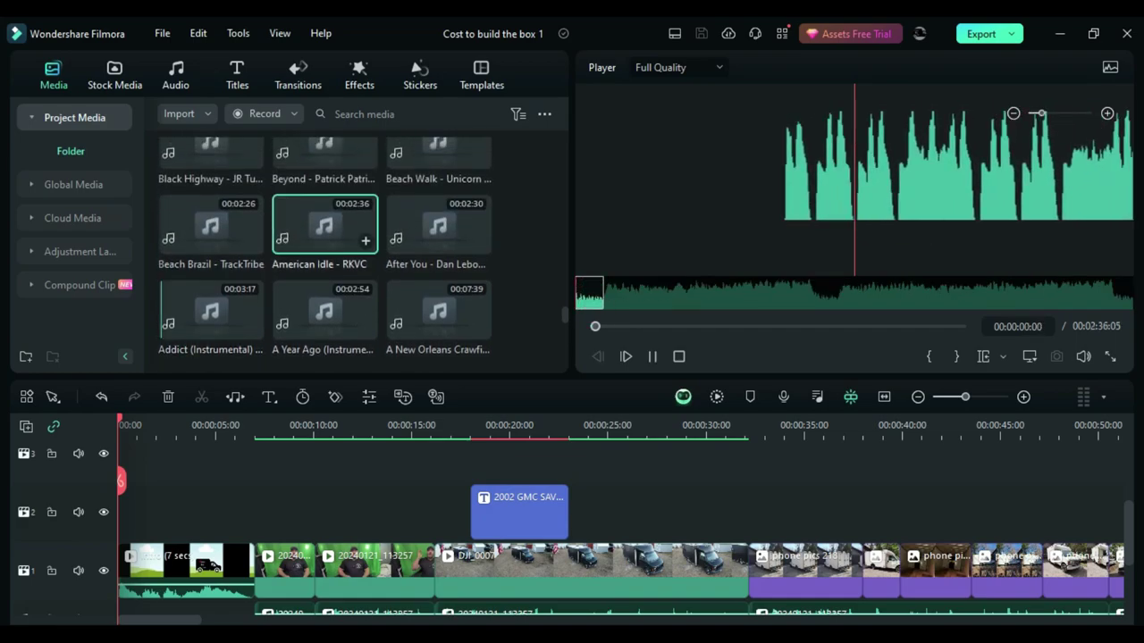
pyautogui.scroll(1, 324, 232)
pyautogui.scroll(3, 324, 234)
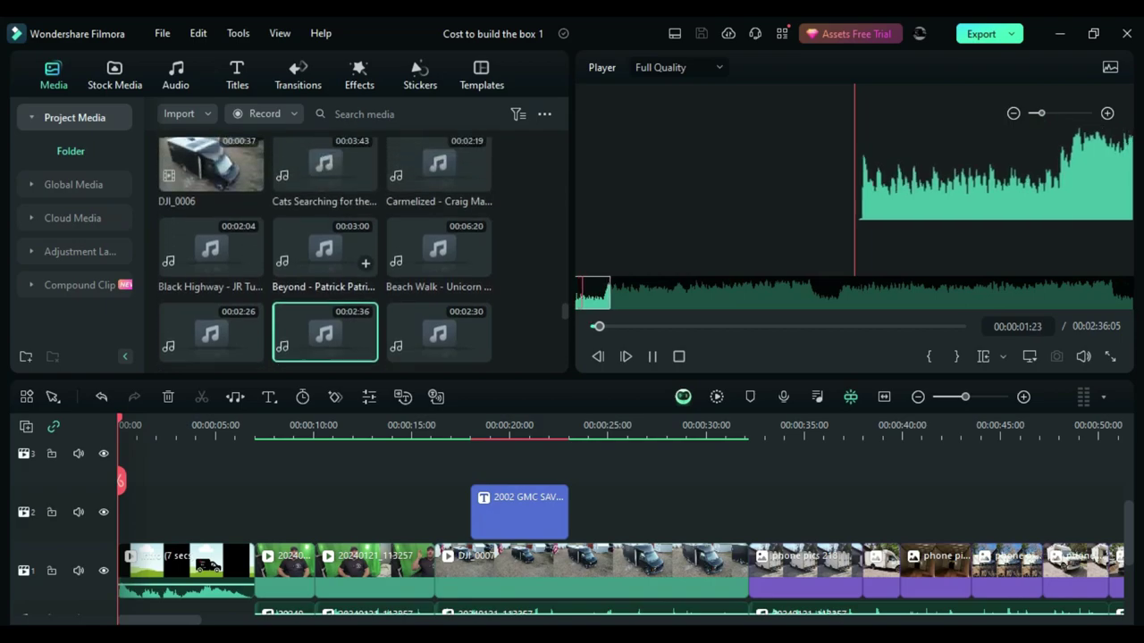
pyautogui.click(324, 237)
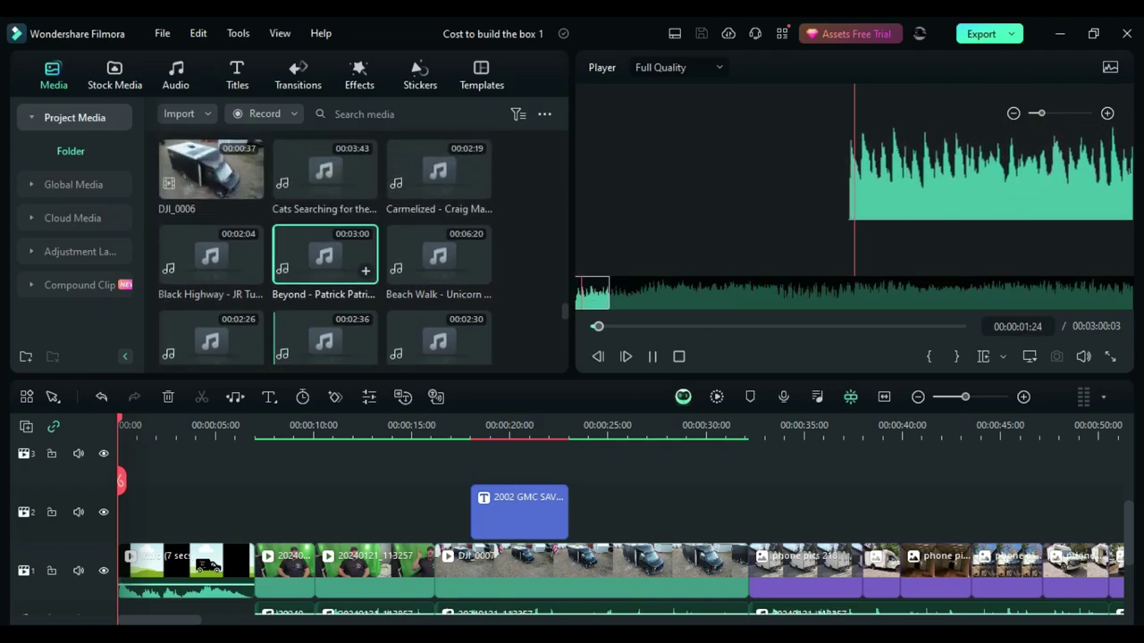
pyautogui.click(438, 254)
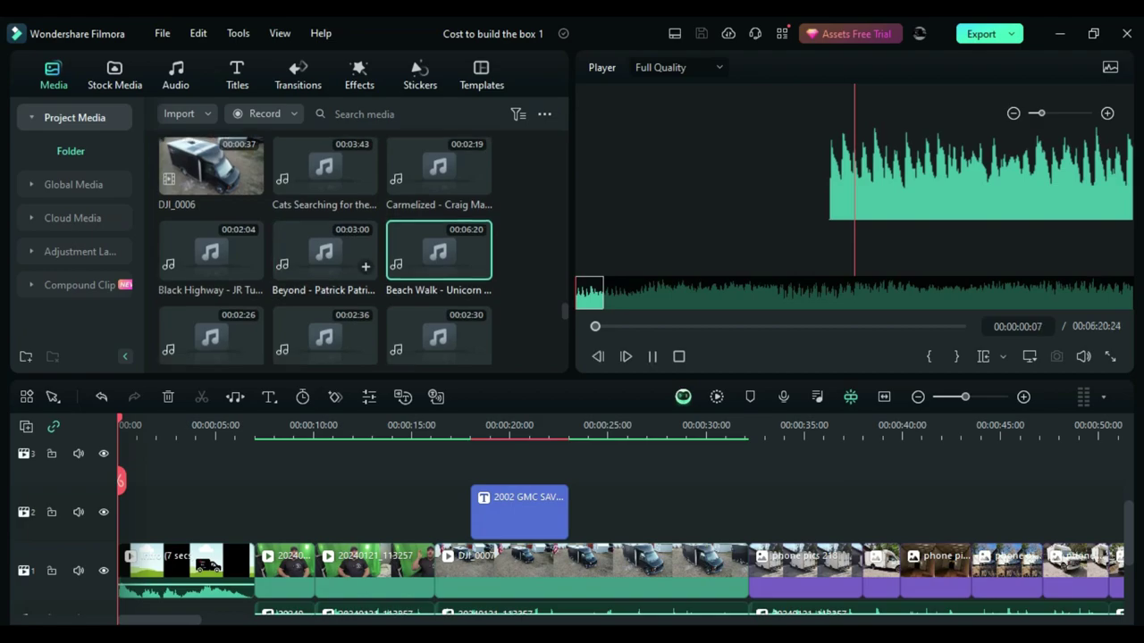
# Add the Beach Walk - Unicorn Heads track to the second audio track, starting right after the intro clip.
pyautogui.scroll(-5, 339, 259)
pyautogui.scroll(-5, 365, 259)
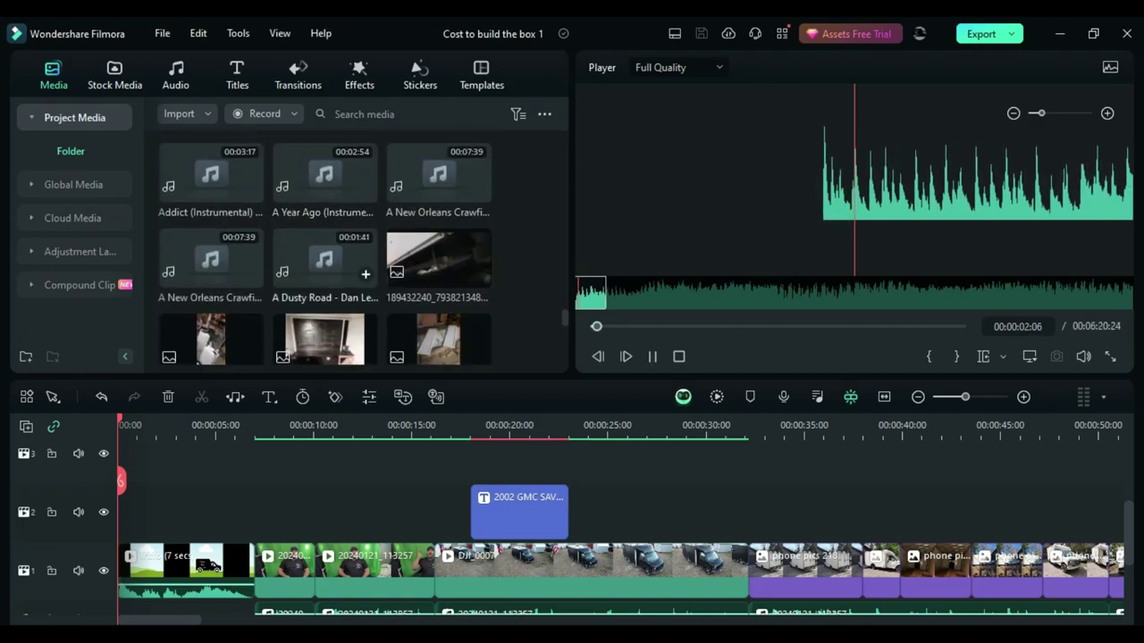
pyautogui.scroll(5, 366, 253)
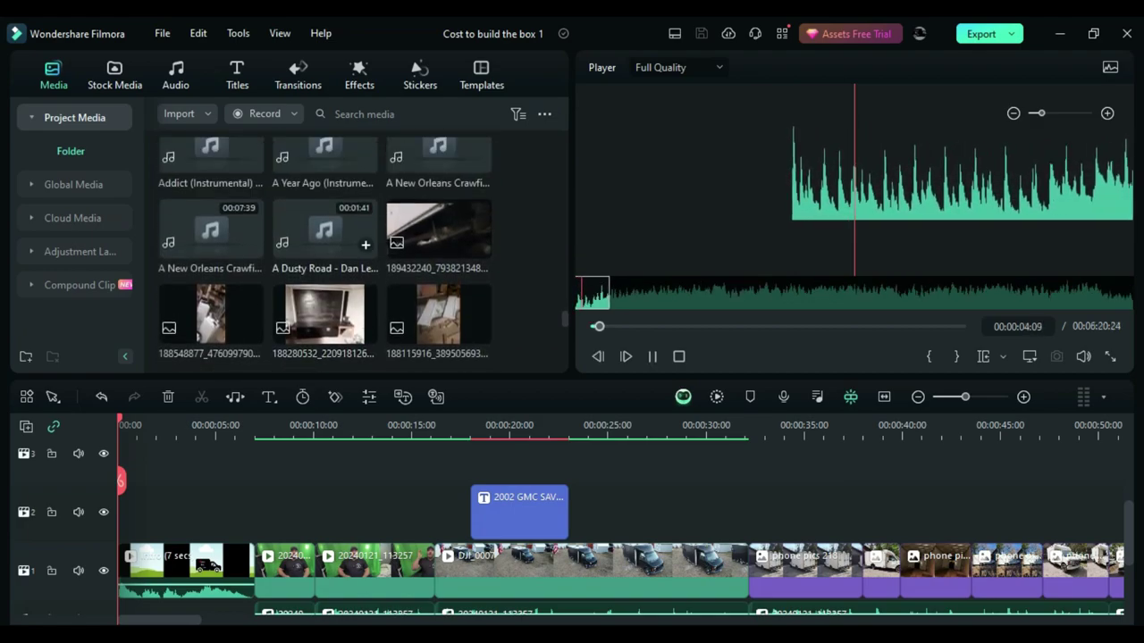
pyautogui.scroll(3, 366, 239)
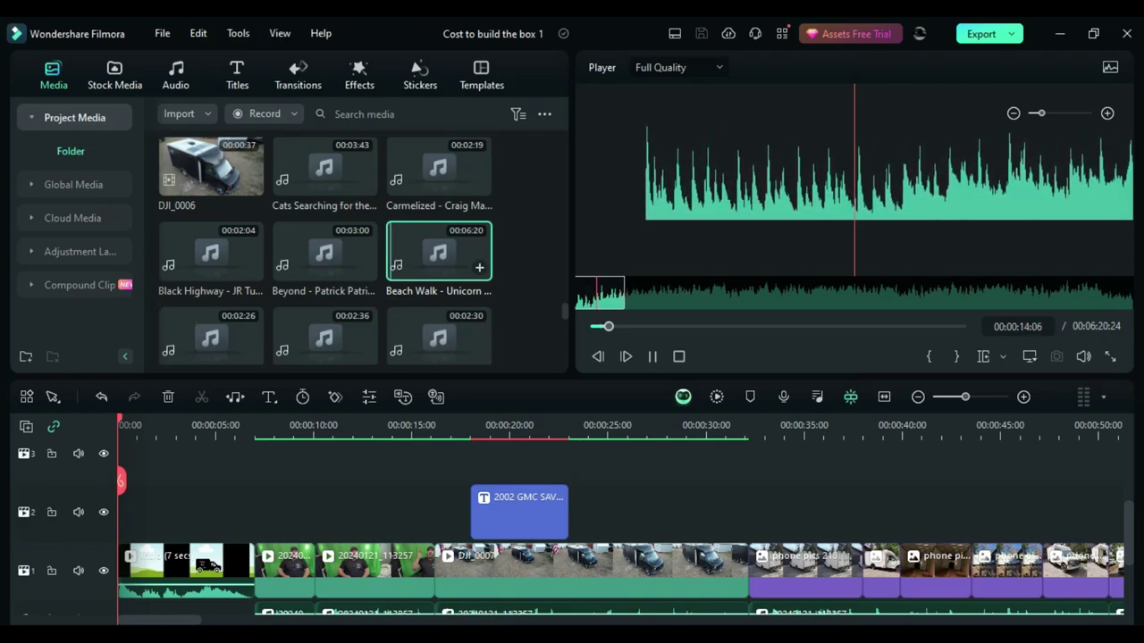
pyautogui.scroll(-1, 625, 536)
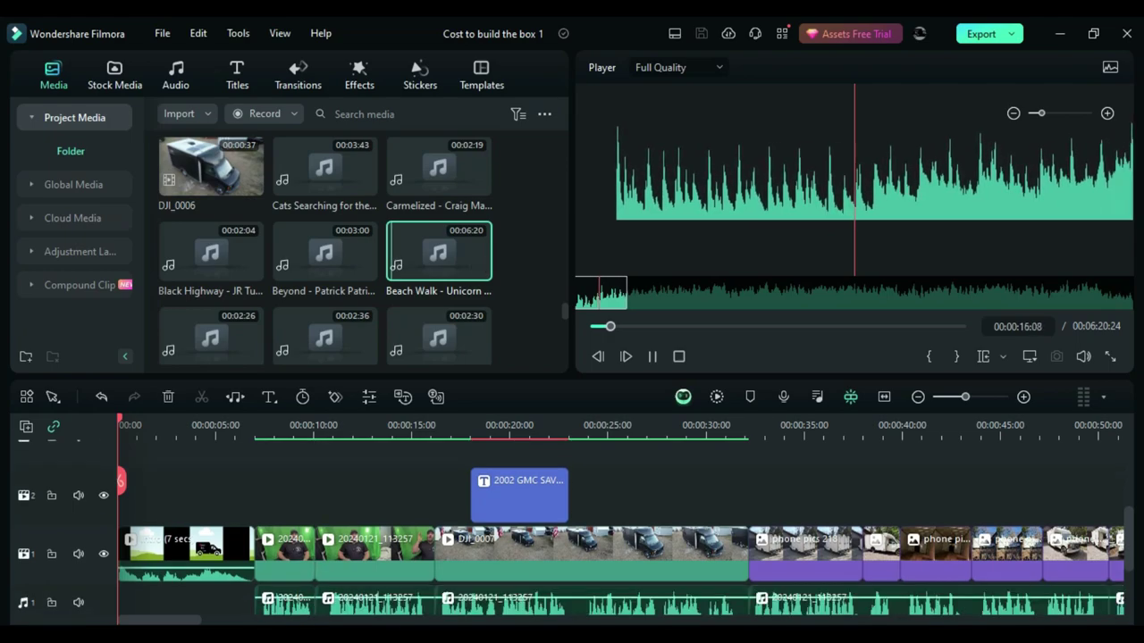
pyautogui.scroll(-3, 625, 536)
pyautogui.moveTo(277, 575); pyautogui.dragTo(255, 574)
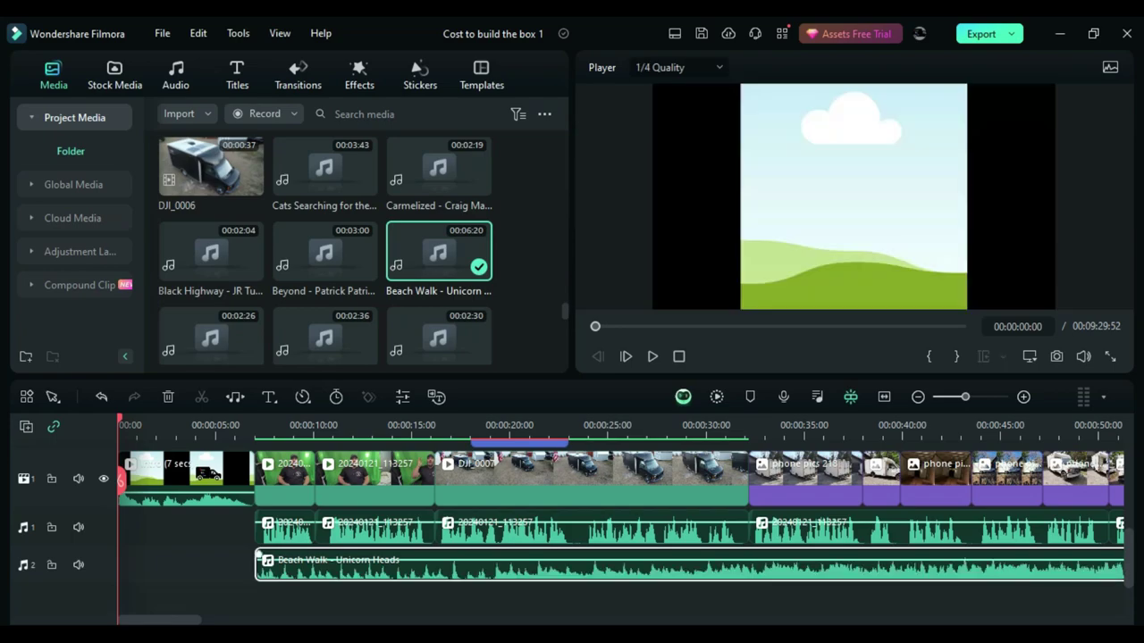
# Add the favorite Fade Single Track transition between the talking clip and DJI_0007, shorten it to about 00:00:00:42, and render the preview.
pyautogui.click(298, 75)
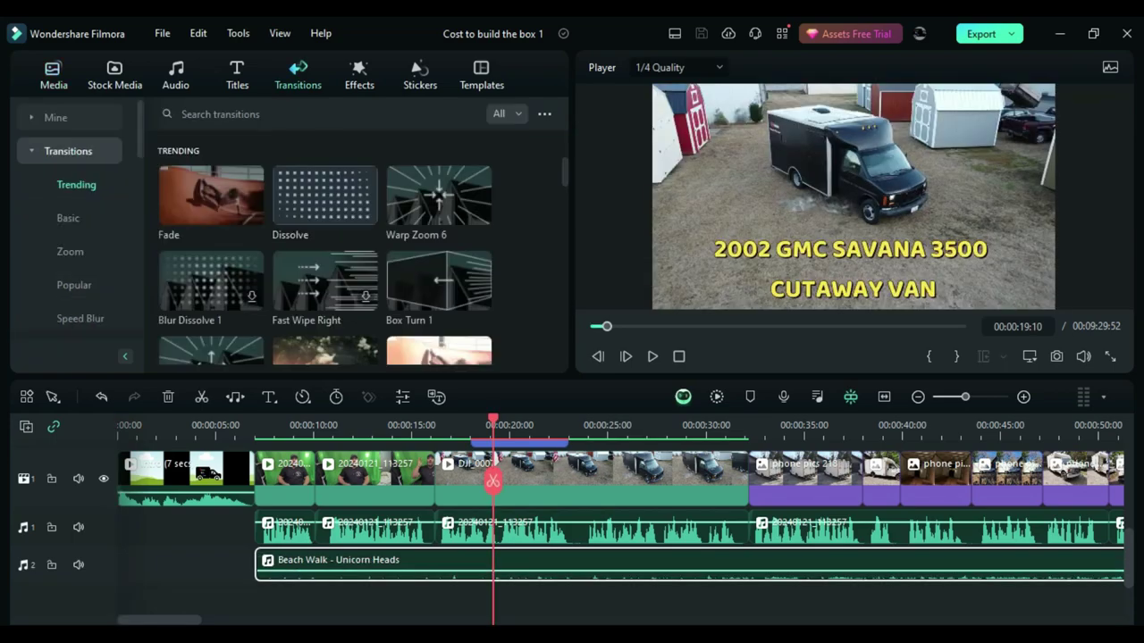
pyautogui.click(55, 118)
pyautogui.click(297, 76)
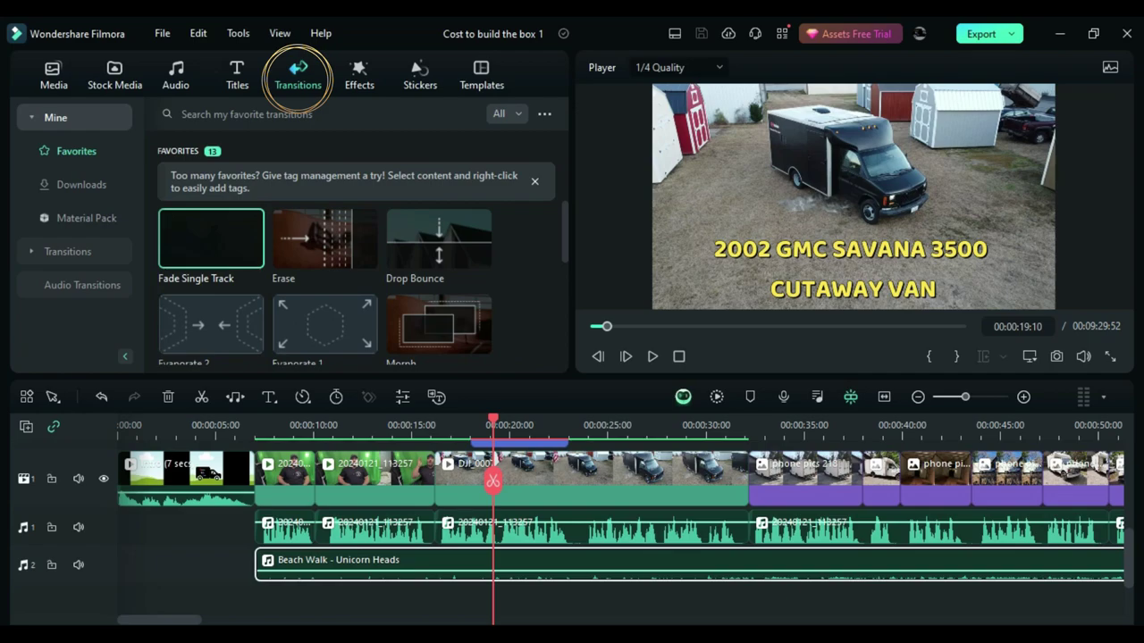
pyautogui.moveTo(432, 476)
pyautogui.mouseDown()
pyautogui.moveTo(419, 470)
pyautogui.moveTo(429, 471)
pyautogui.mouseUp()
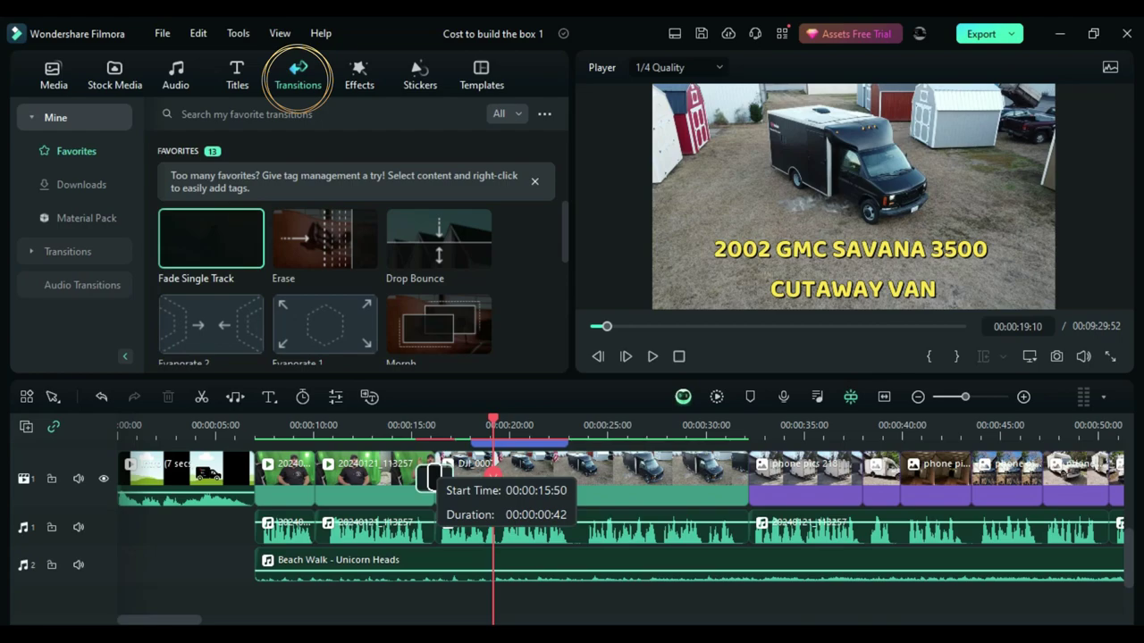
pyautogui.moveTo(426, 471); pyautogui.dragTo(427, 471)
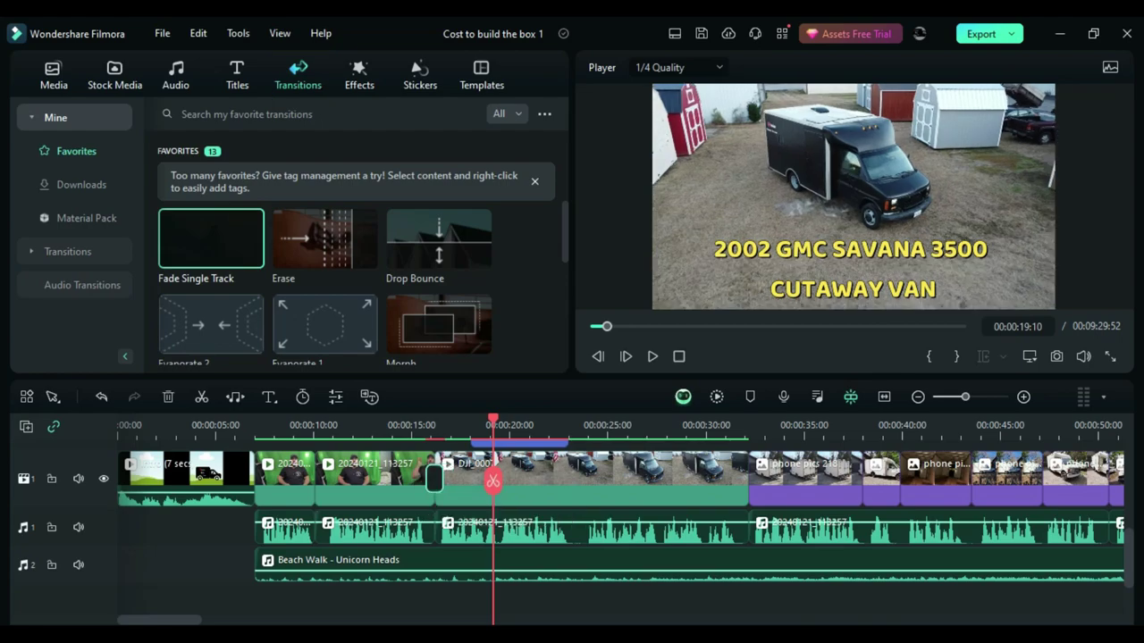
pyautogui.click(716, 397)
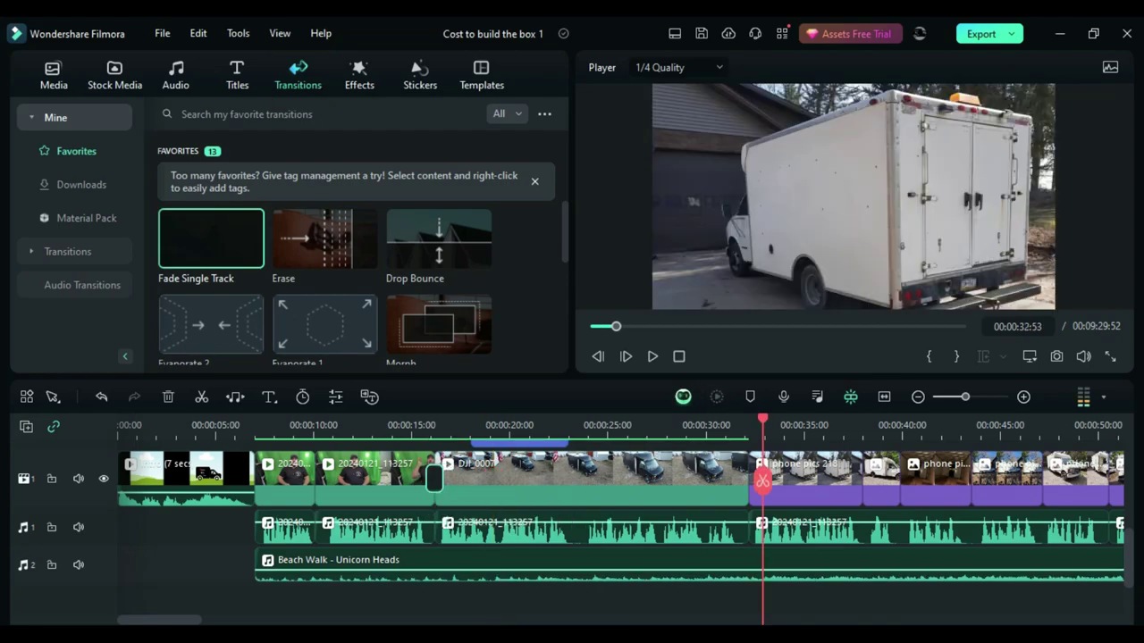
# Copy the fade transition from the start of the DJI_0007 clip and paste it onto that clip's end.
pyautogui.rightClick(435, 476)
pyautogui.click(468, 367)
pyautogui.click(736, 474)
pyautogui.rightClick(736, 474)
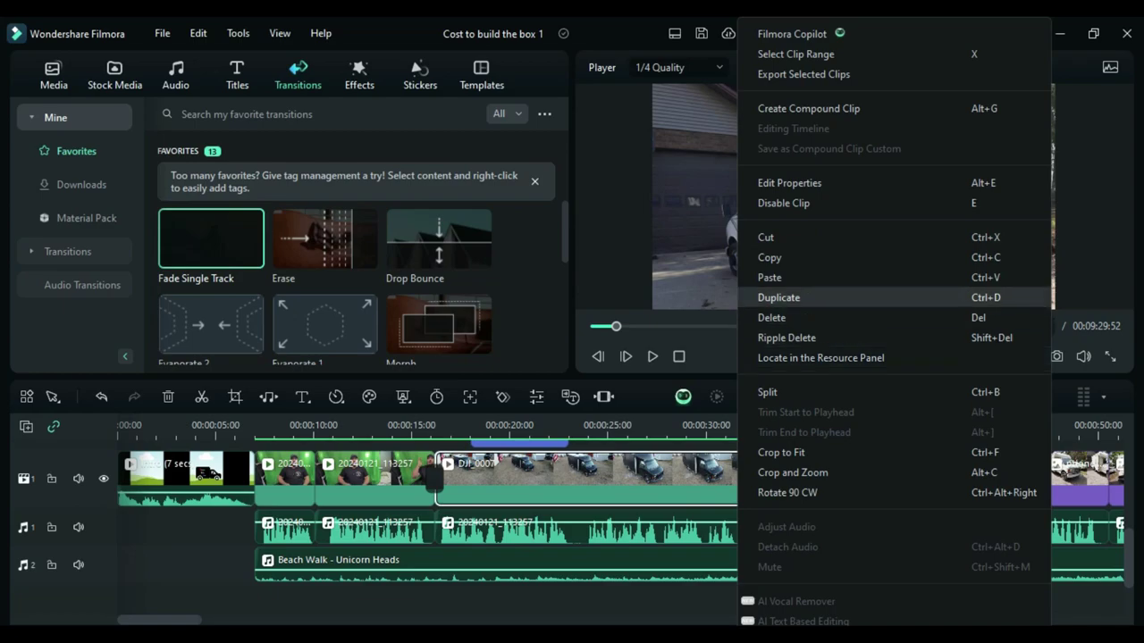
pyautogui.click(777, 274)
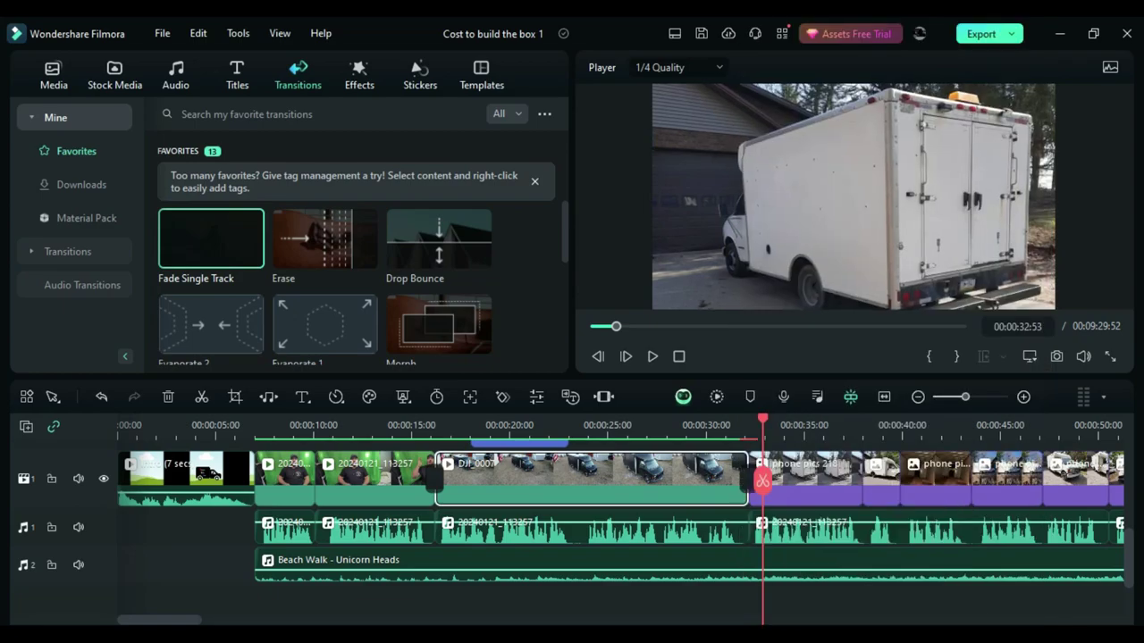
# Paste the copied fade onto the ends of the two photos following DJI_0007, and play the cuts back from 00:00:29:32.
pyautogui.rightClick(831, 473)
pyautogui.click(857, 414)
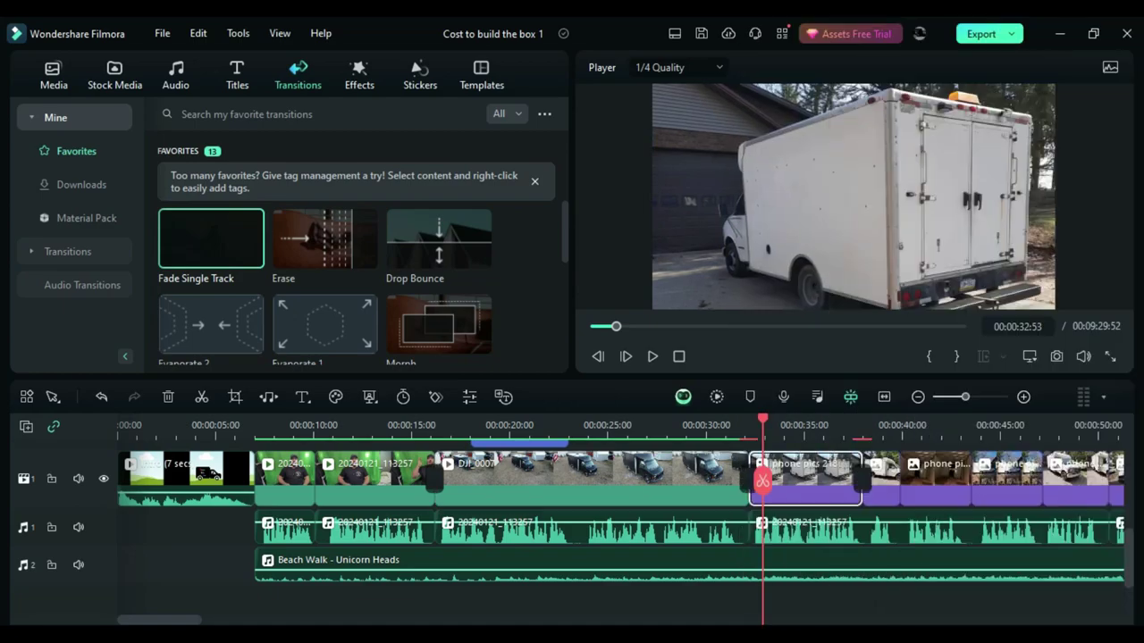
pyautogui.rightClick(883, 475)
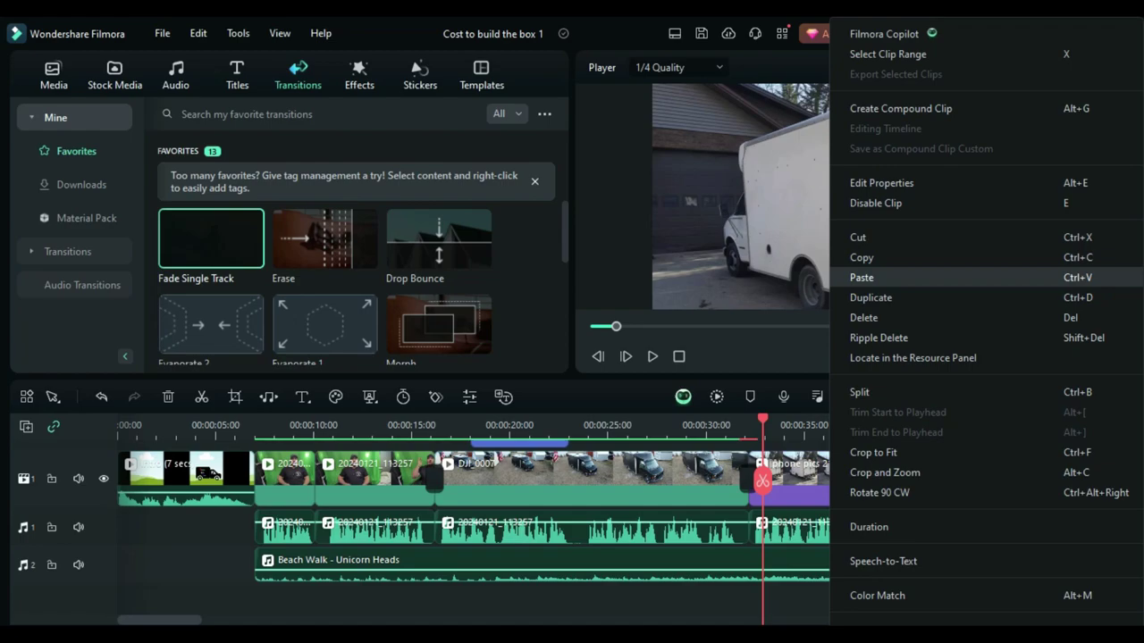
pyautogui.click(863, 278)
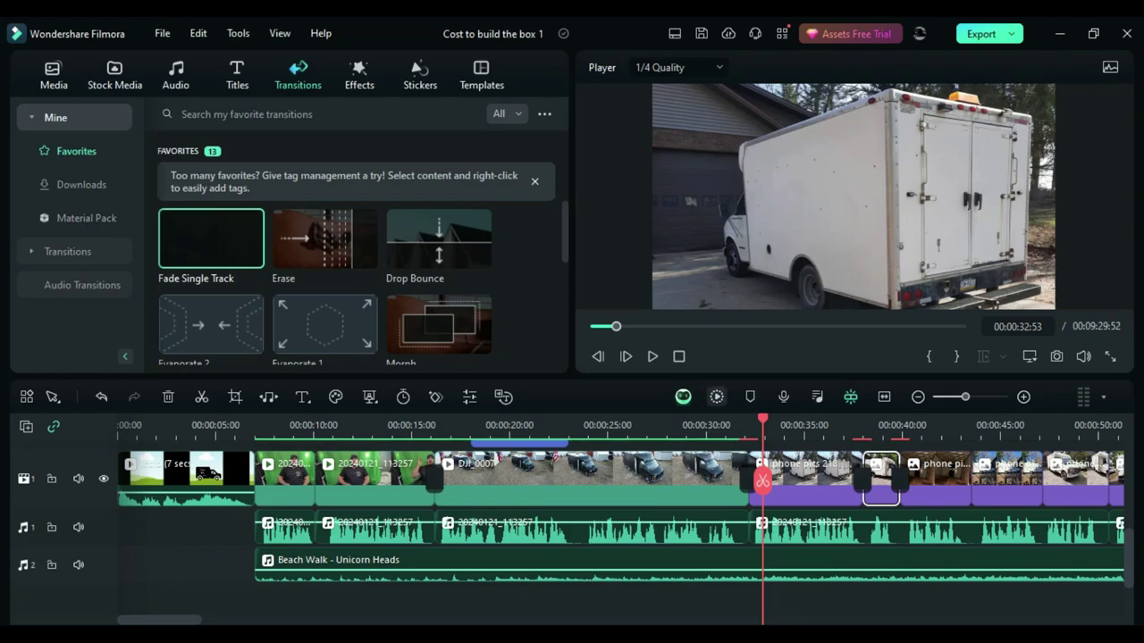
pyautogui.click(697, 426)
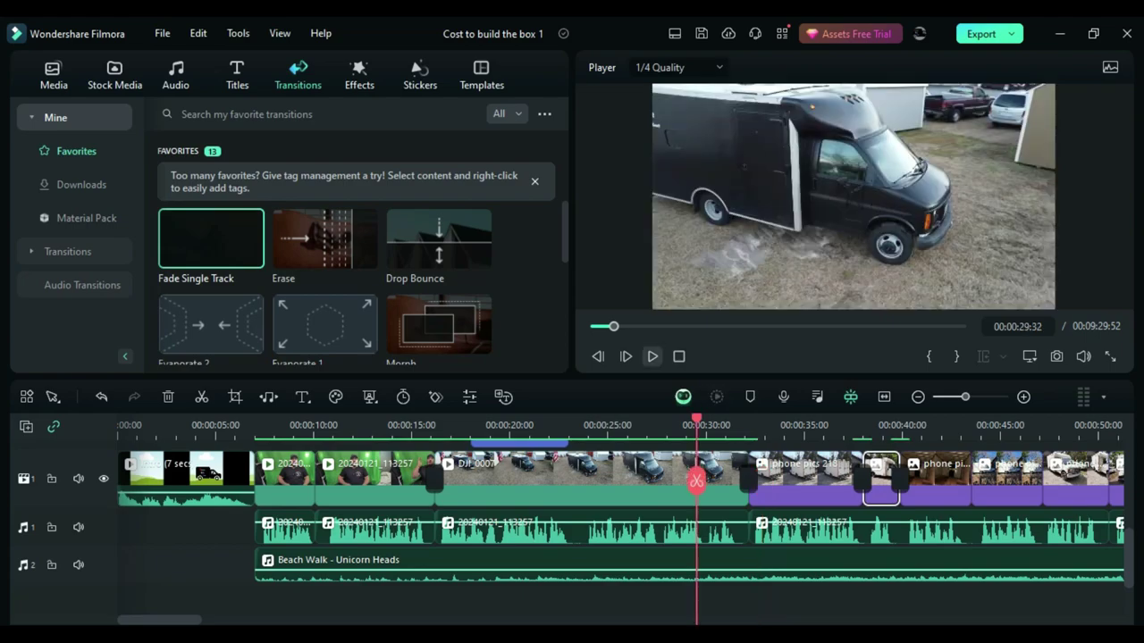
pyautogui.press('space')
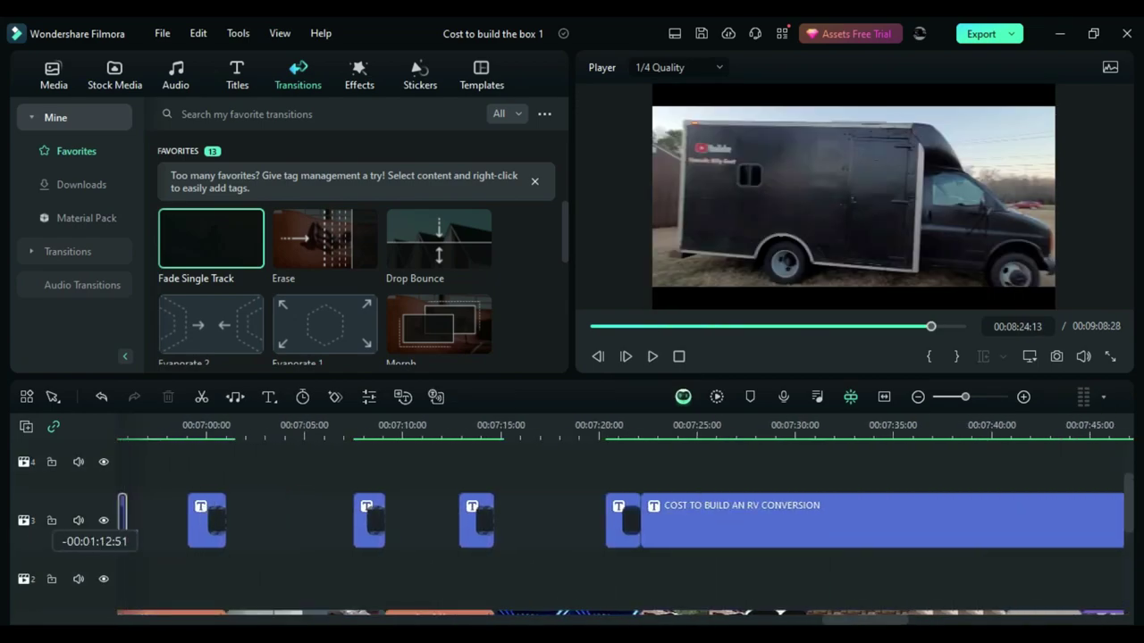
# Place the $4,000 title on the track above COST TO BUILD AN RV CONVERSION, starting at the spoken price at about 00:07:25:19.
pyautogui.moveTo(661, 523); pyautogui.dragTo(529, 473)
pyautogui.click(477, 481)
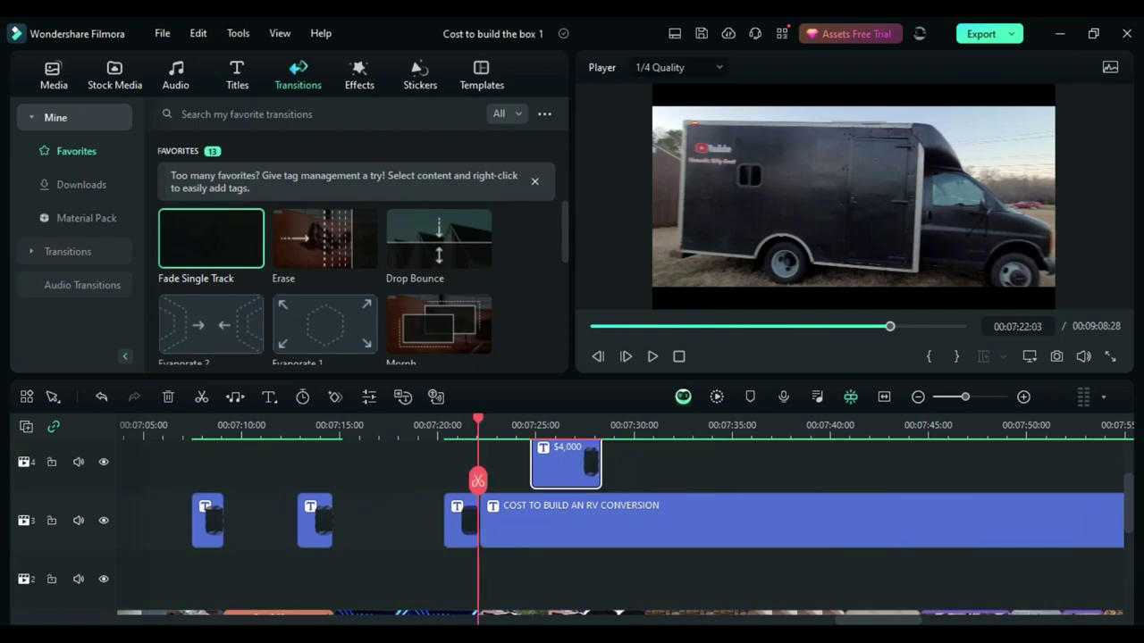
pyautogui.press('space')
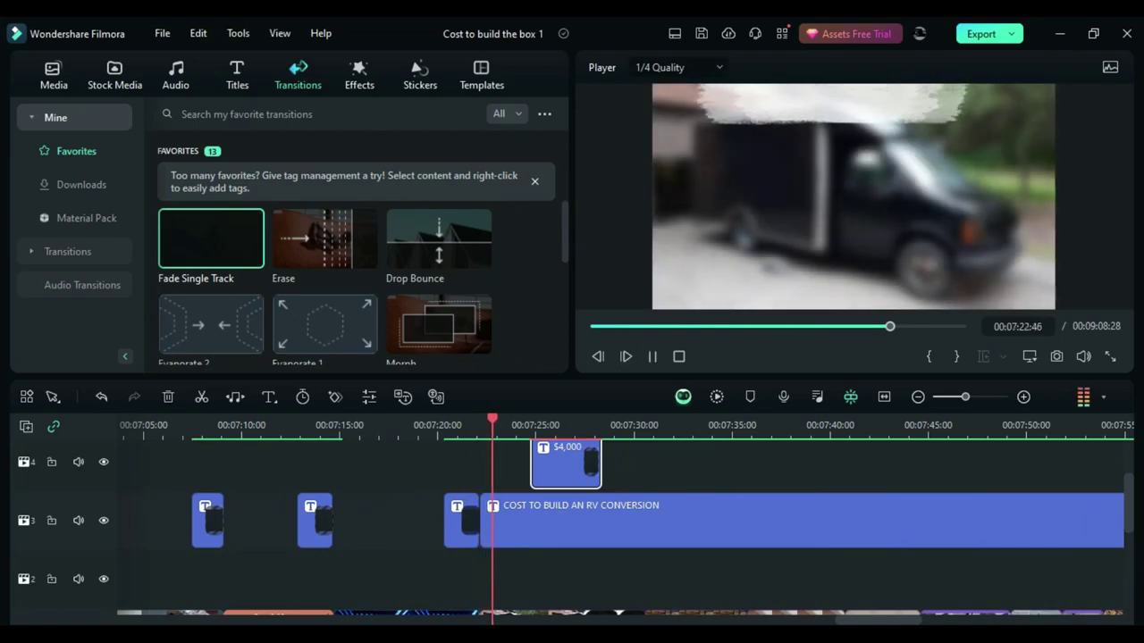
pyautogui.press('space')
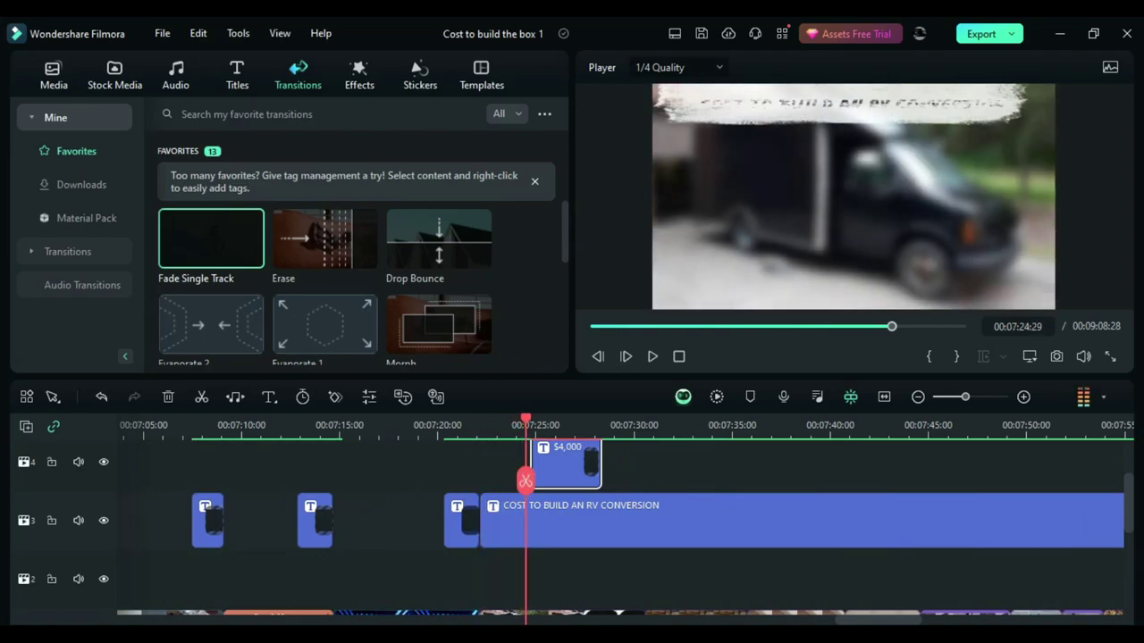
pyautogui.press('space')
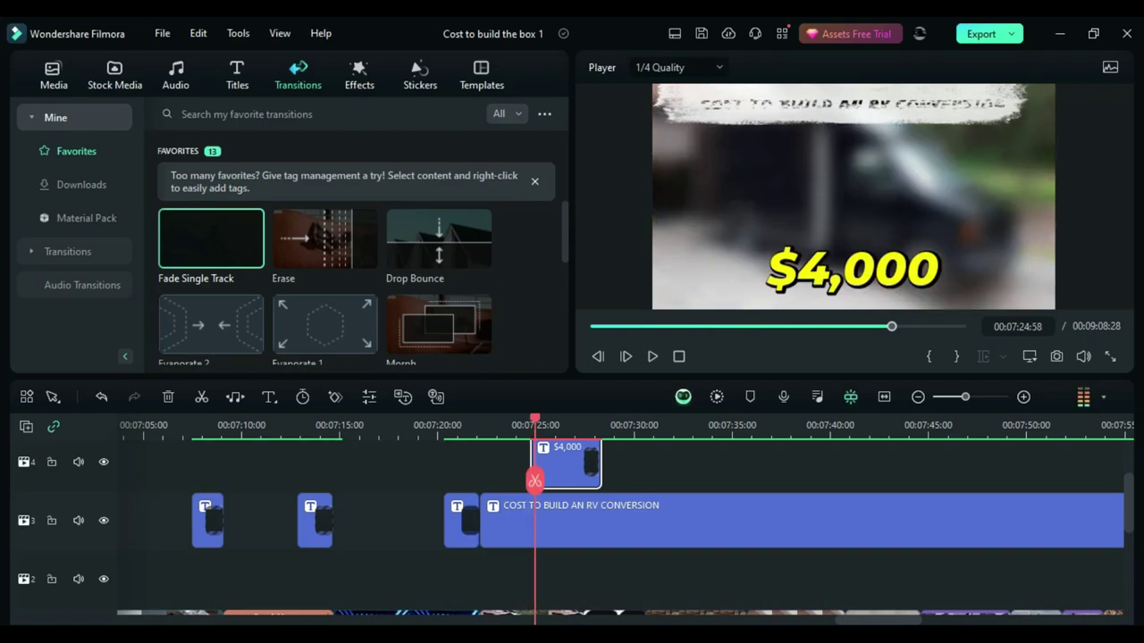
pyautogui.press('space')
pyautogui.press('space')
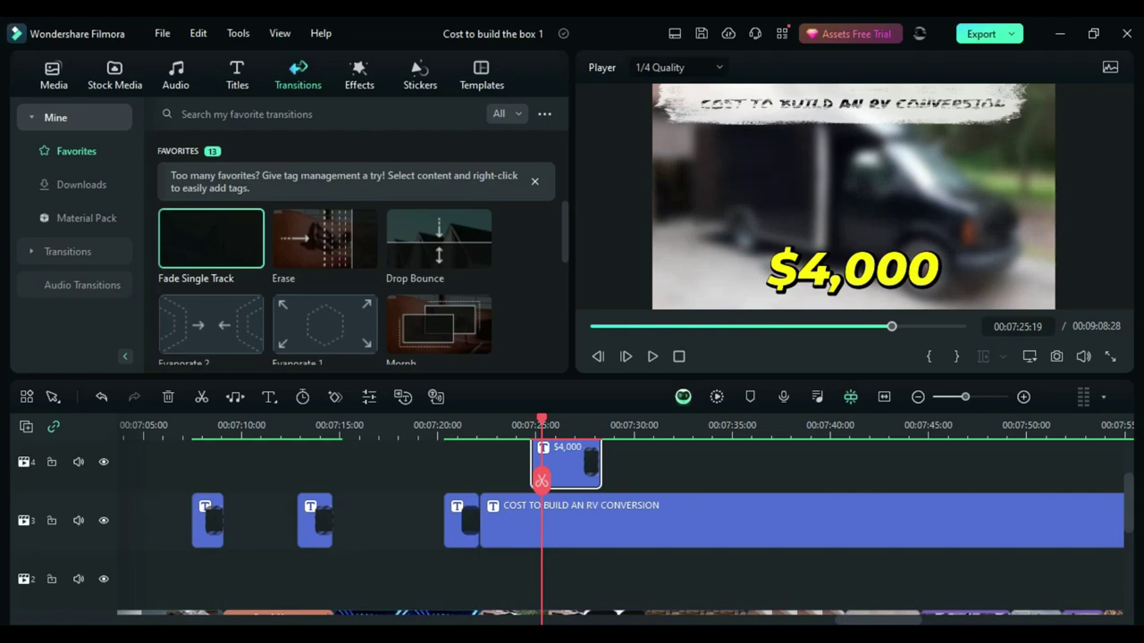
pyautogui.moveTo(564, 464); pyautogui.dragTo(920, 480)
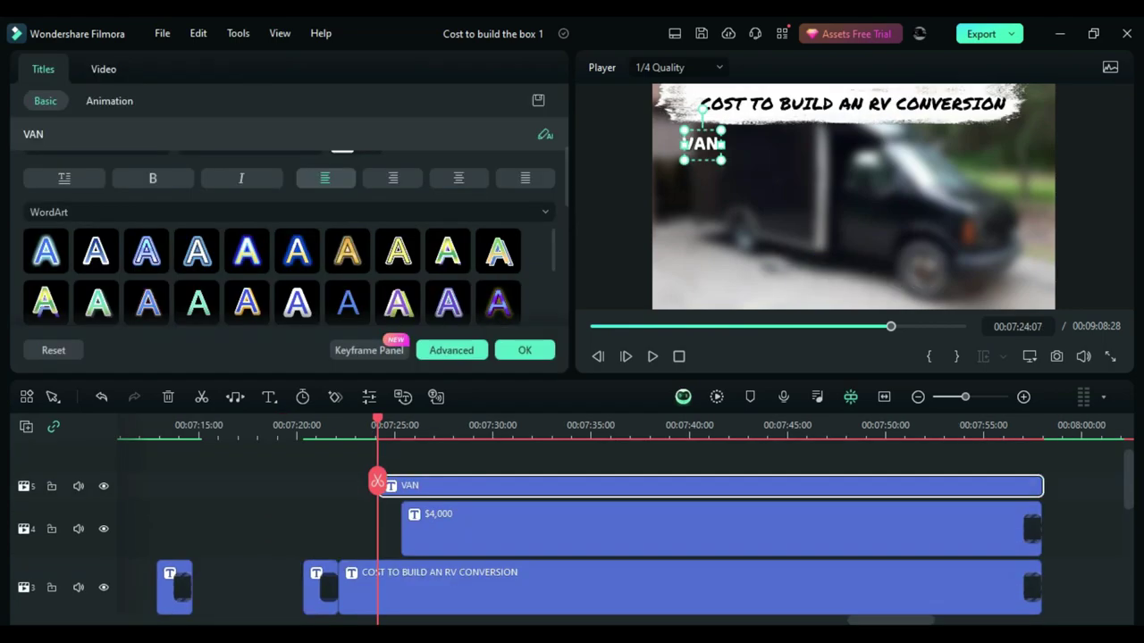
# Play the cost list, align the $2,100 title's start with 00:07:28:36, and replay the passage from 00:07:27:22.
pyautogui.press('space')
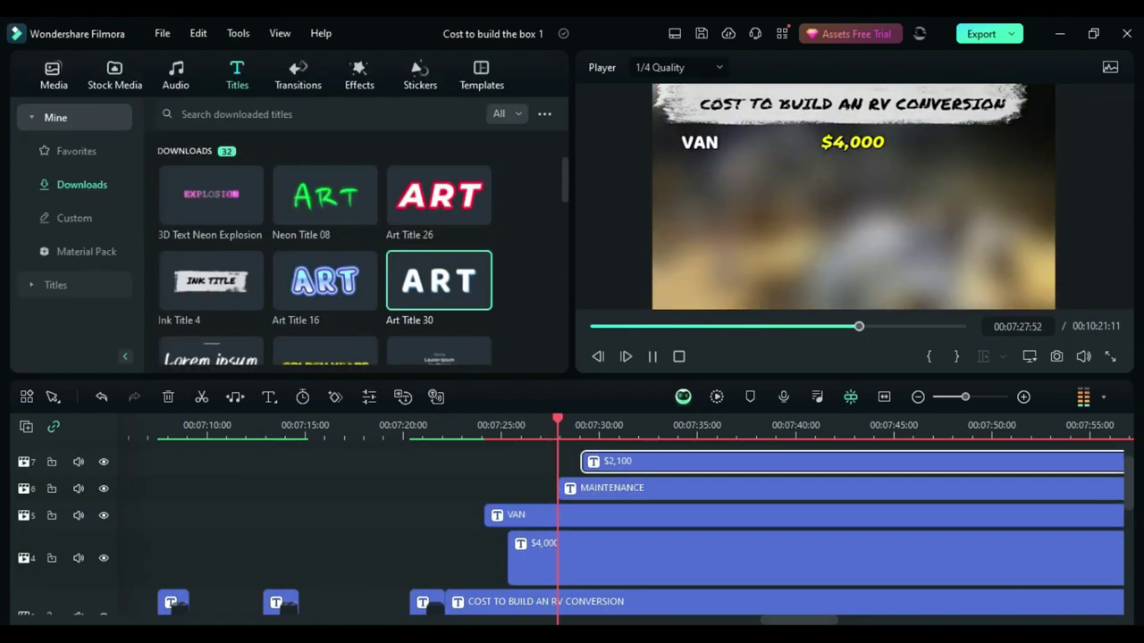
pyautogui.press('space')
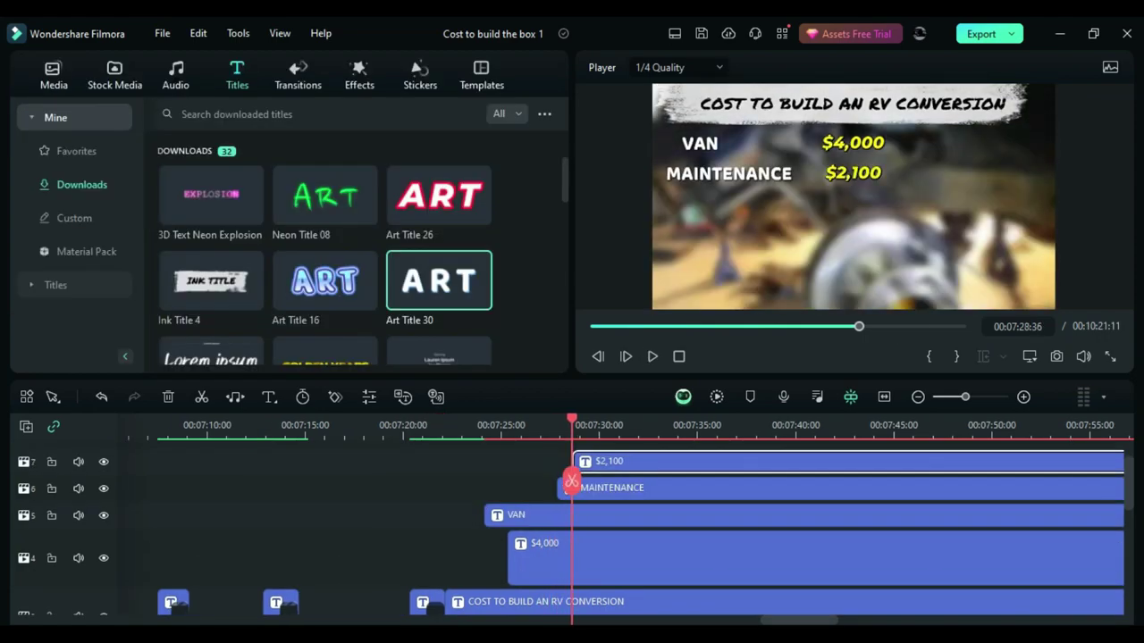
pyautogui.click(547, 426)
pyautogui.press('space')
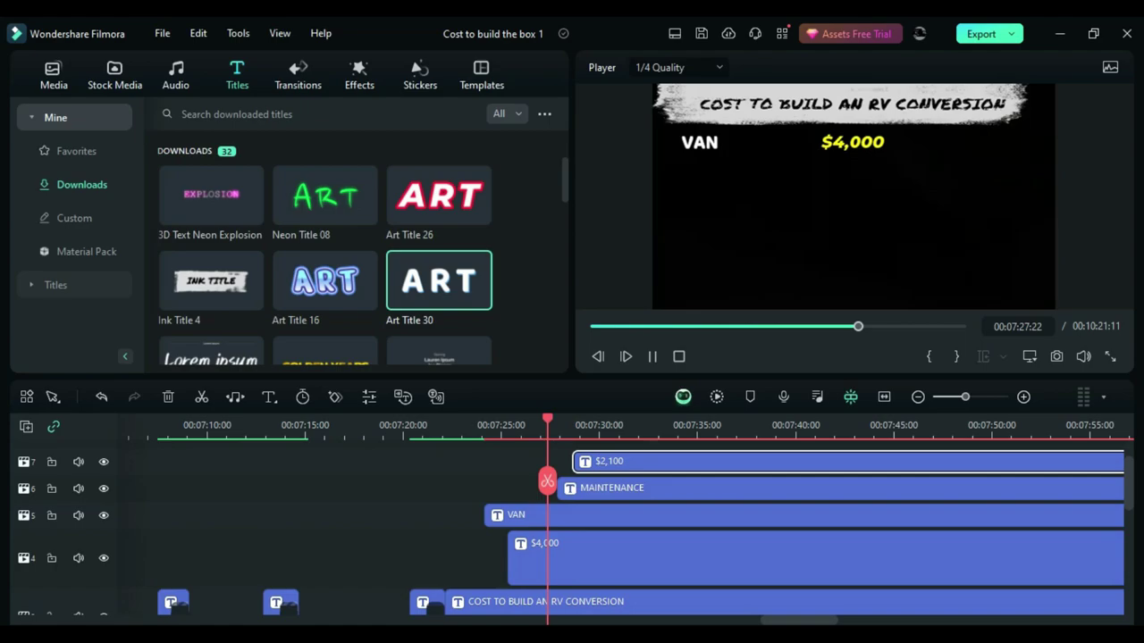
pyautogui.press('space')
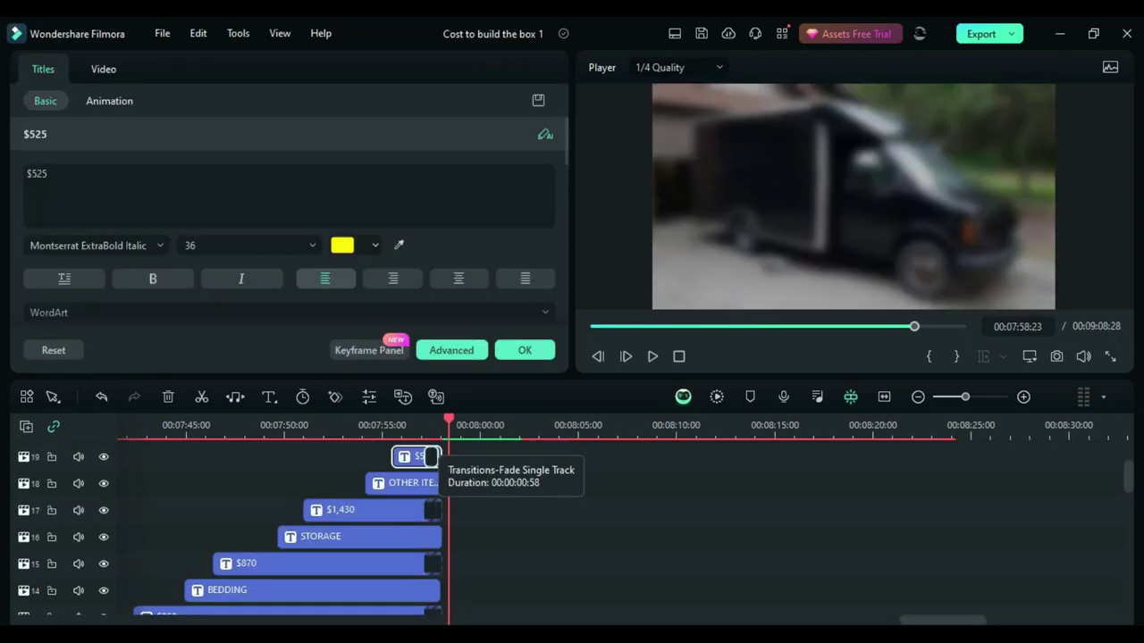
# Copy the Fade Single Track transition from the $525 title and apply it to the ends of the OTHER ITEMS and STORAGE titles.
pyautogui.click(432, 457)
pyautogui.rightClick(433, 457)
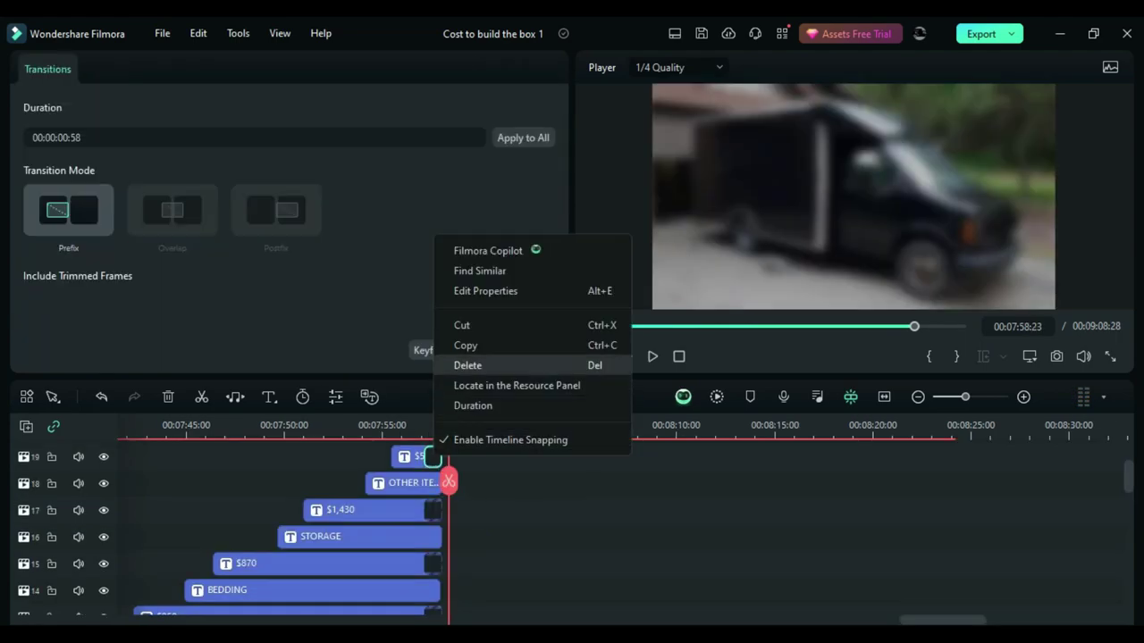
pyautogui.click(466, 345)
pyautogui.click(404, 482)
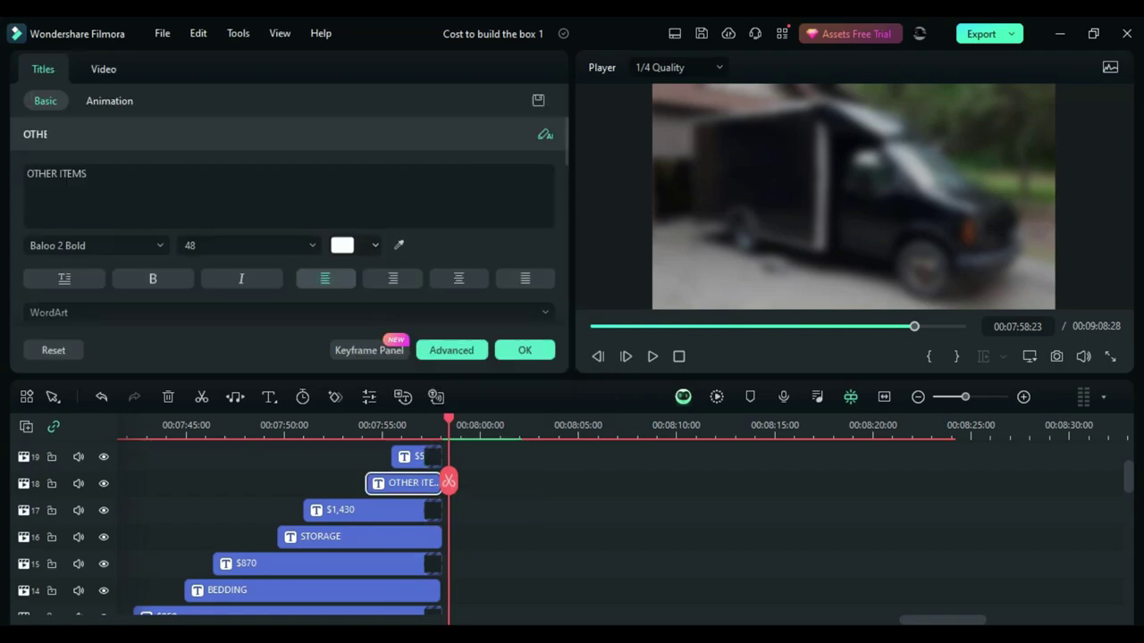
pyautogui.rightClick(407, 483)
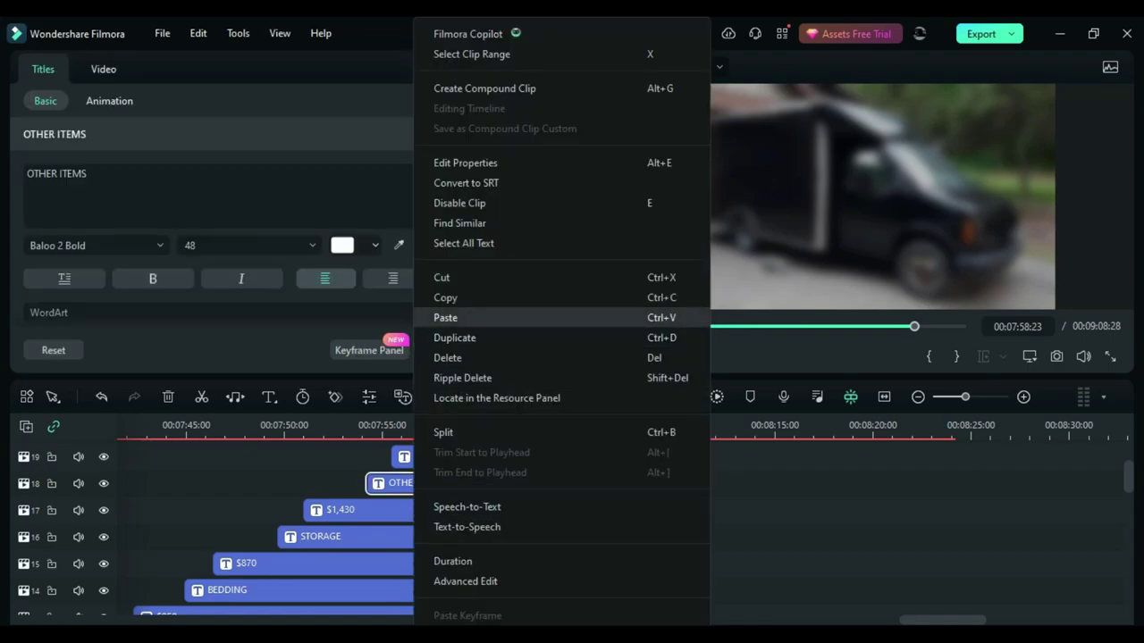
pyautogui.click(452, 298)
pyautogui.rightClick(422, 537)
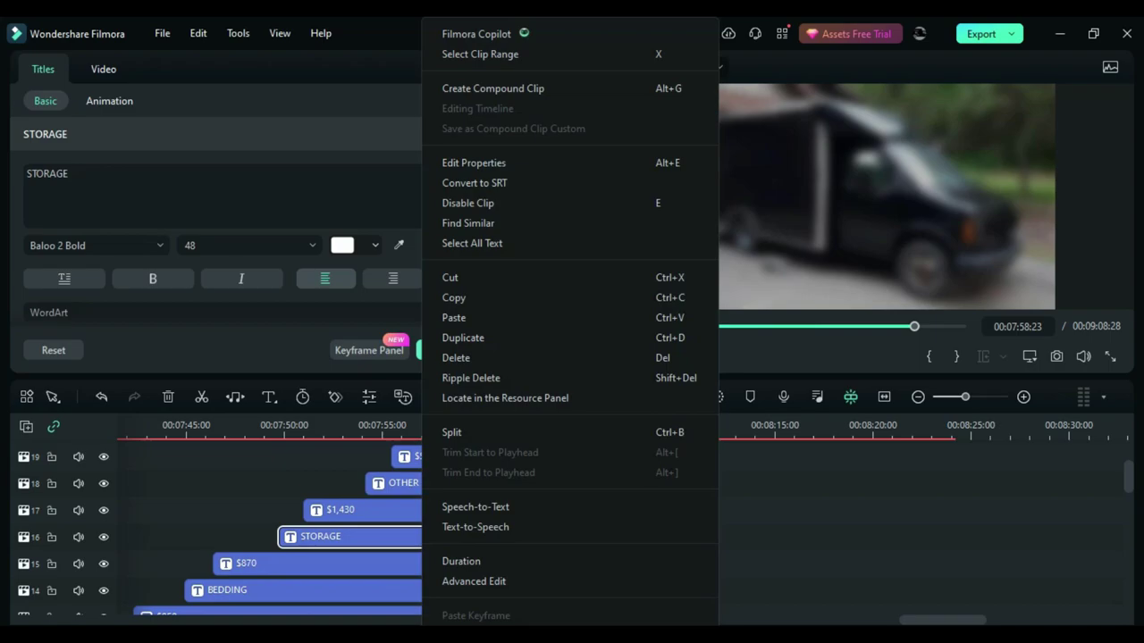
pyautogui.click(452, 298)
# Paste the copied fade onto the ends of the BEDDING and PLUMBING titles.
pyautogui.scroll(-2, 449, 482)
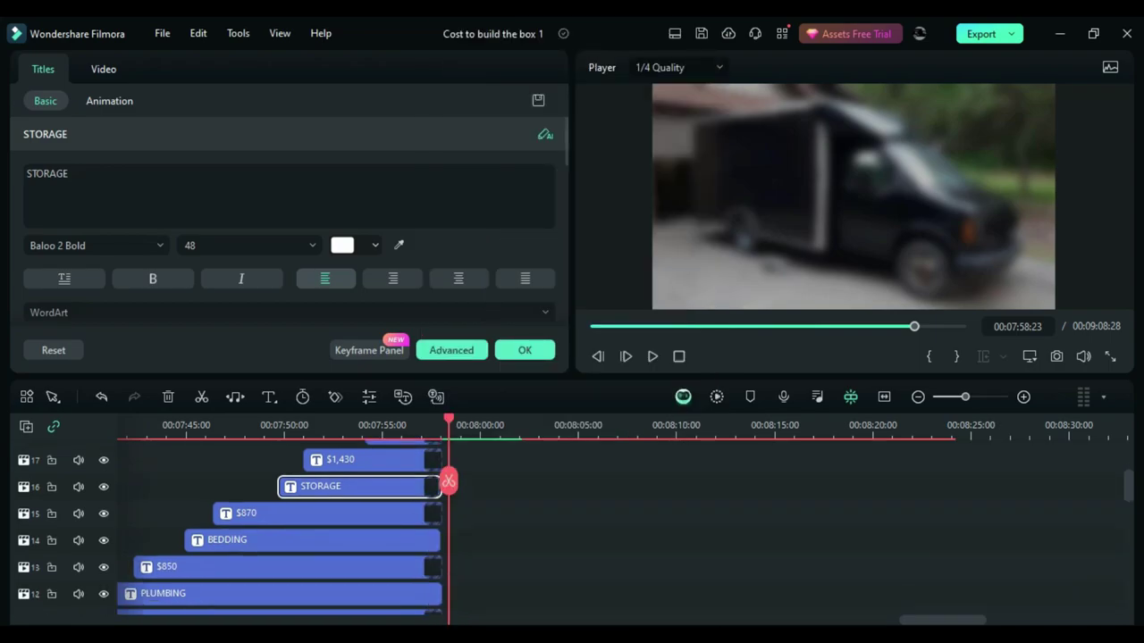
pyautogui.click(413, 539)
pyautogui.rightClick(413, 539)
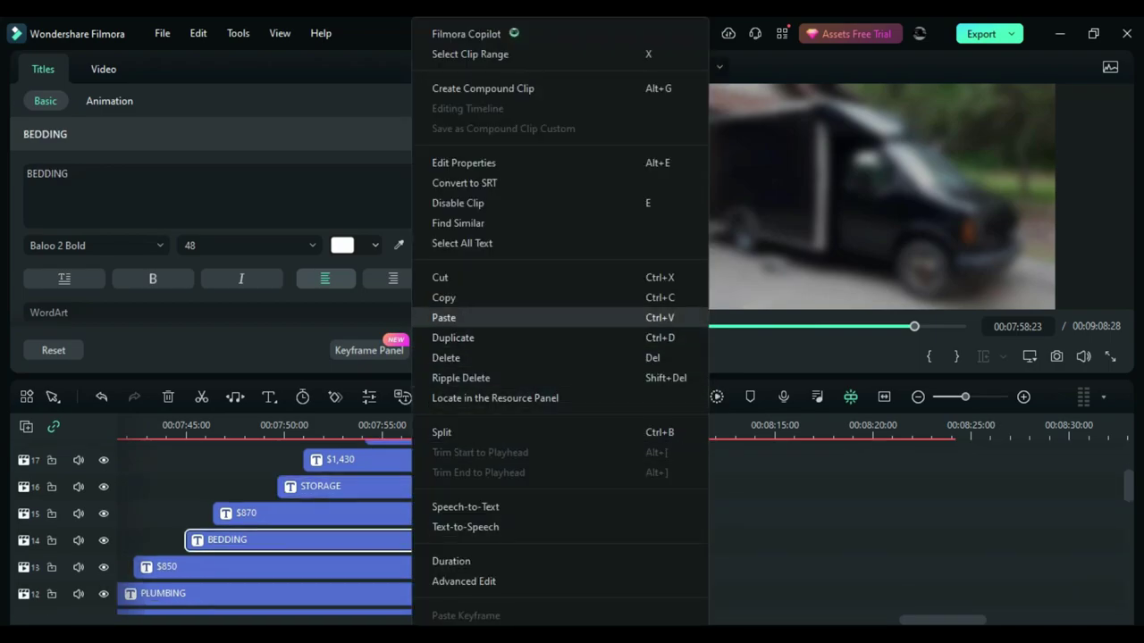
pyautogui.click(445, 319)
pyautogui.scroll(-2, 449, 482)
pyautogui.click(399, 544)
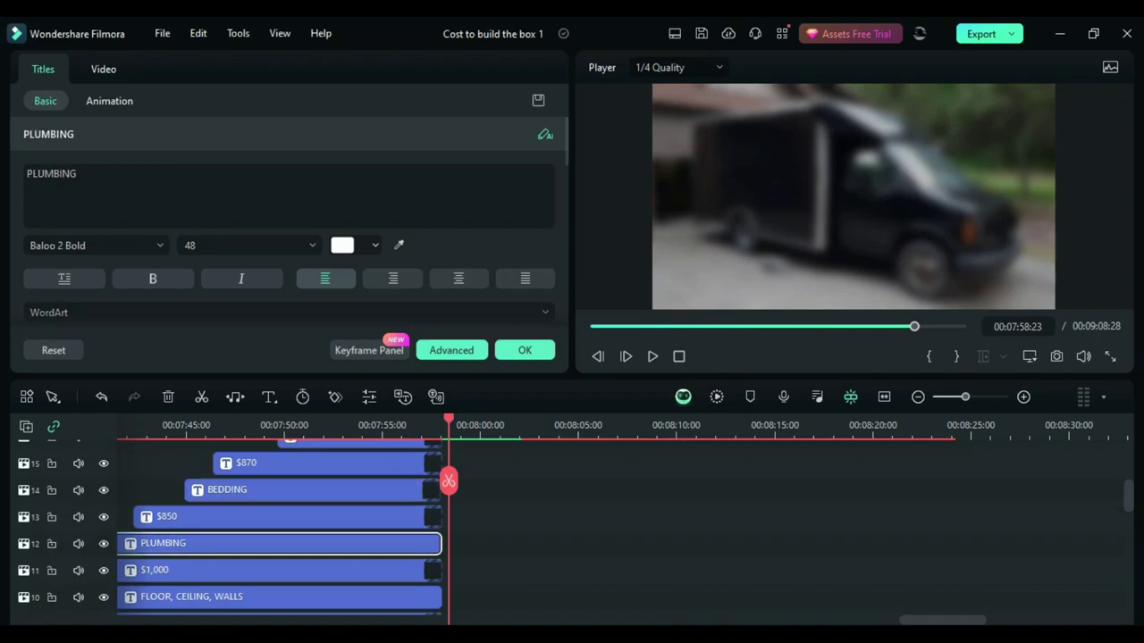
pyautogui.rightClick(398, 543)
pyautogui.click(429, 337)
# Apply the copied fade to the FLOOR, CEILING, WALLS and SOLAR & ELECTRICAL titles, continue to the lower titles, and play the cost list.
pyautogui.scroll(-2, 448, 481)
pyautogui.click(400, 546)
pyautogui.rightClick(400, 546)
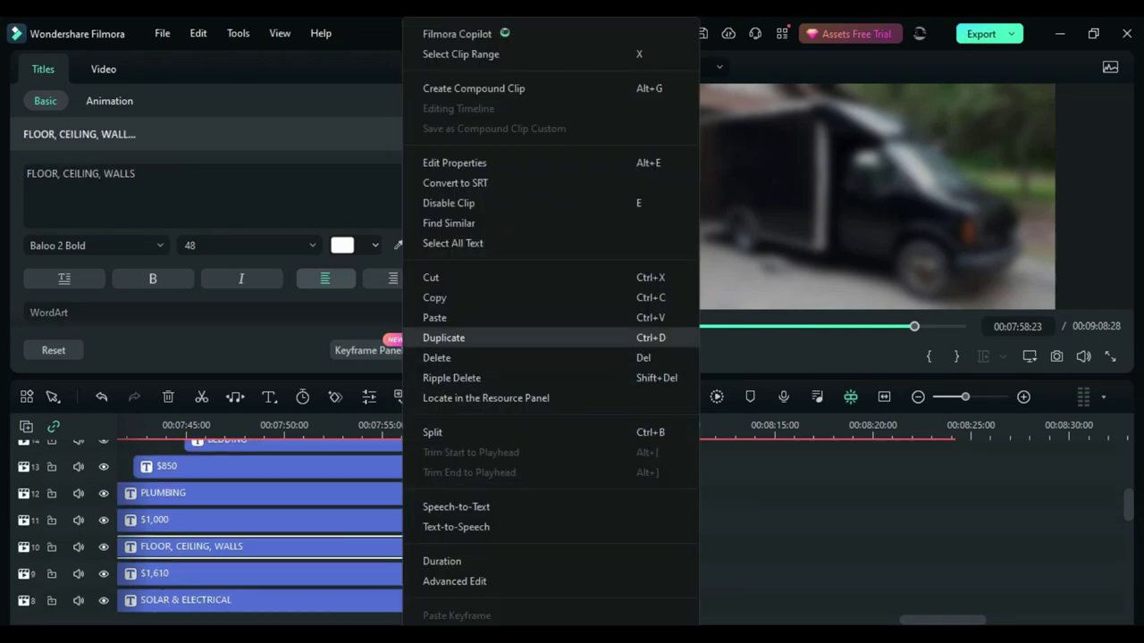
pyautogui.click(428, 309)
pyautogui.scroll(-3, 448, 482)
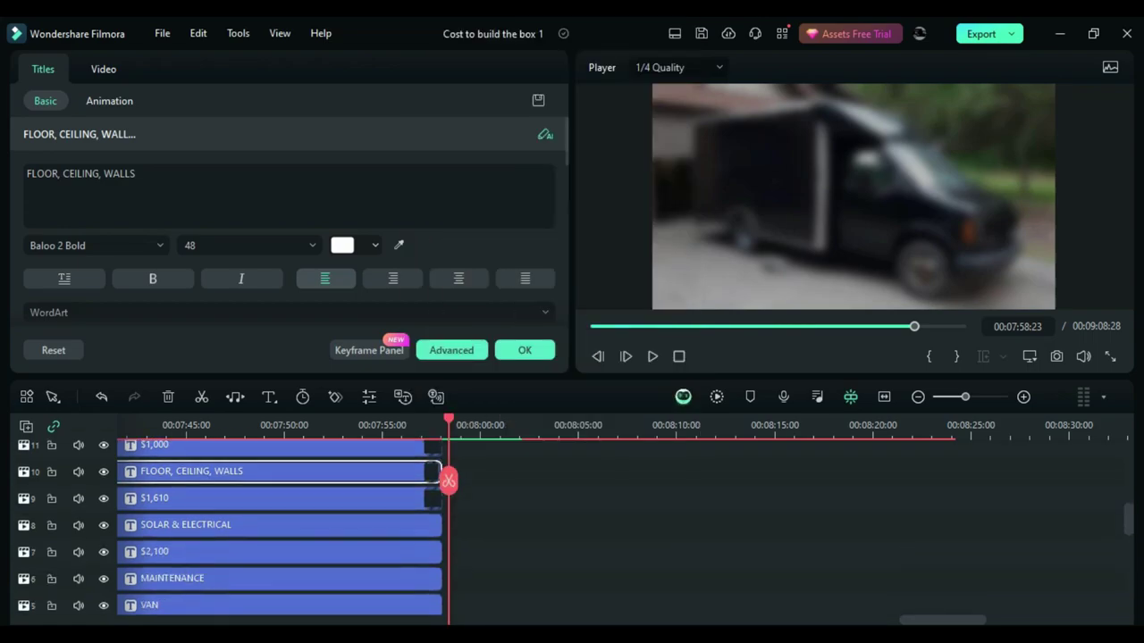
pyautogui.click(399, 525)
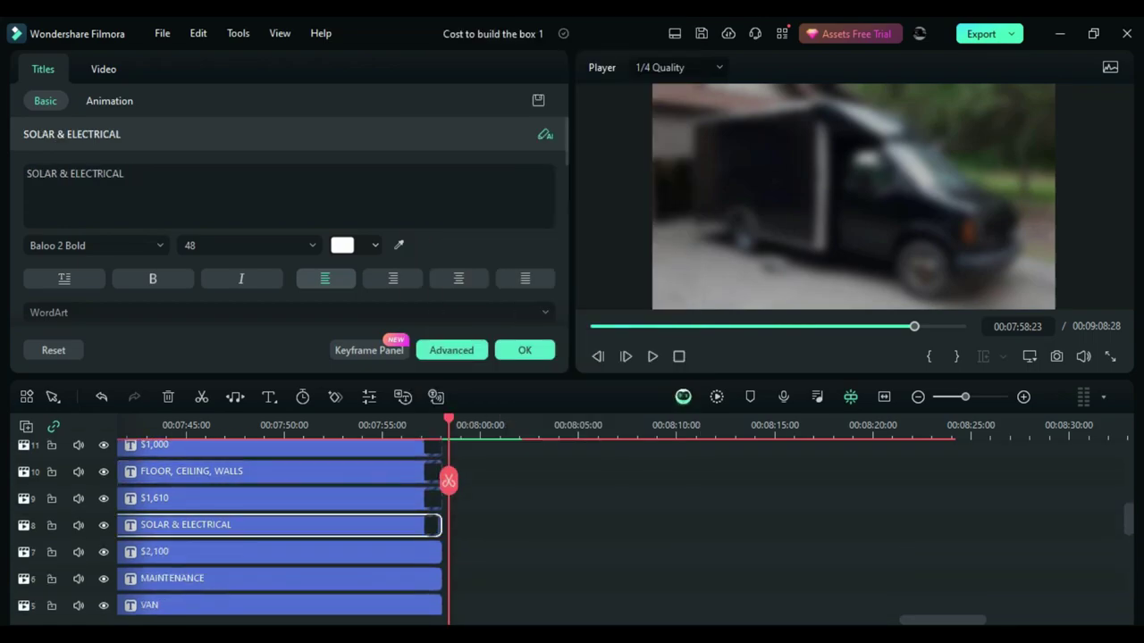
pyautogui.click(398, 552)
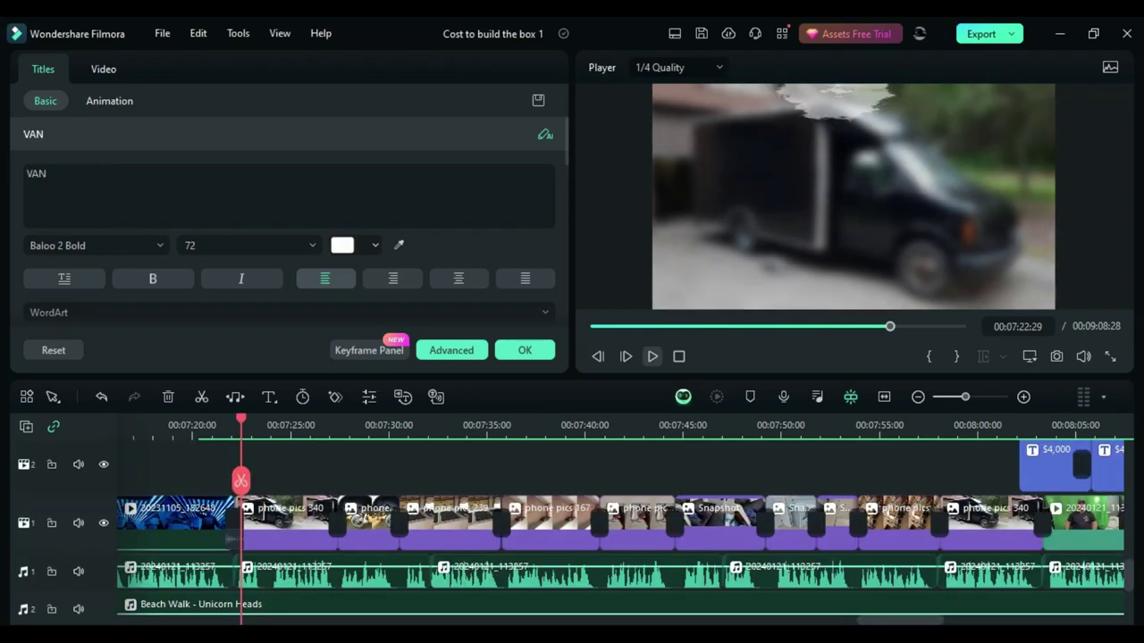
pyautogui.press('space')
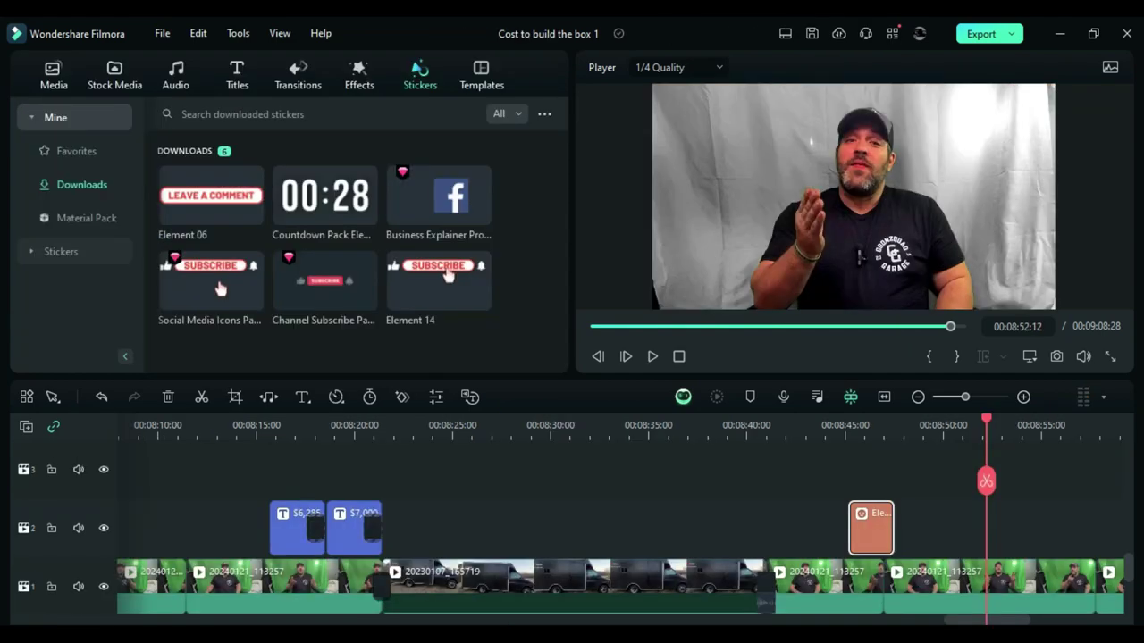
# Add the Element 14 subscribe sticker to the second video track at 00:08:52:12.
pyautogui.moveTo(439, 280); pyautogui.dragTo(988, 528)
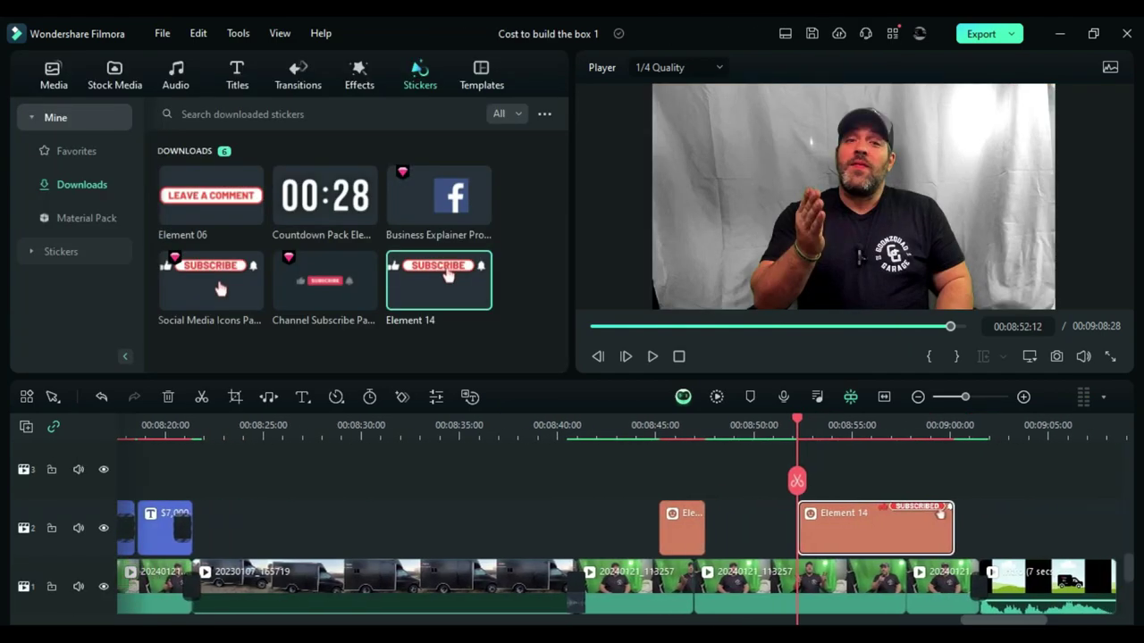
# Play the Element 14 subscribe sticker and trim its end to 00:08:57:40 on the second video track.
pyautogui.press('space')
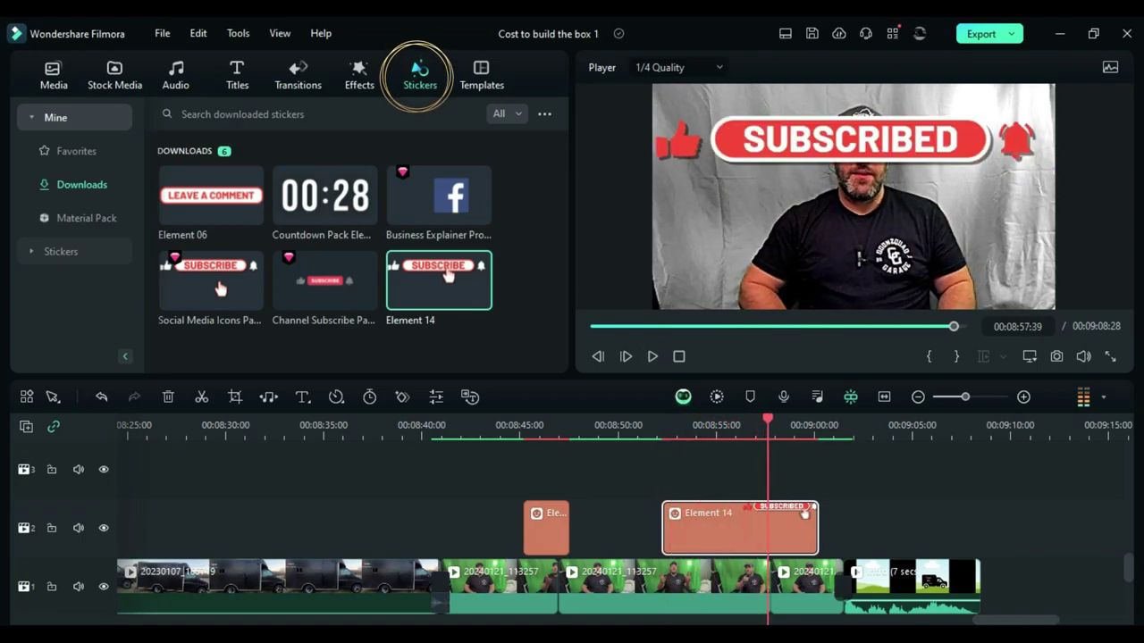
pyautogui.press('space')
pyautogui.moveTo(805, 514); pyautogui.dragTo(767, 514)
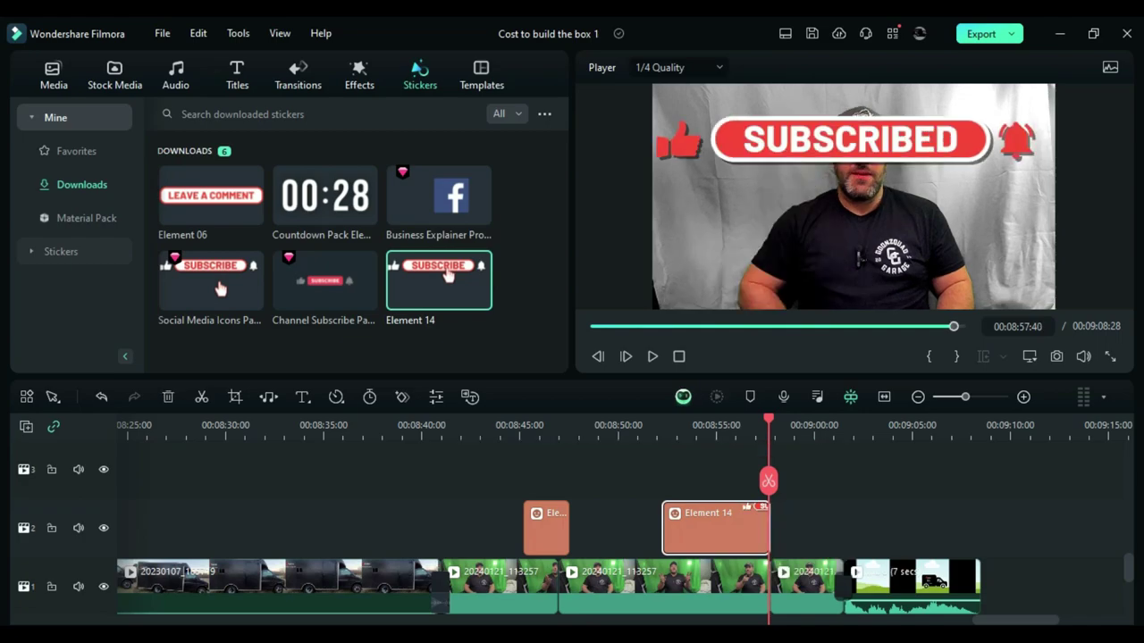
# Shrink the subscribe sticker in the preview to about 70% of the frame width and place it along the lower edge, centred.
pyautogui.moveTo(654, 112); pyautogui.dragTo(768, 161)
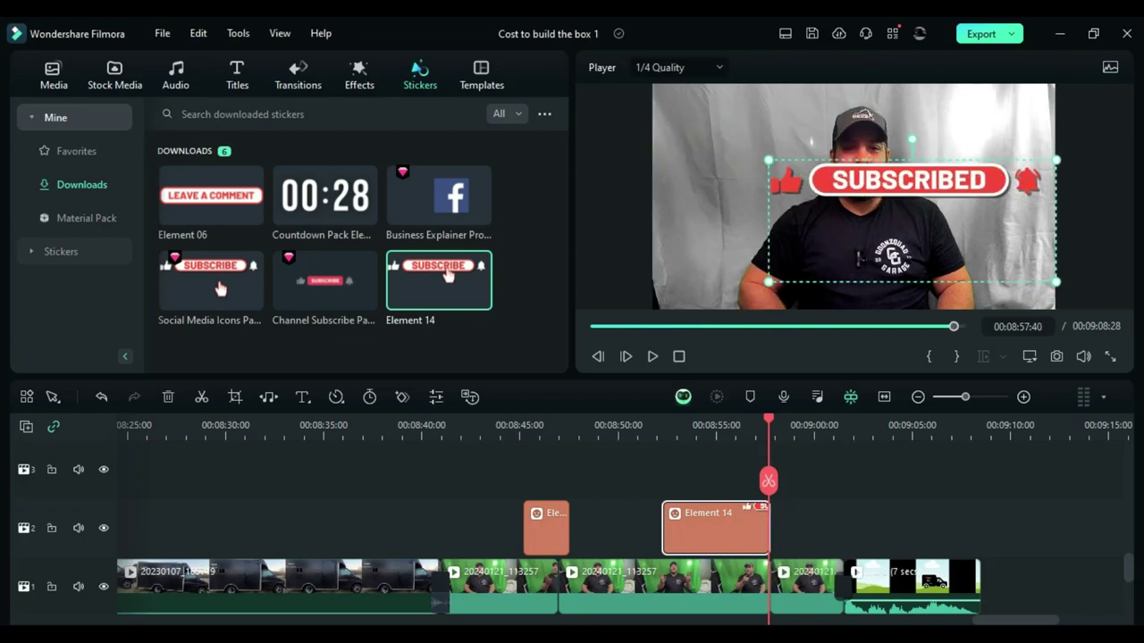
pyautogui.moveTo(924, 195); pyautogui.dragTo(867, 283)
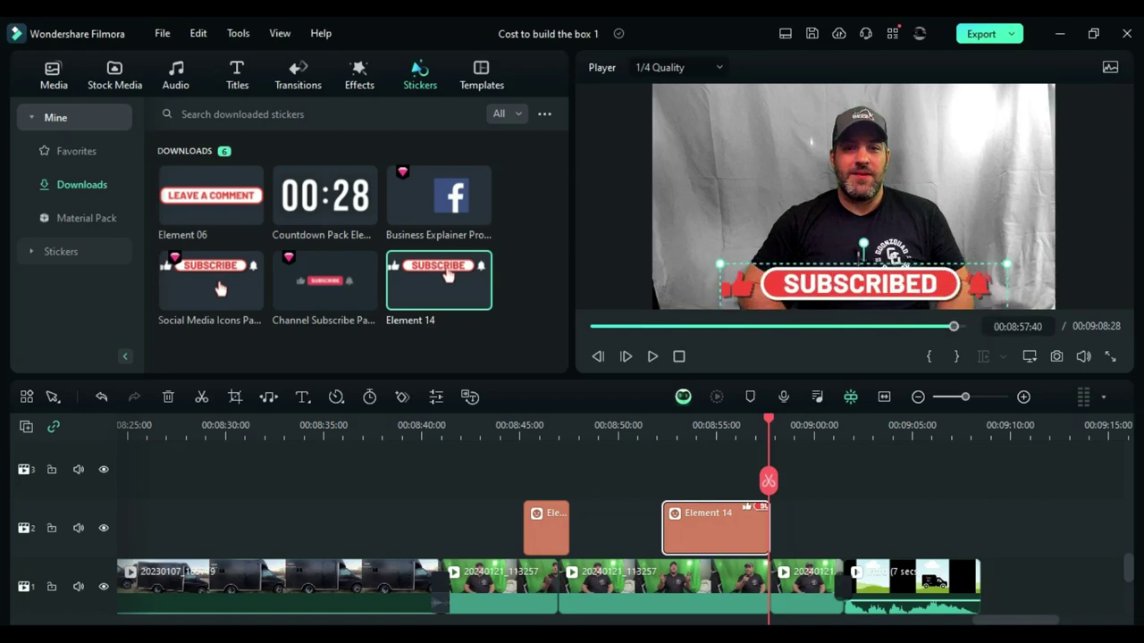
pyautogui.click(647, 427)
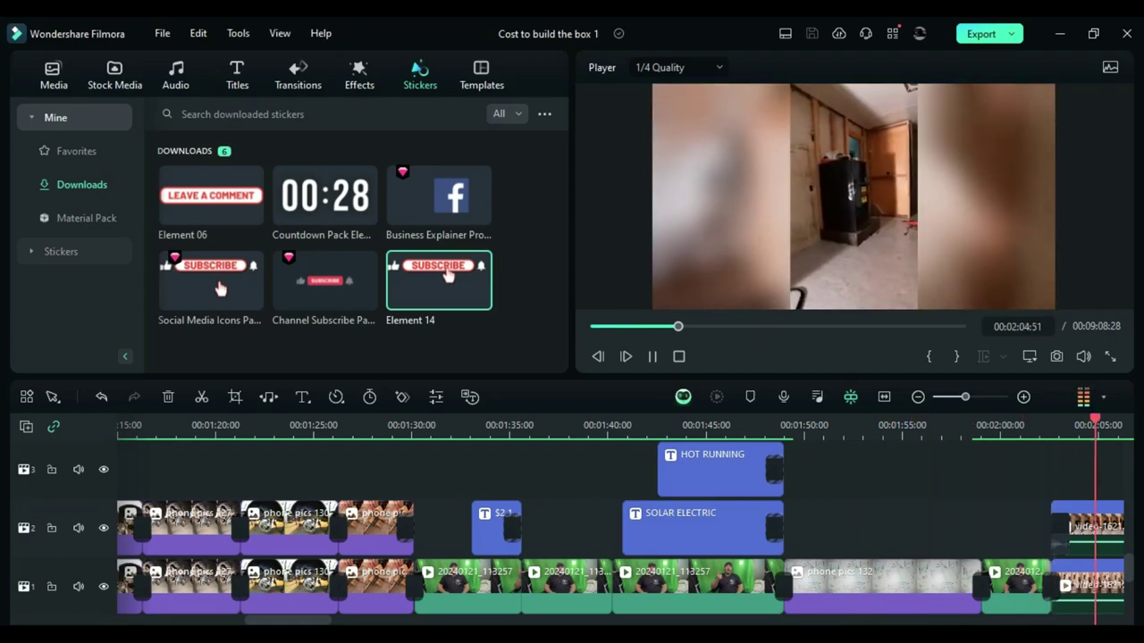
pyautogui.click(554, 427)
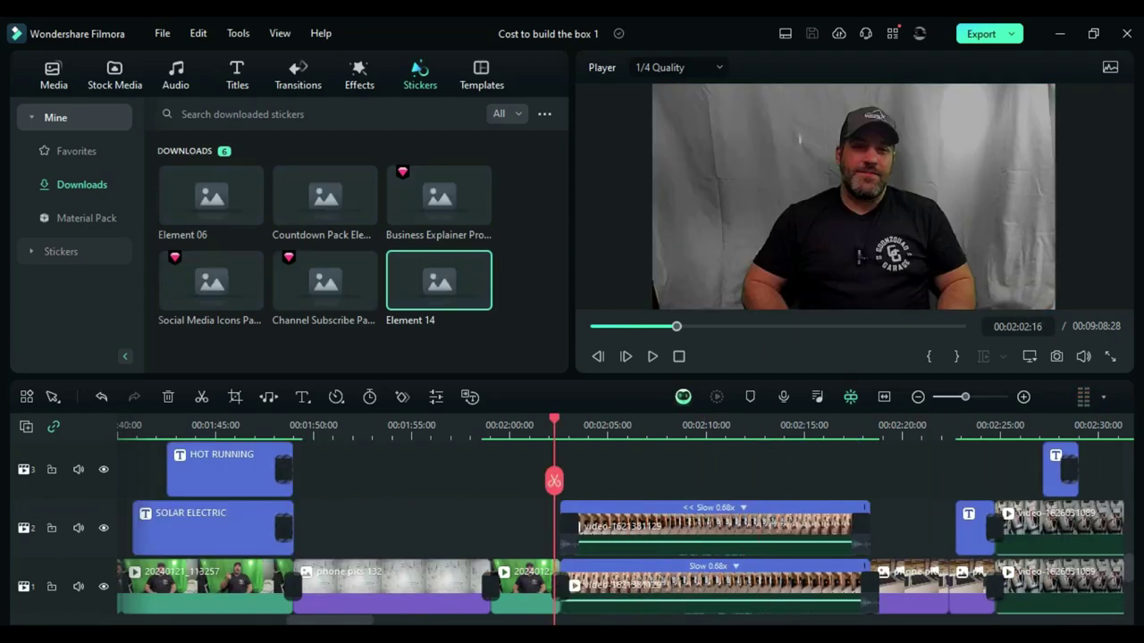
pyautogui.click(625, 357)
pyautogui.click(625, 356)
pyautogui.click(626, 356)
pyautogui.click(626, 357)
pyautogui.click(626, 357)
pyautogui.click(625, 356)
pyautogui.click(626, 356)
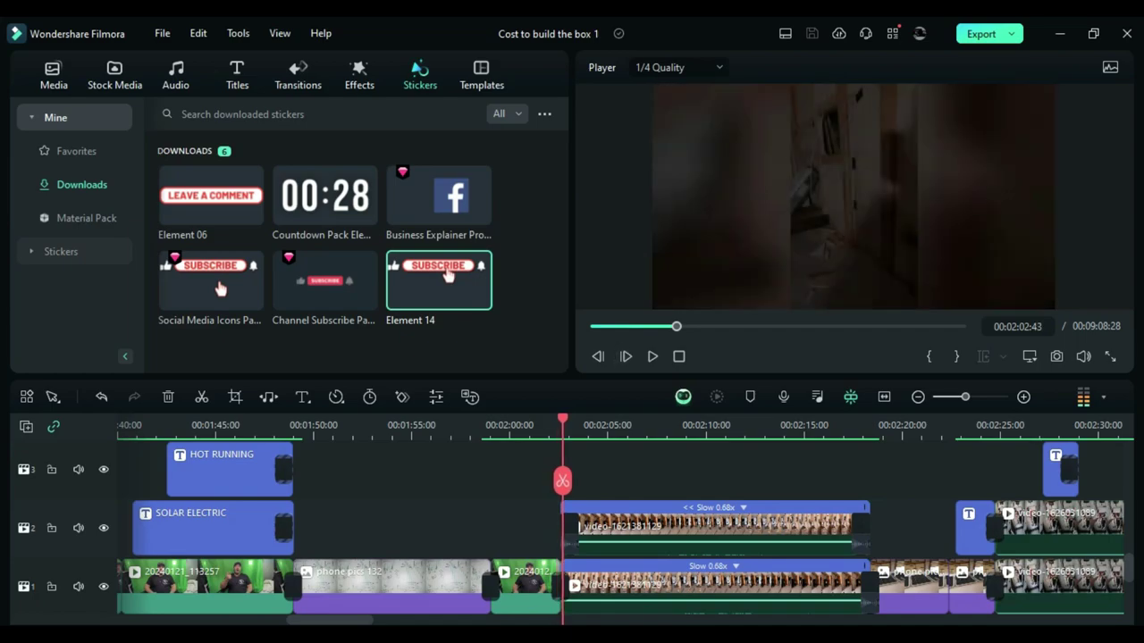
pyautogui.click(625, 356)
pyautogui.click(625, 356)
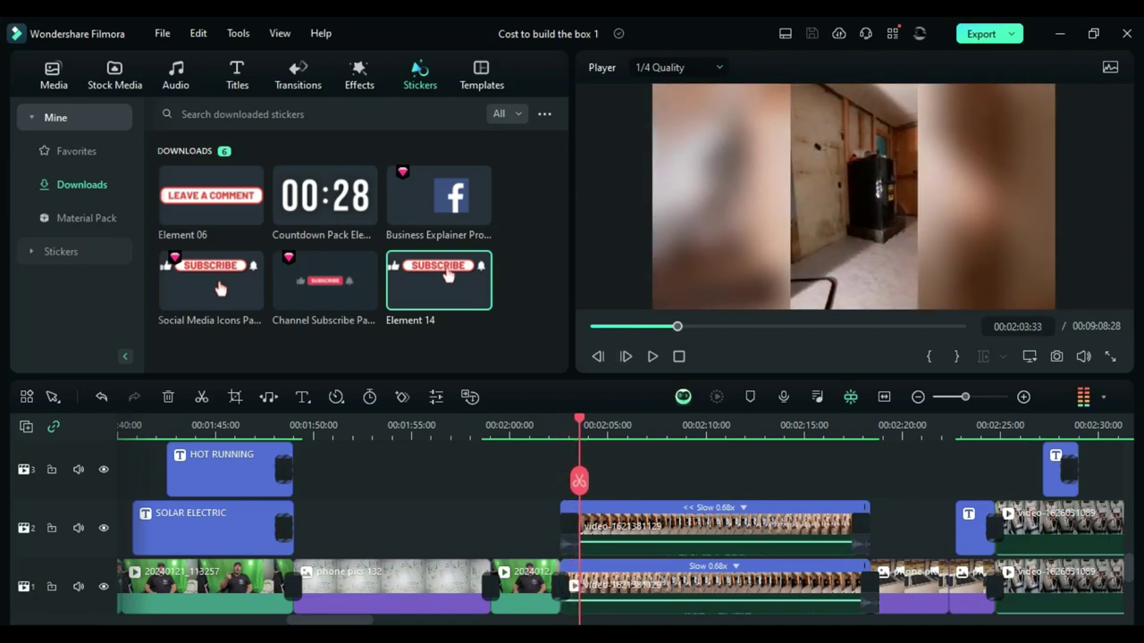
pyautogui.rightClick(741, 576)
pyautogui.doubleClick(728, 585)
pyautogui.click(536, 247)
pyautogui.click(717, 397)
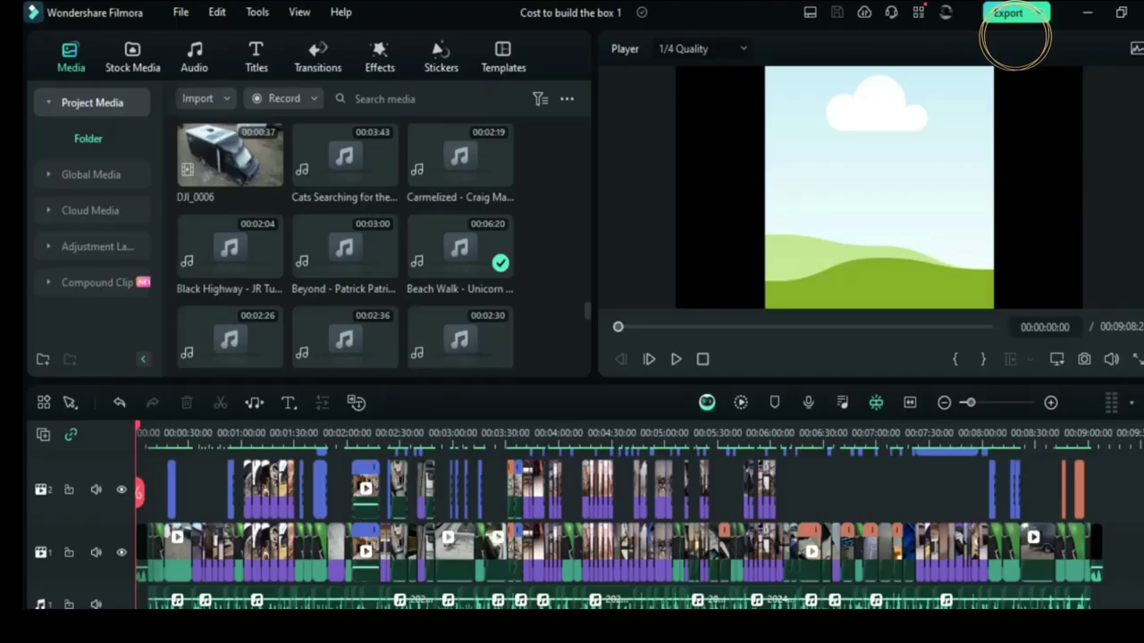
# Open the local export settings for the finished video and set the quality to Higher.
pyautogui.click(1007, 14)
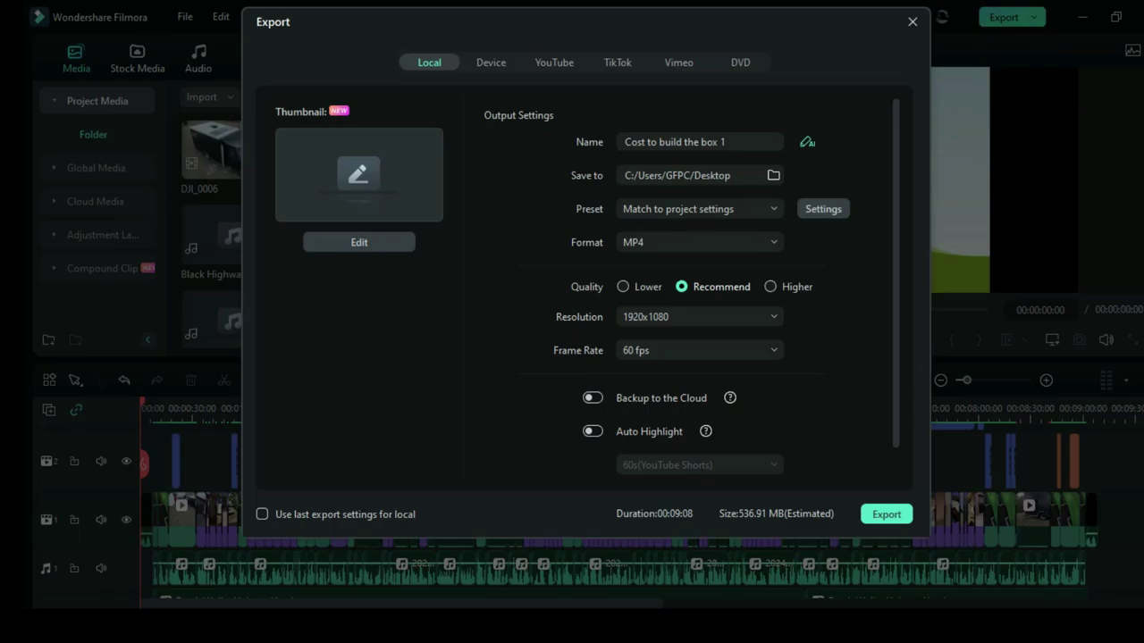
pyautogui.click(771, 287)
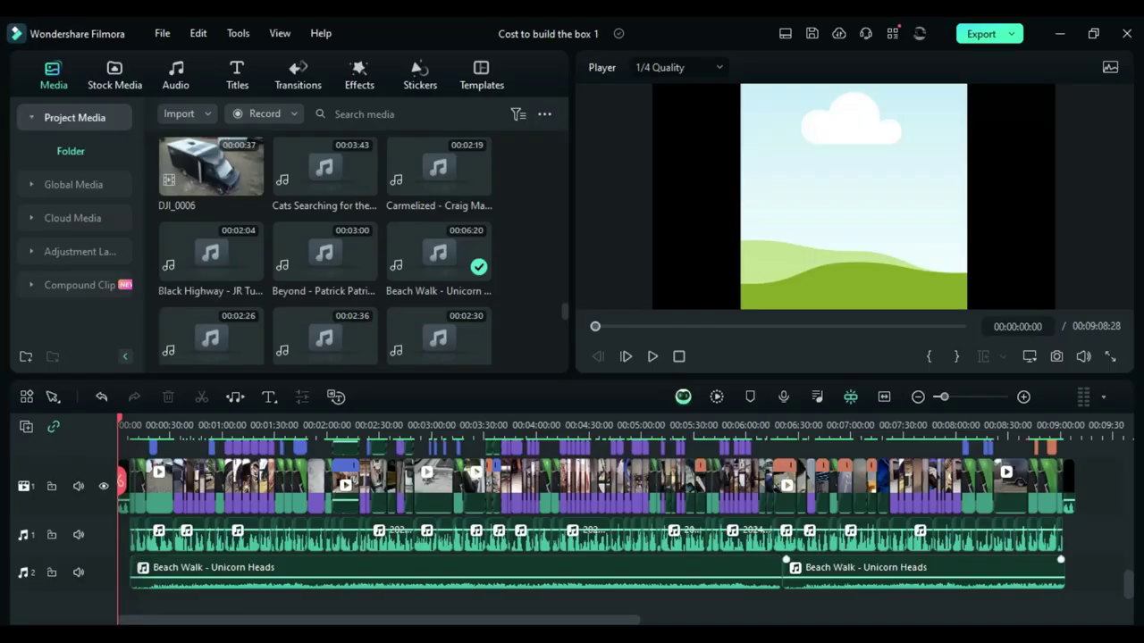
# Review the project's timeline tracks, from the Beach Walk music track up through the B-roll and the stacked cost titles.
pyautogui.scroll(3, 536, 522)
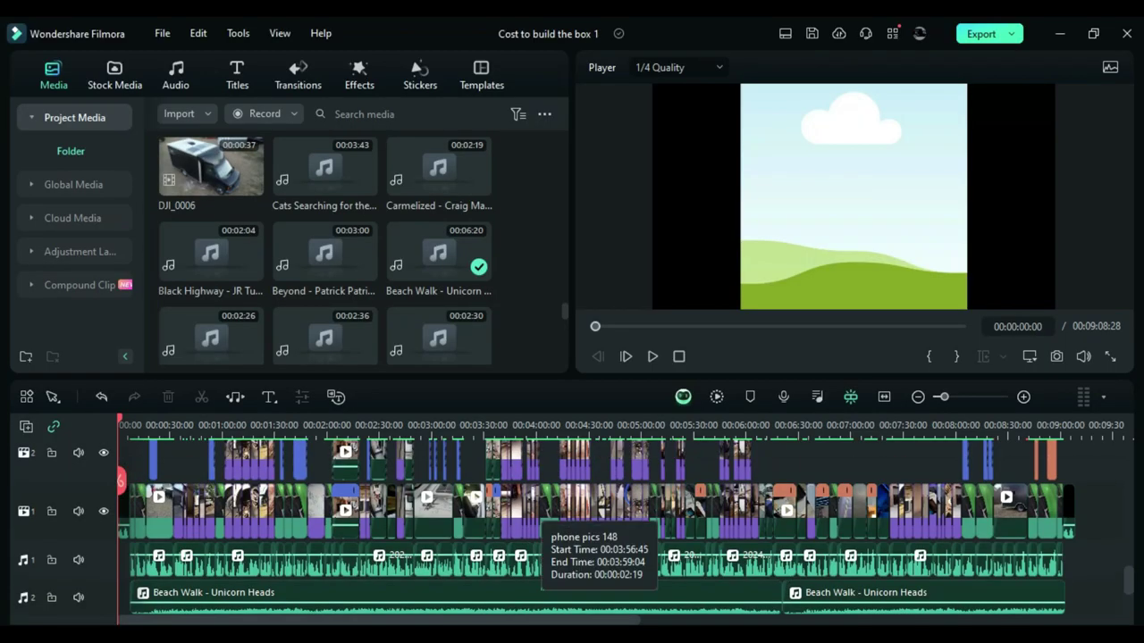
pyautogui.scroll(1, 596, 528)
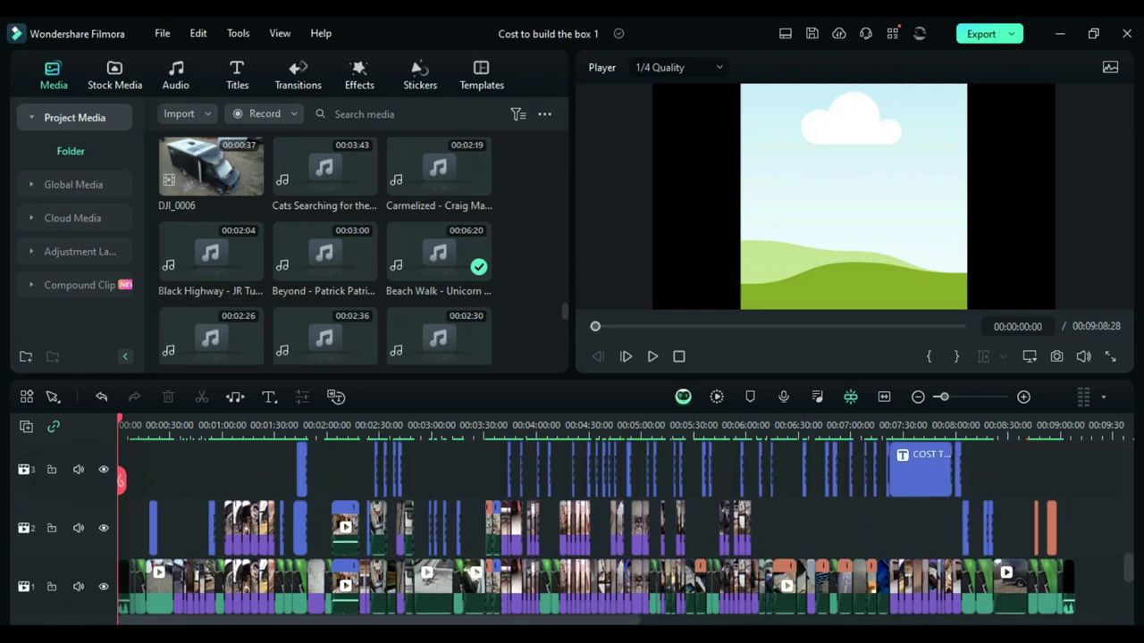
pyautogui.scroll(2, 647, 522)
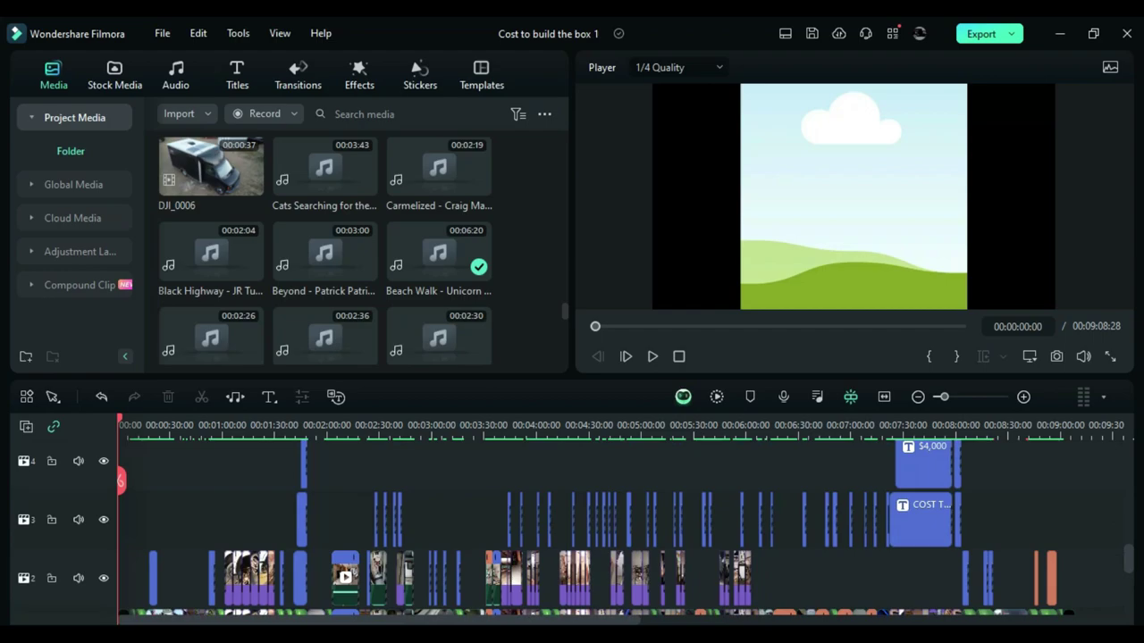
pyautogui.scroll(2, 576, 528)
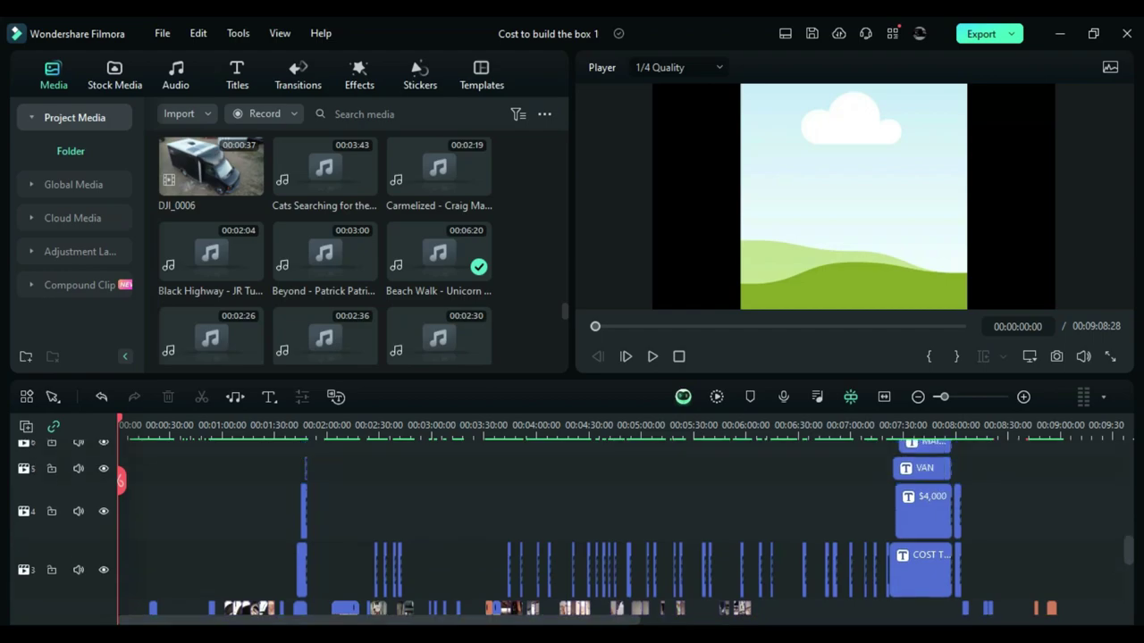
pyautogui.scroll(1, 576, 528)
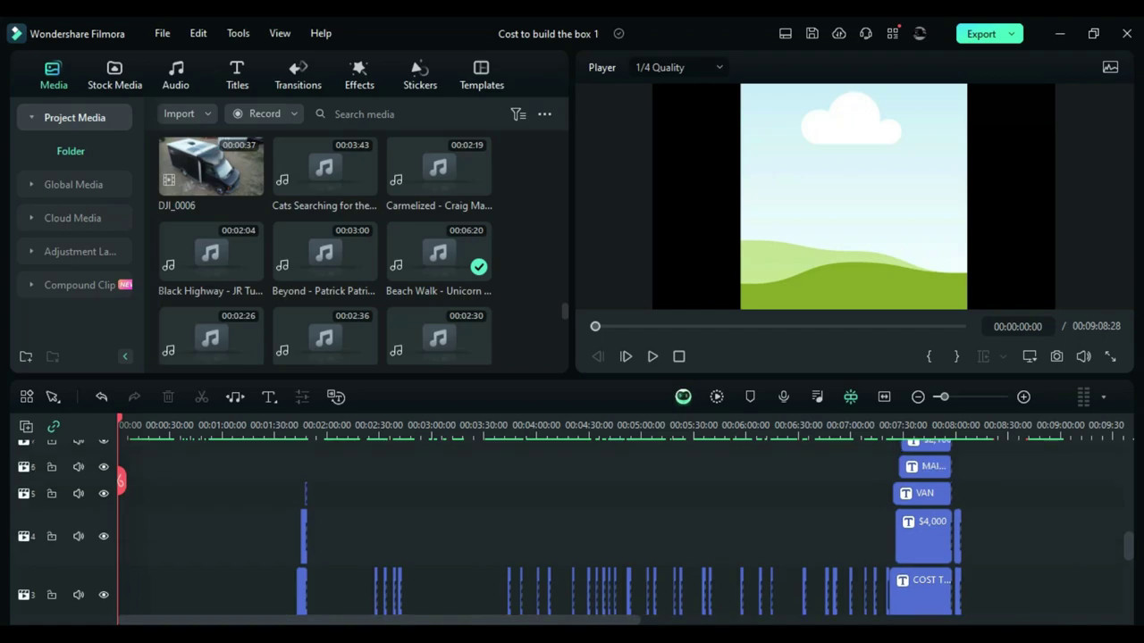
pyautogui.scroll(1, 576, 528)
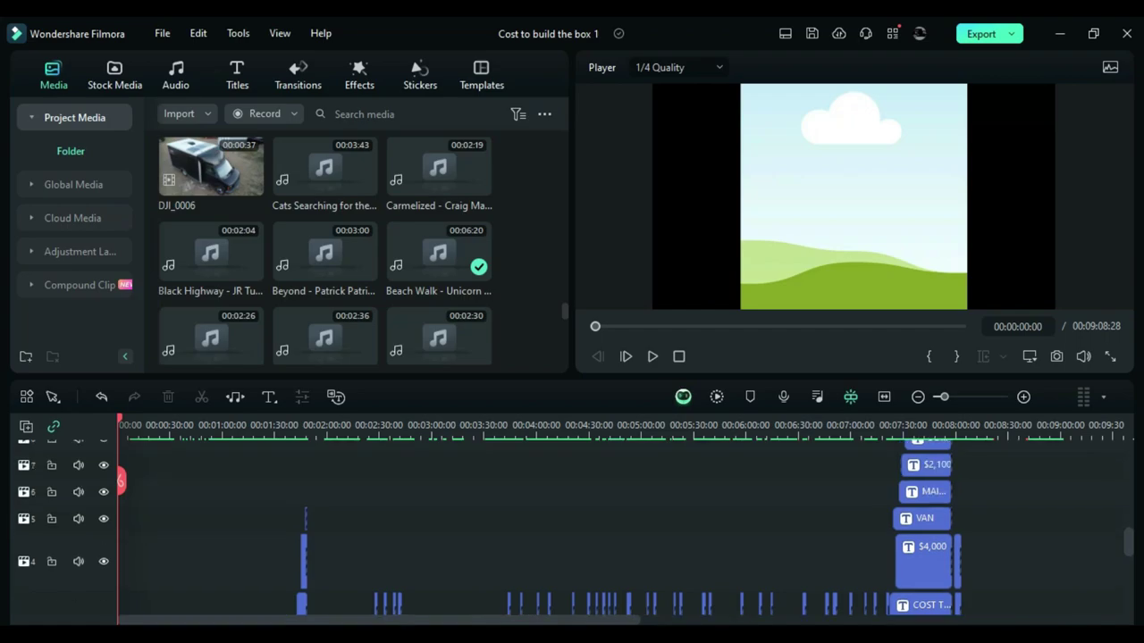
pyautogui.scroll(9, 626, 527)
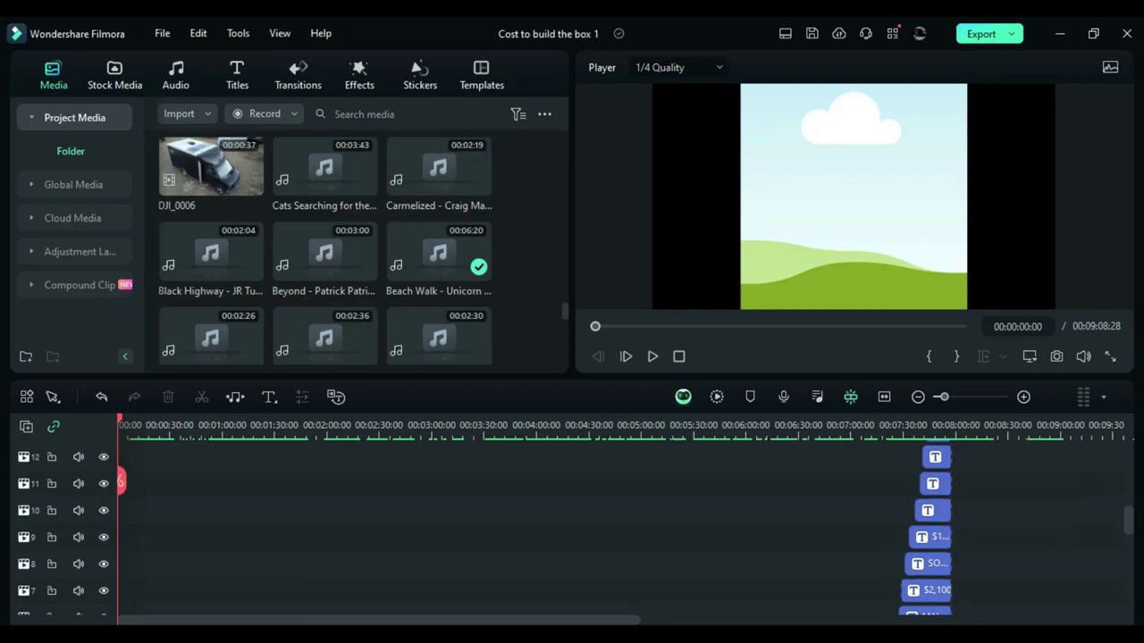
pyautogui.scroll(2, 625, 527)
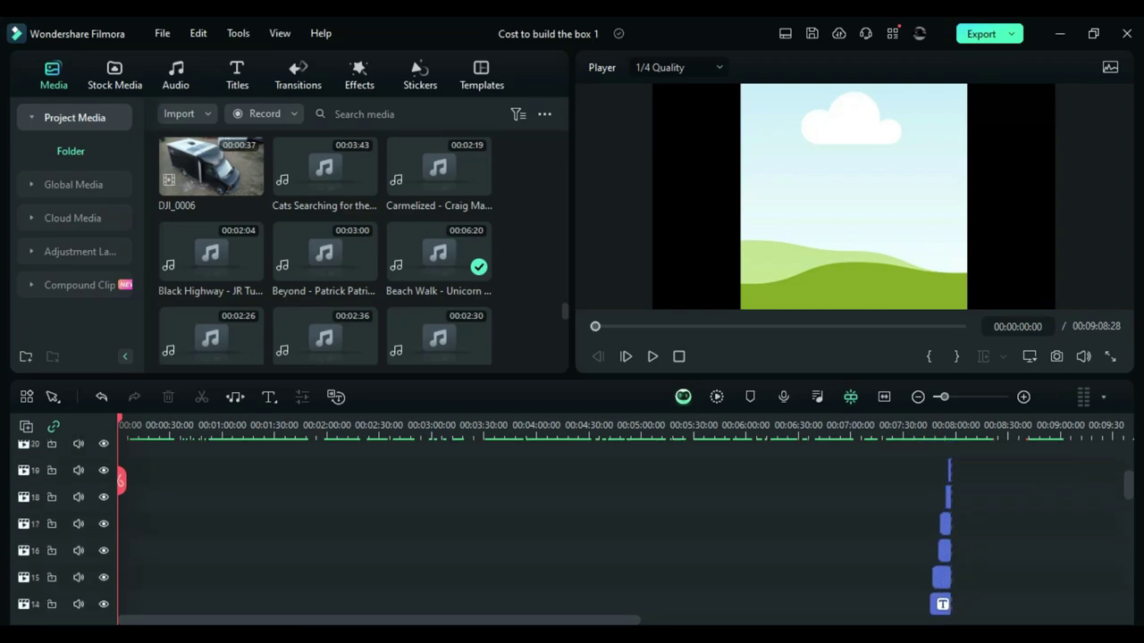
pyautogui.scroll(-11, 626, 527)
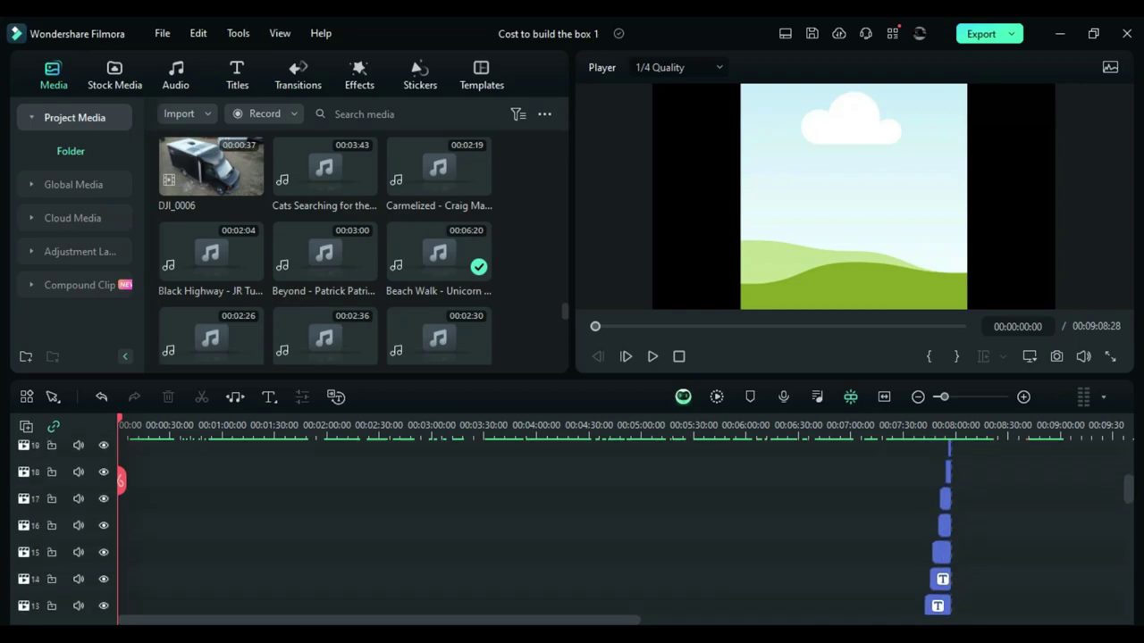
pyautogui.scroll(-7, 882, 547)
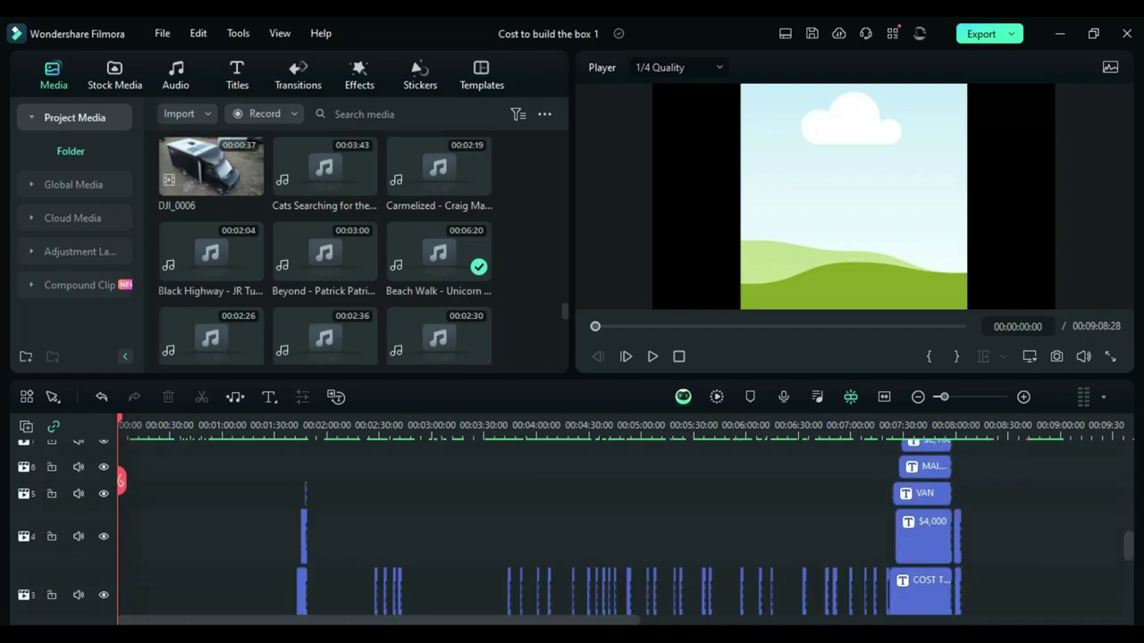
pyautogui.scroll(-1, 882, 547)
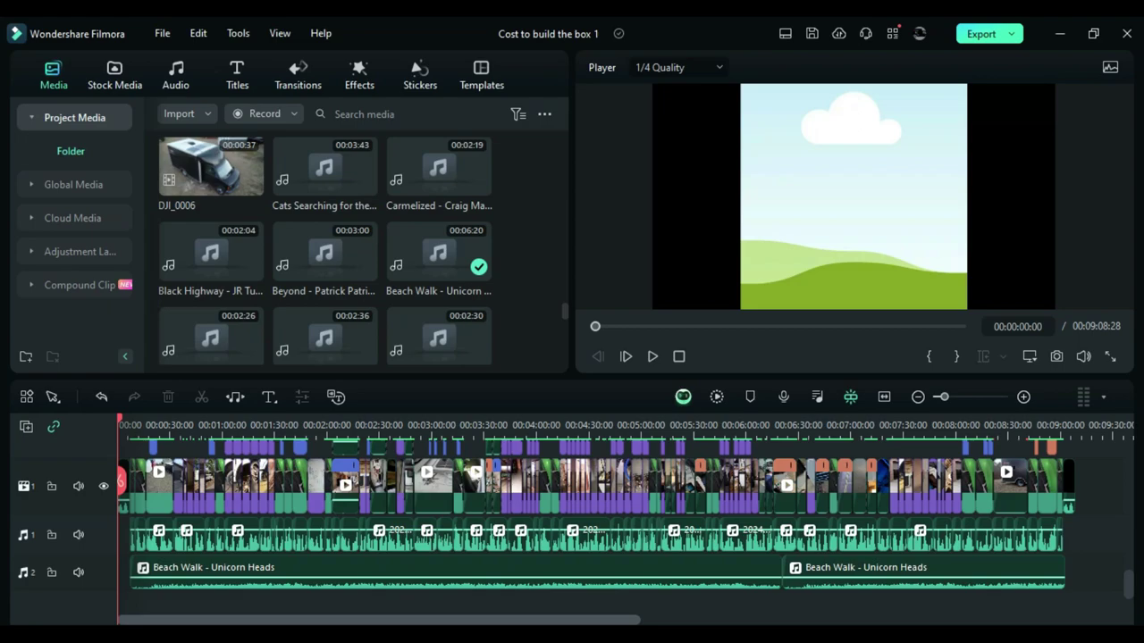
pyautogui.scroll(6, 201, 510)
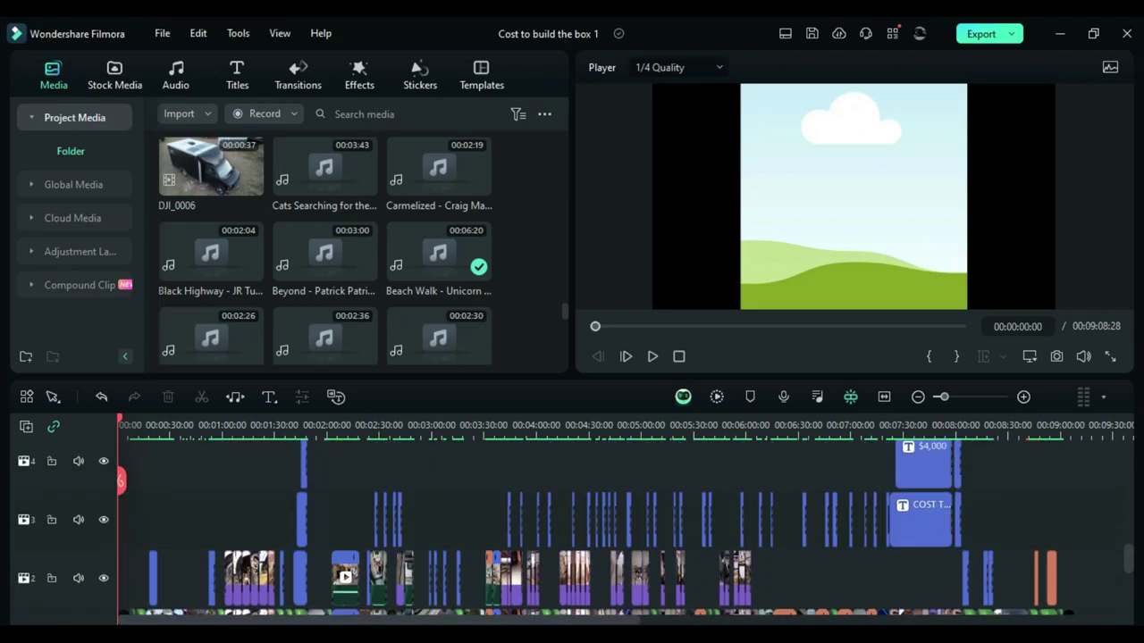
pyautogui.scroll(4, 625, 527)
pyautogui.scroll(-5, 625, 528)
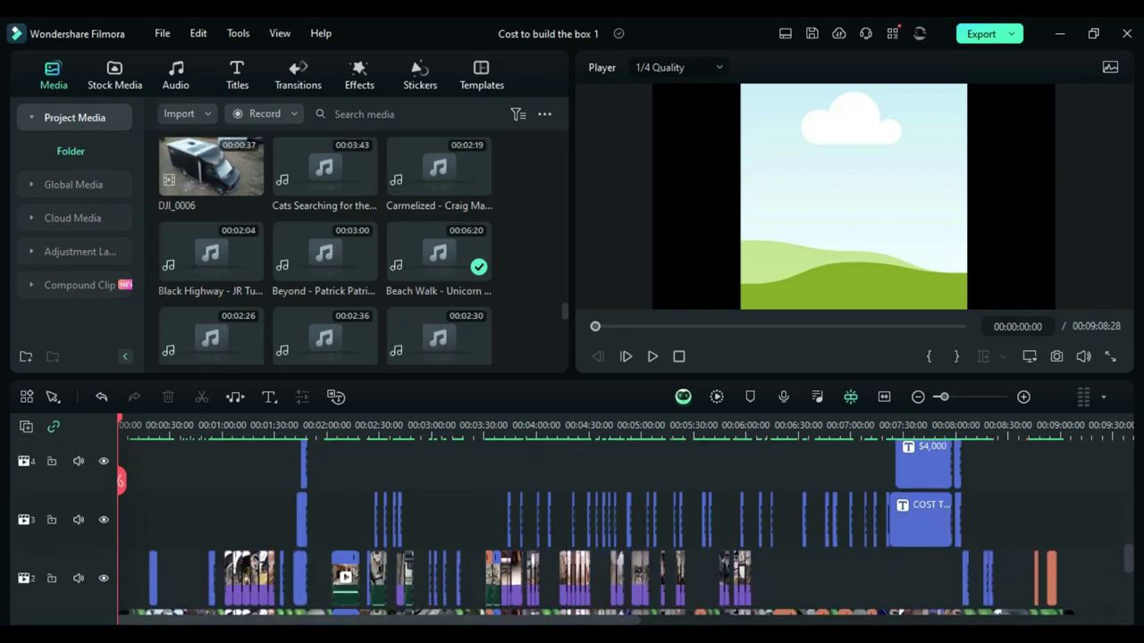